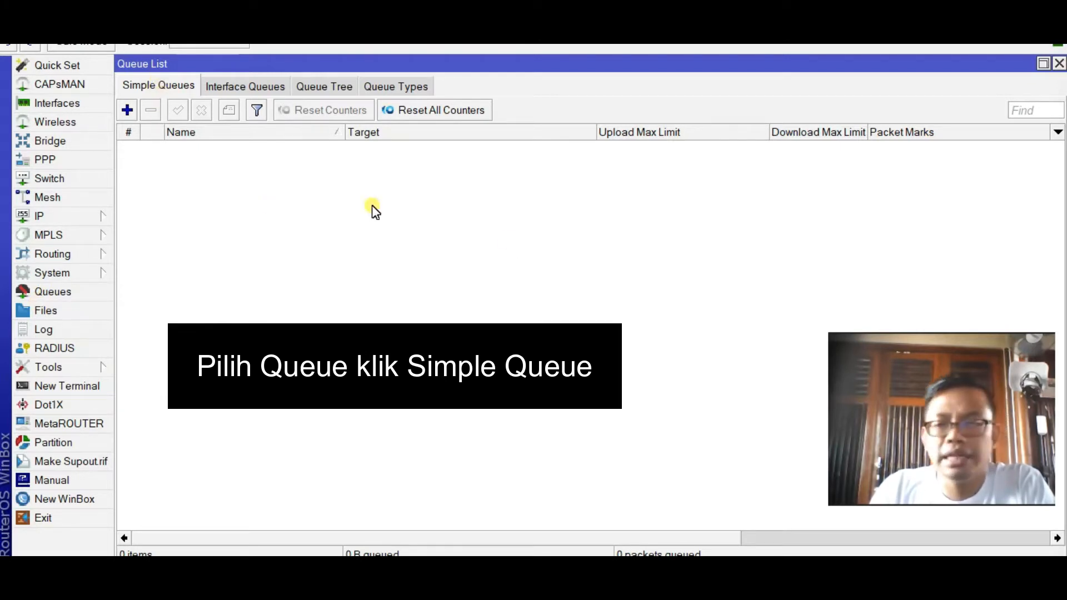
Step: Create a new simple queue and name it PC-1
click(127, 110)
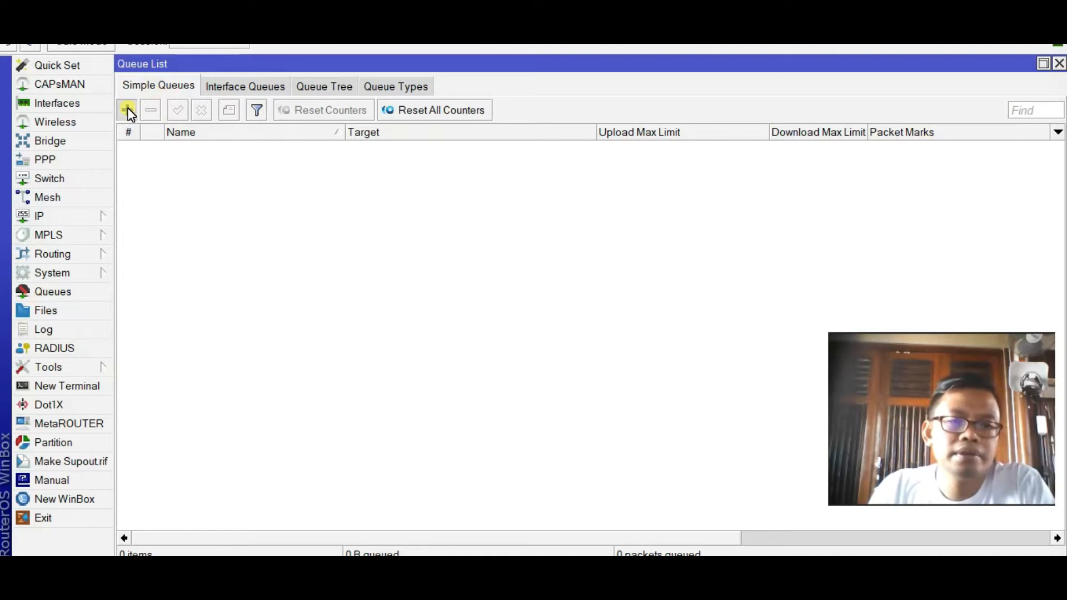
drag(377, 176, 478, 177)
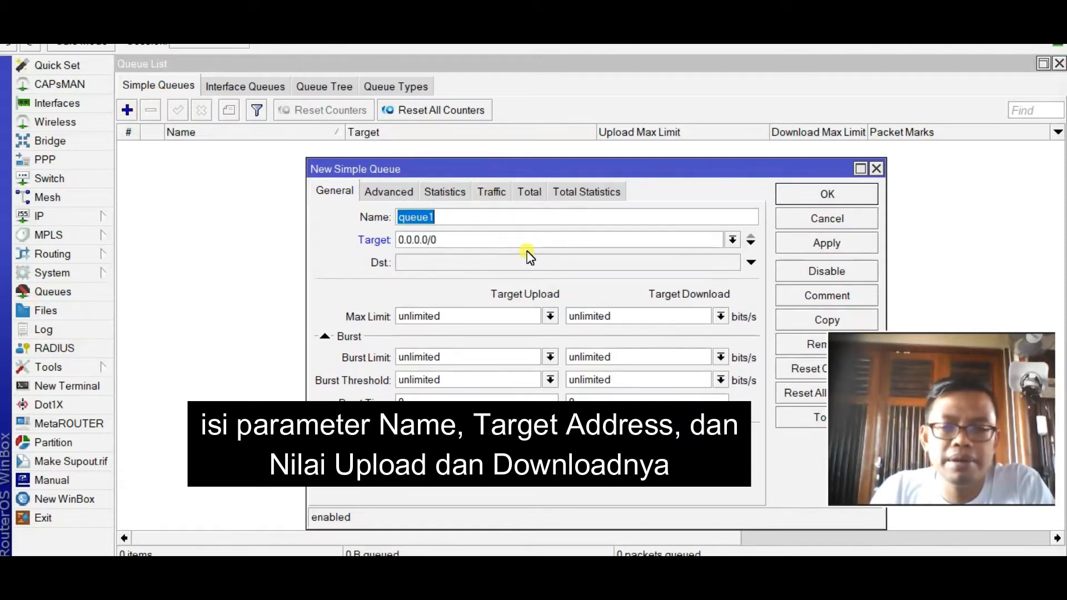
click(445, 218)
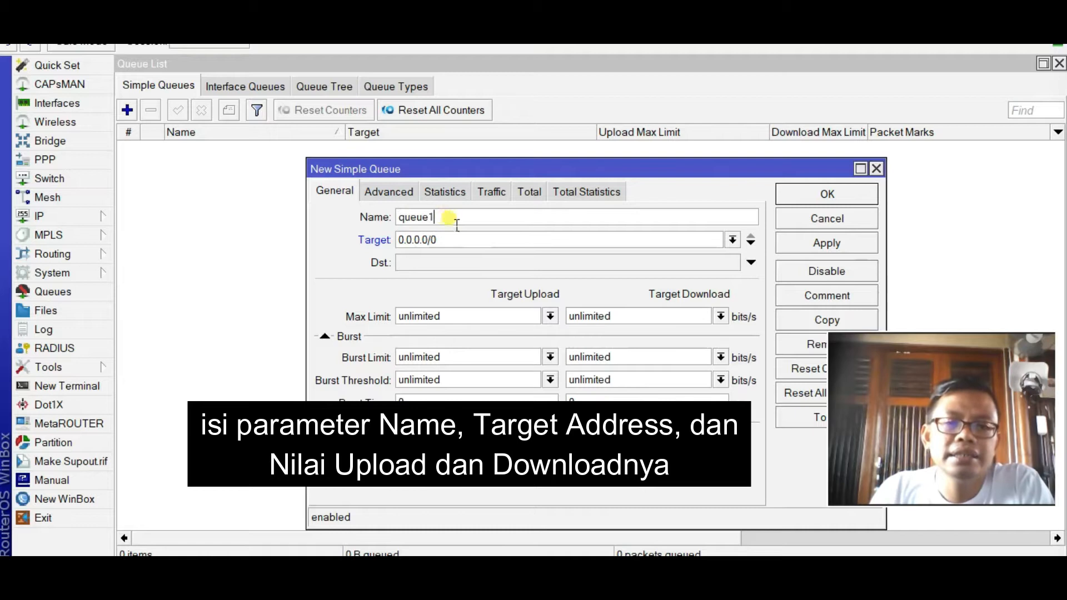
drag(445, 218, 372, 219)
text(P)
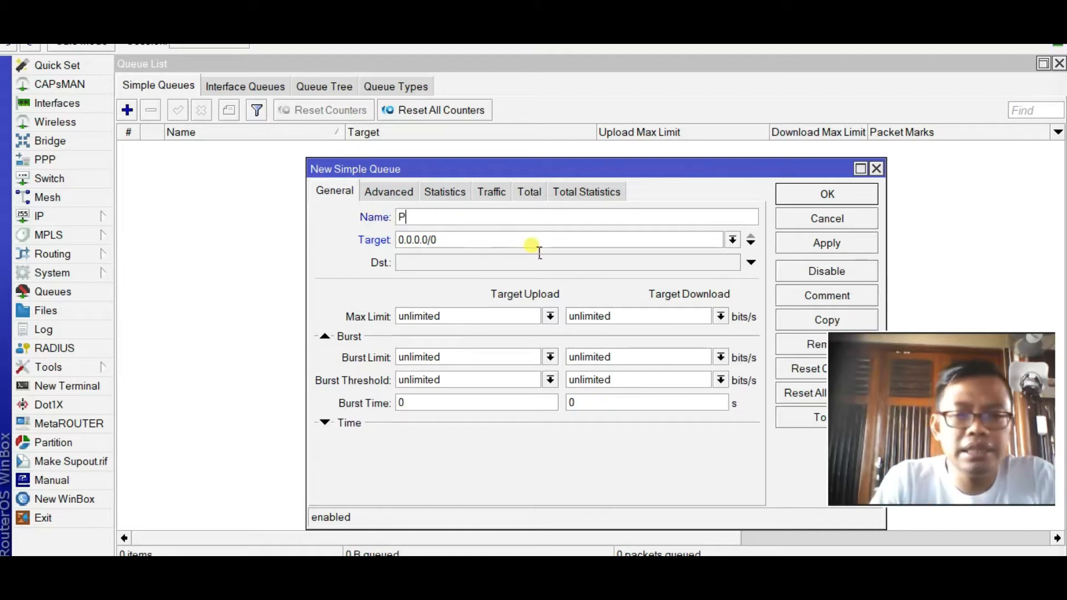
text(C-1)
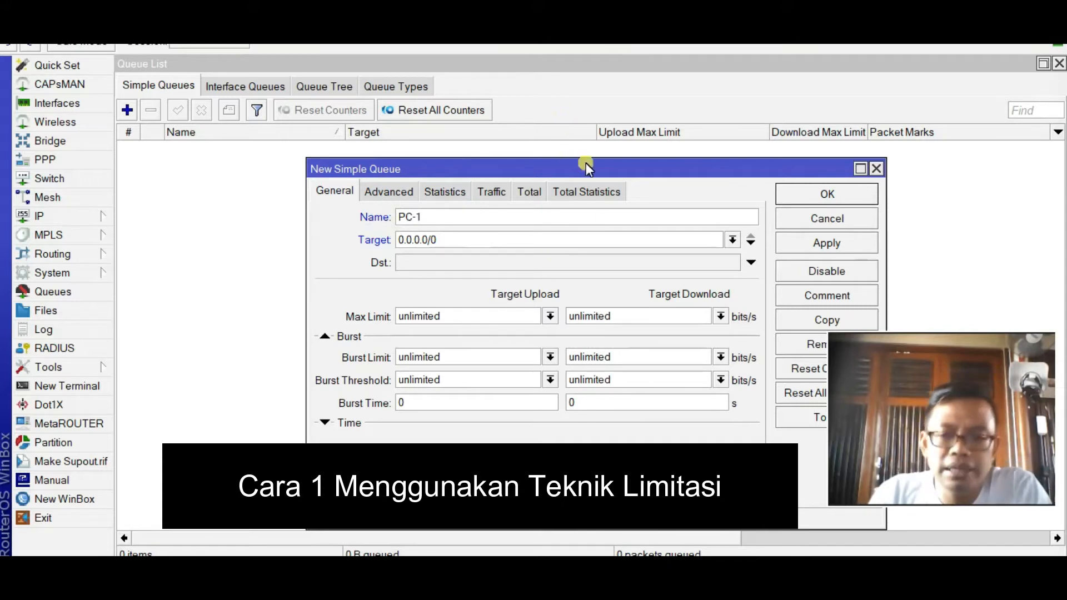
Step: Look up the computer's IPv4 address by running ipconfig in Command Prompt, and return to WinBox
drag(447, 242, 396, 243)
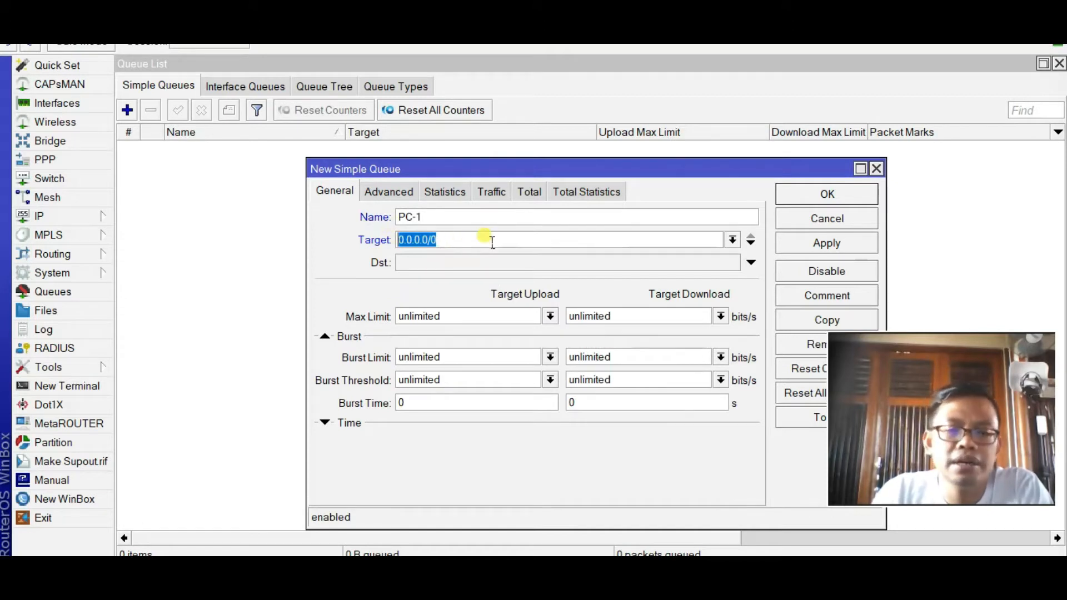
click(417, 239)
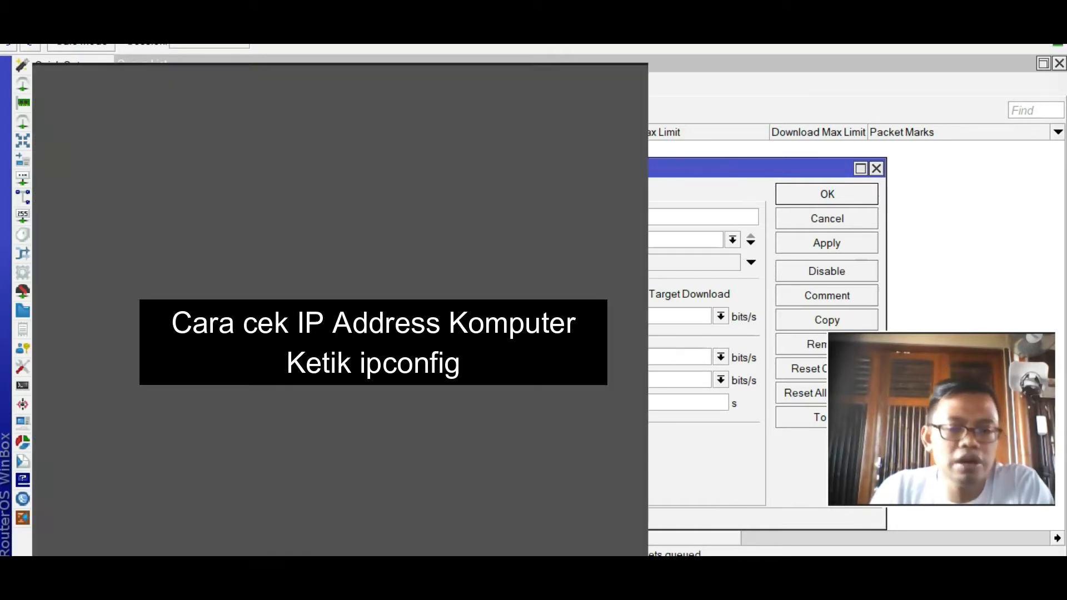
text(cm)
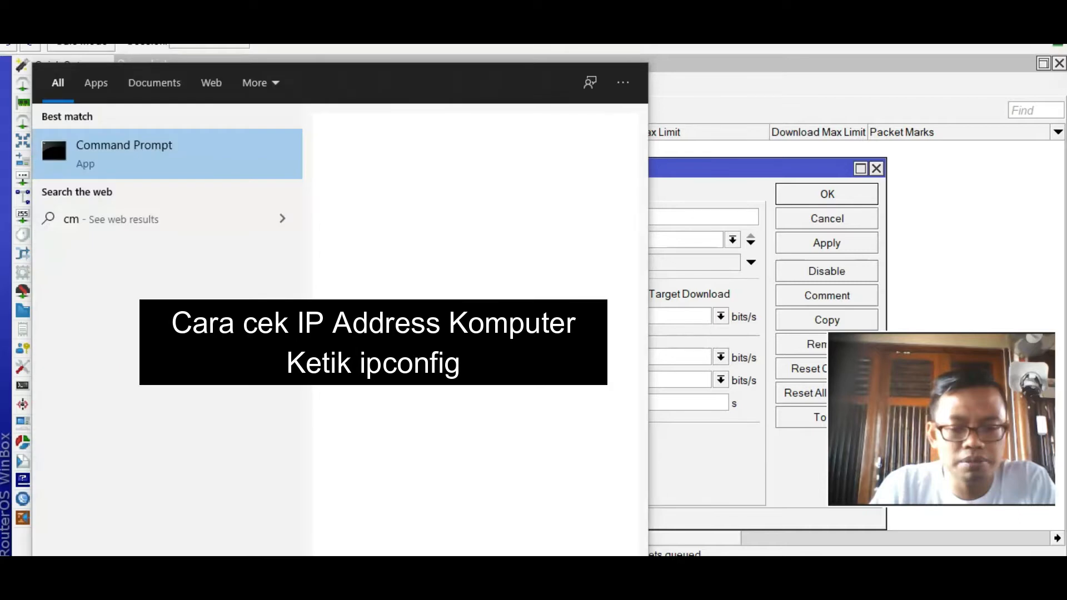
key(Return)
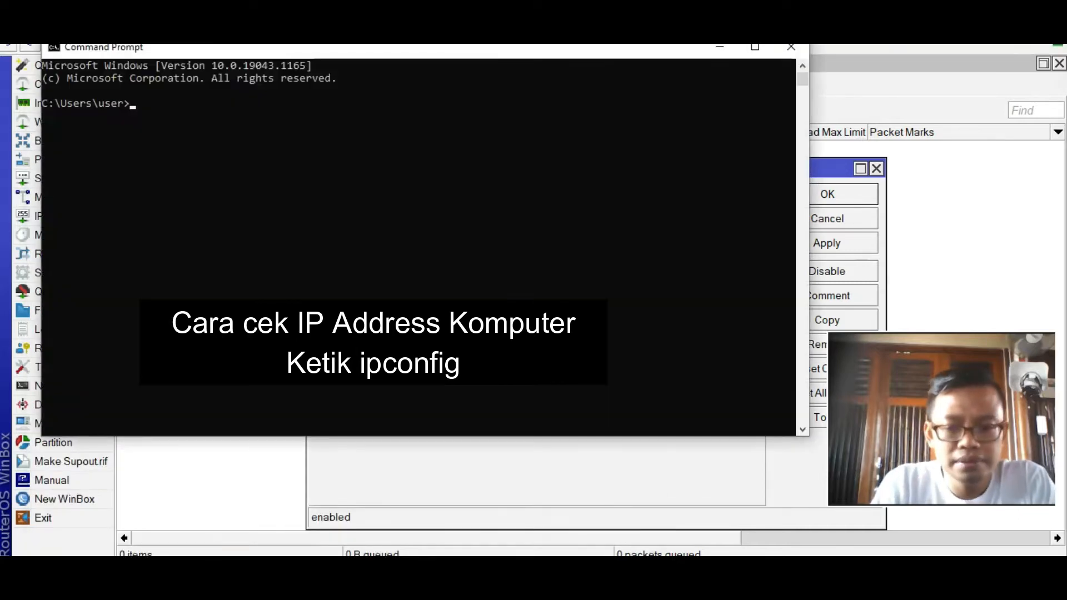
text(ipconf)
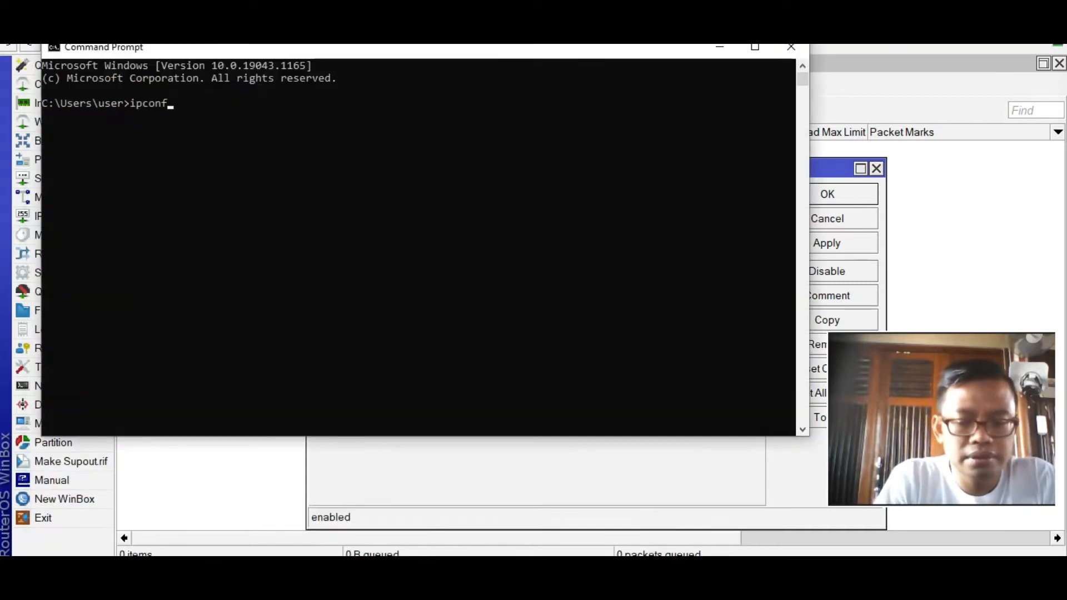
text(ig)
key(Return)
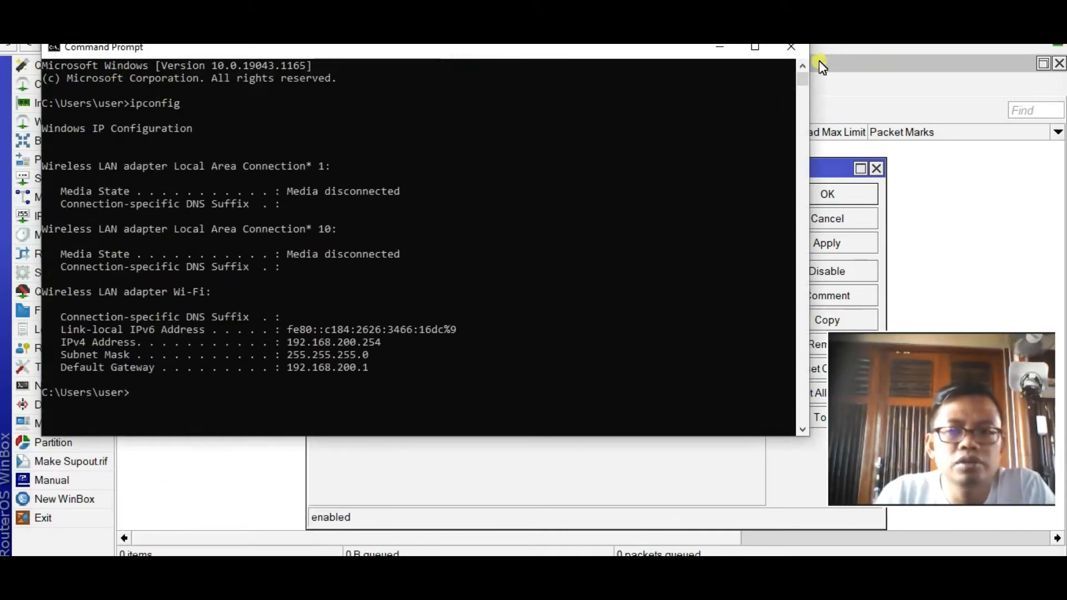
click(789, 47)
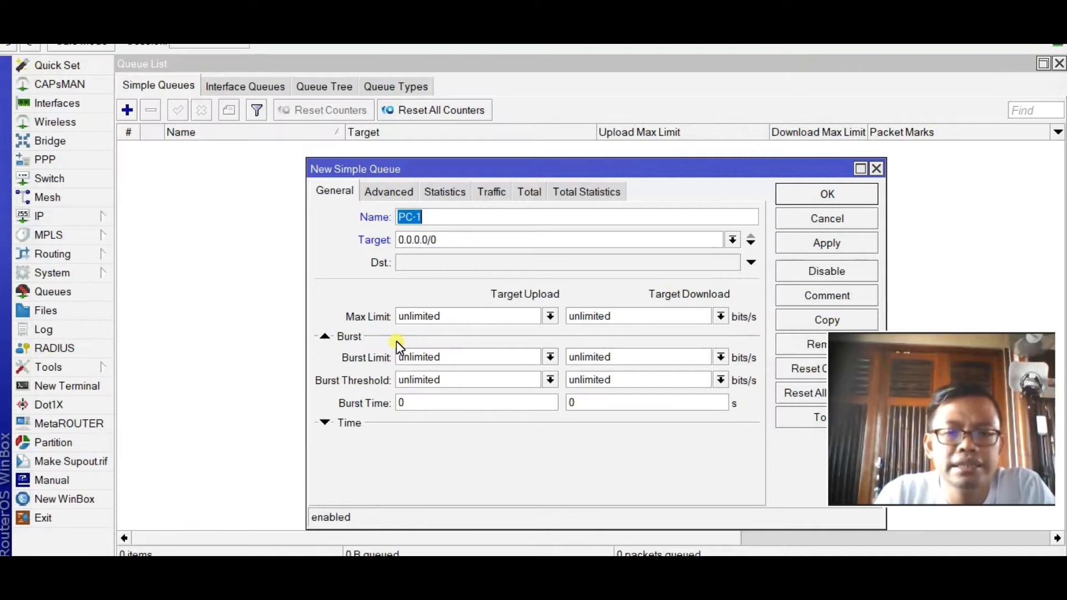
Step: Set the PC-1 queue's target to 192.168.200.254
click(442, 240)
text(192.168.200.2)
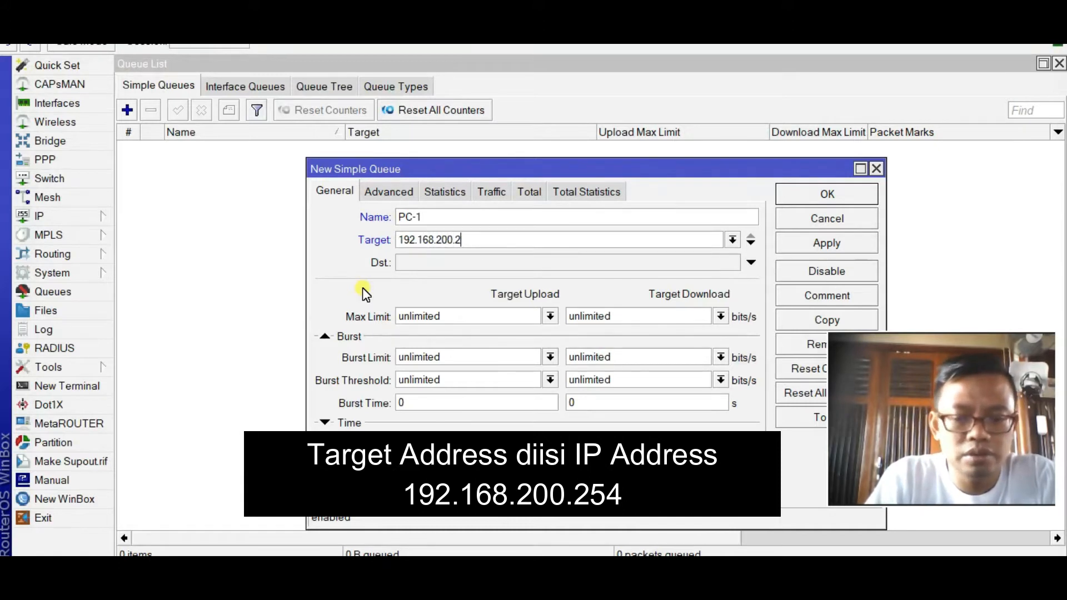
text(54)
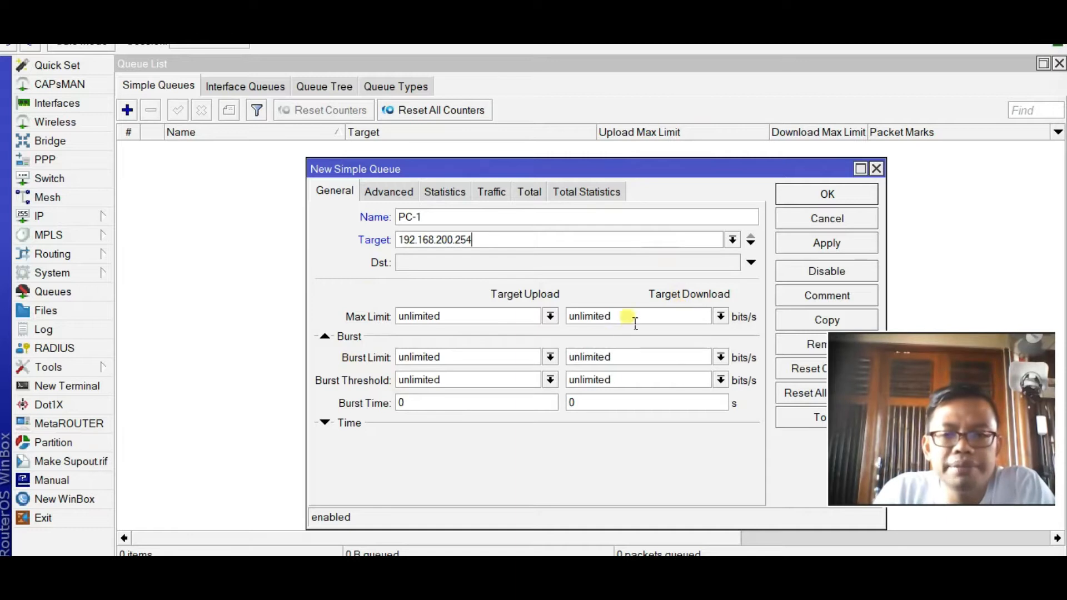
Step: Set the PC-1 queue's max limit to 20M download and 5M upload, and save the queue
drag(630, 318, 528, 324)
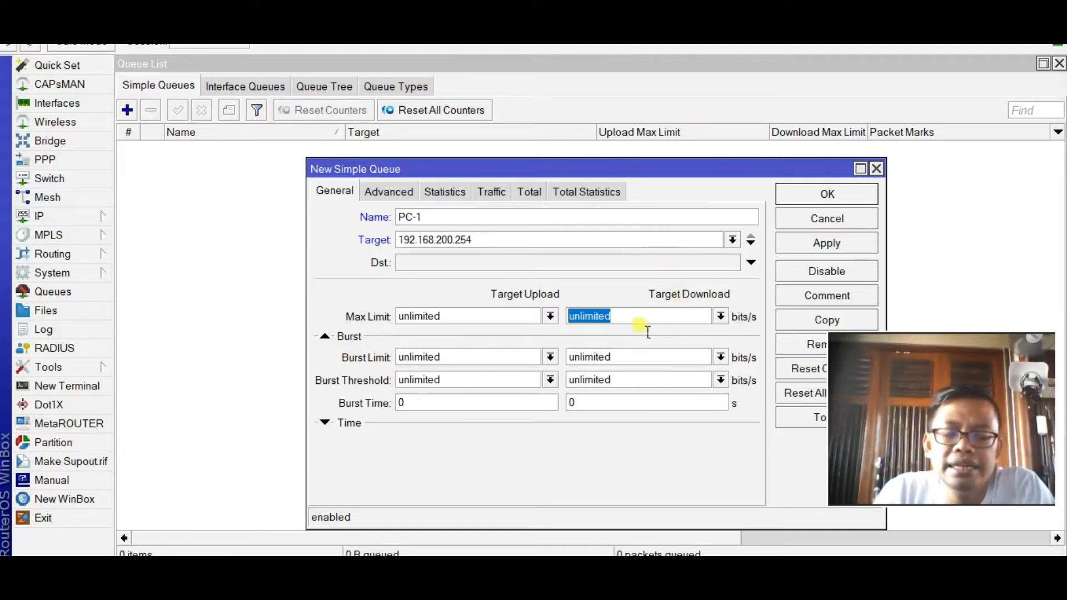
text(20)
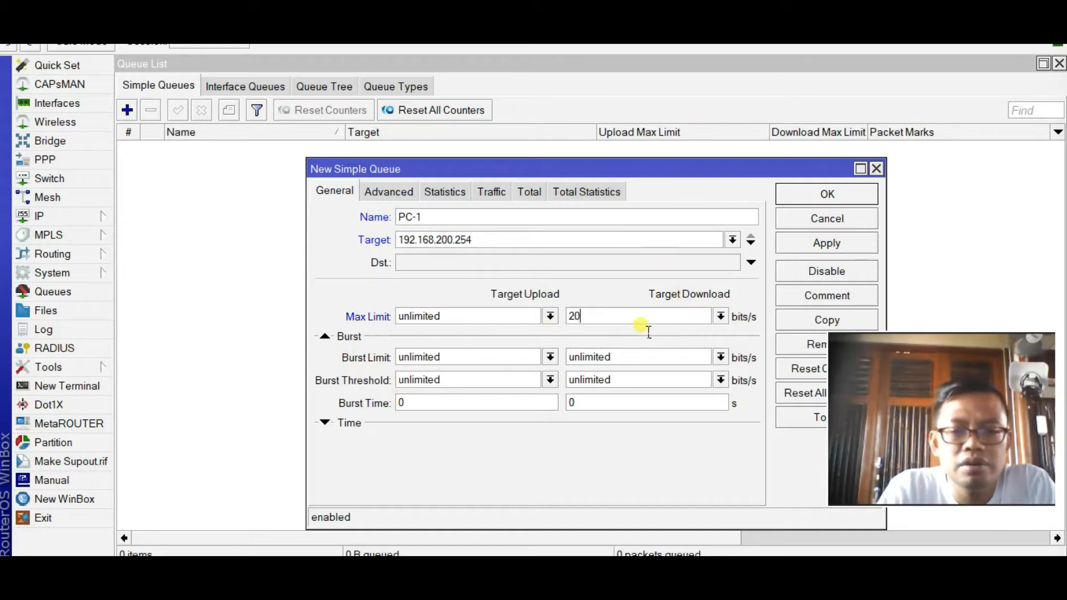
text(M)
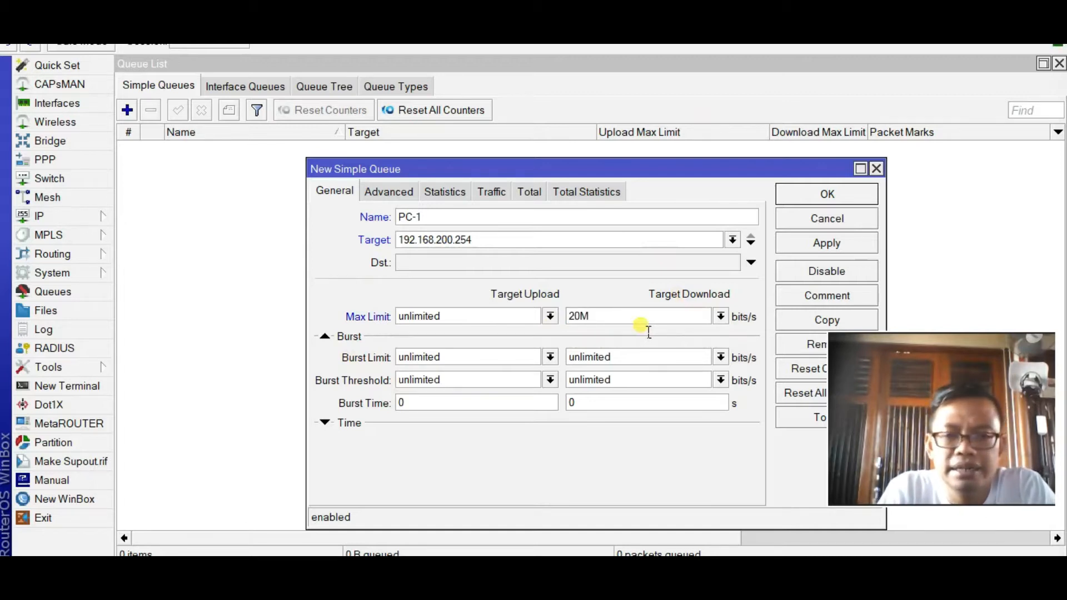
double_click(456, 316)
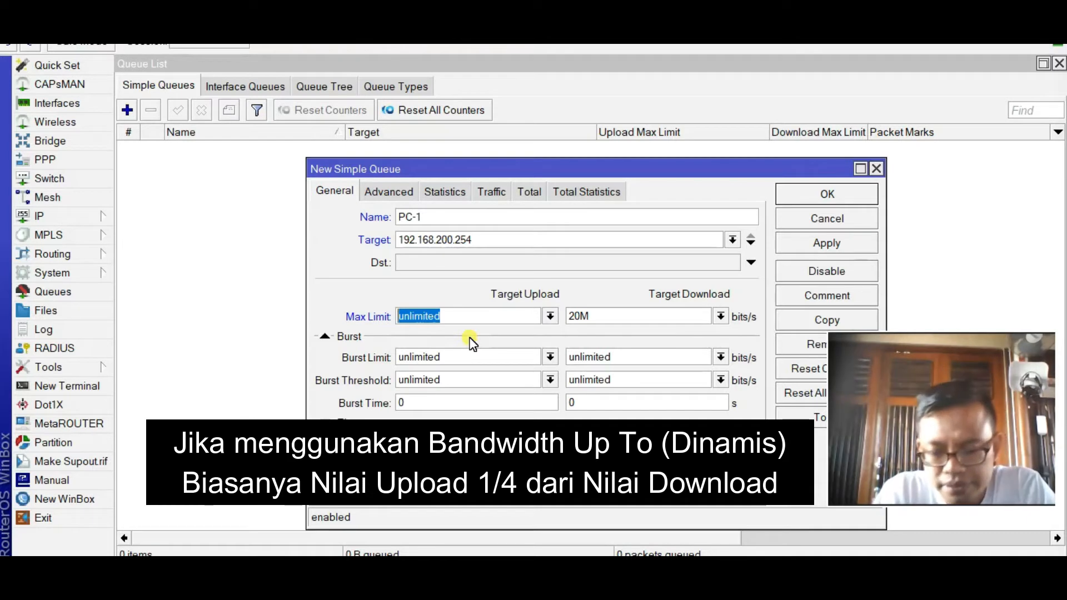
text(5M)
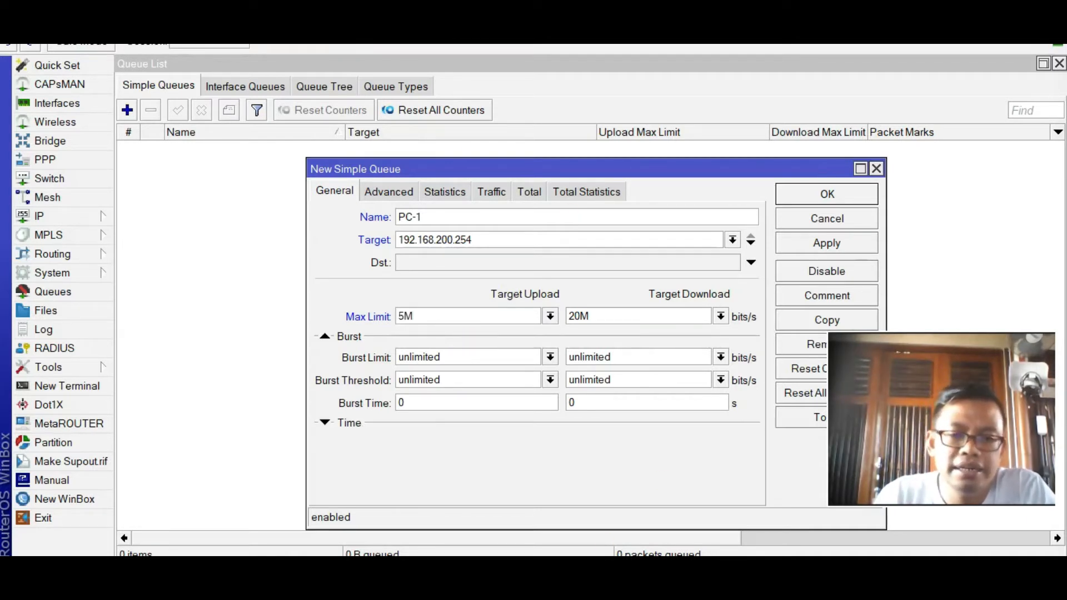
click(849, 245)
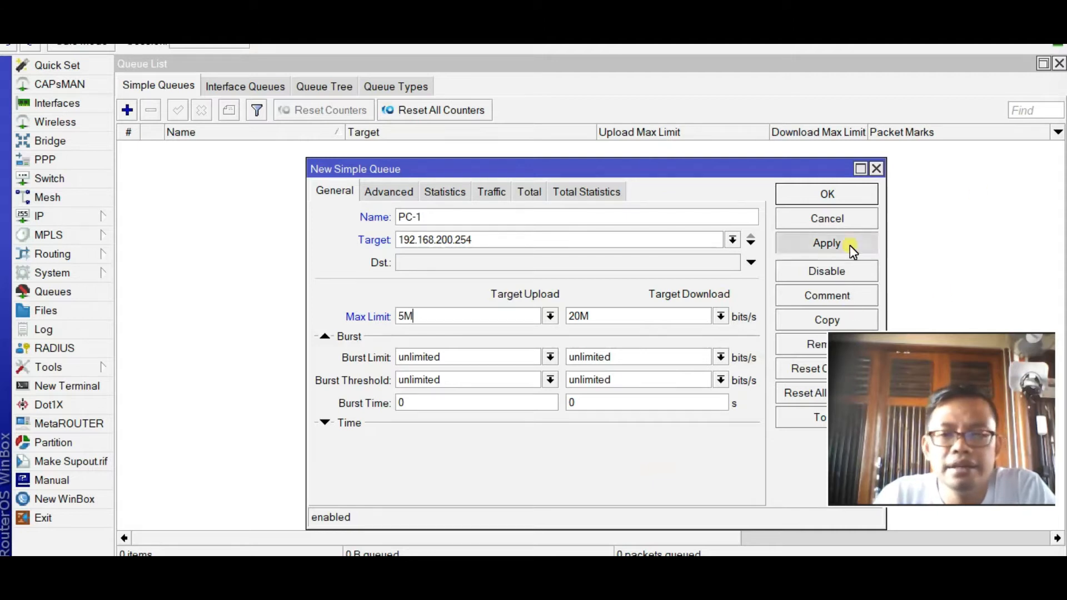
click(827, 195)
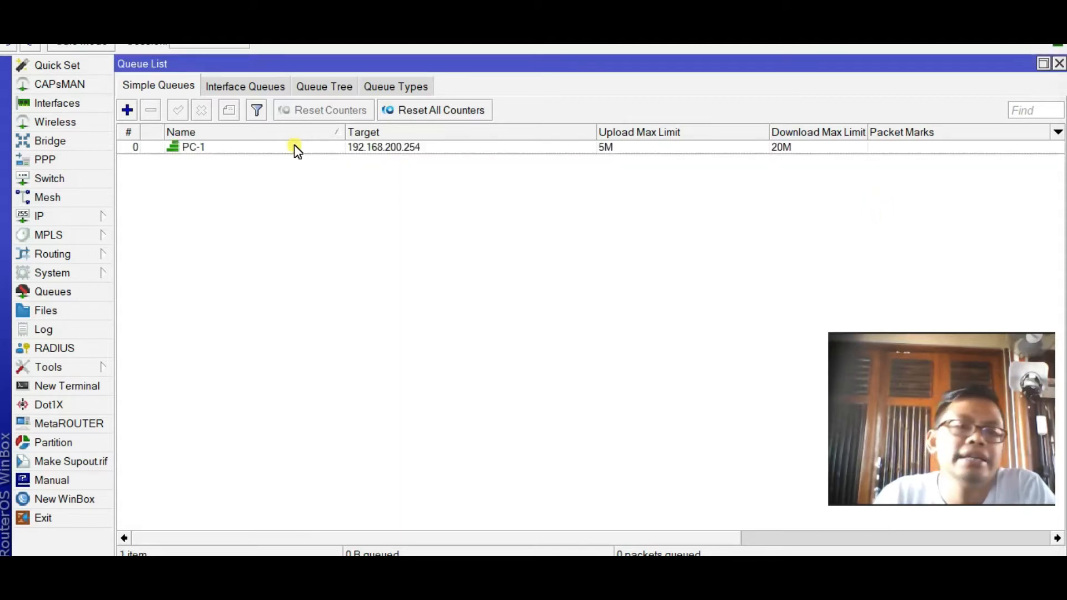
Step: Review the general settings of the saved PC-1 queue and close them
click(258, 150)
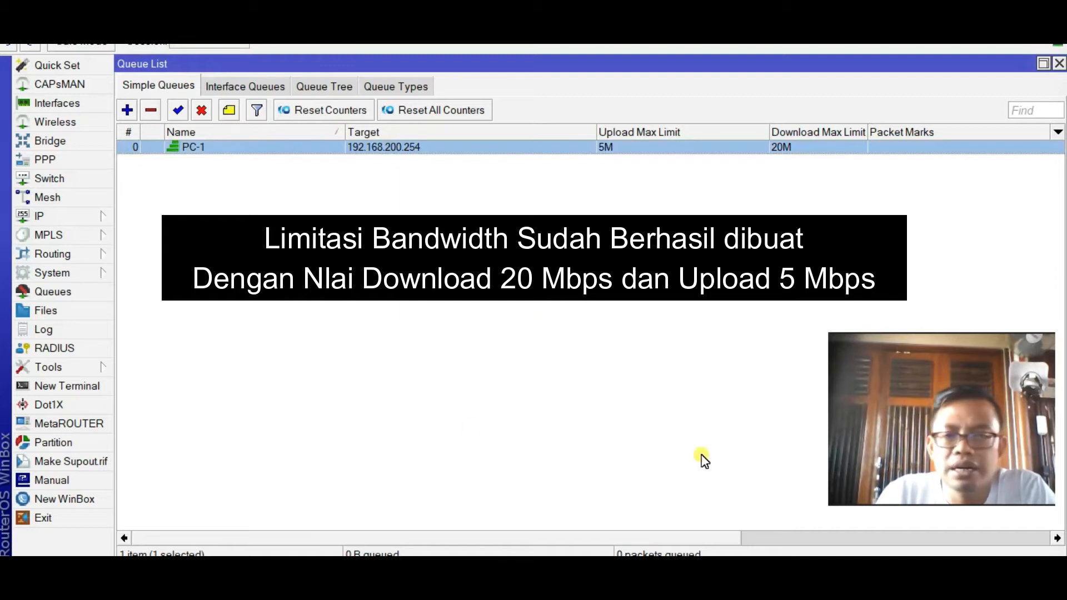
click(387, 151)
double_click(387, 152)
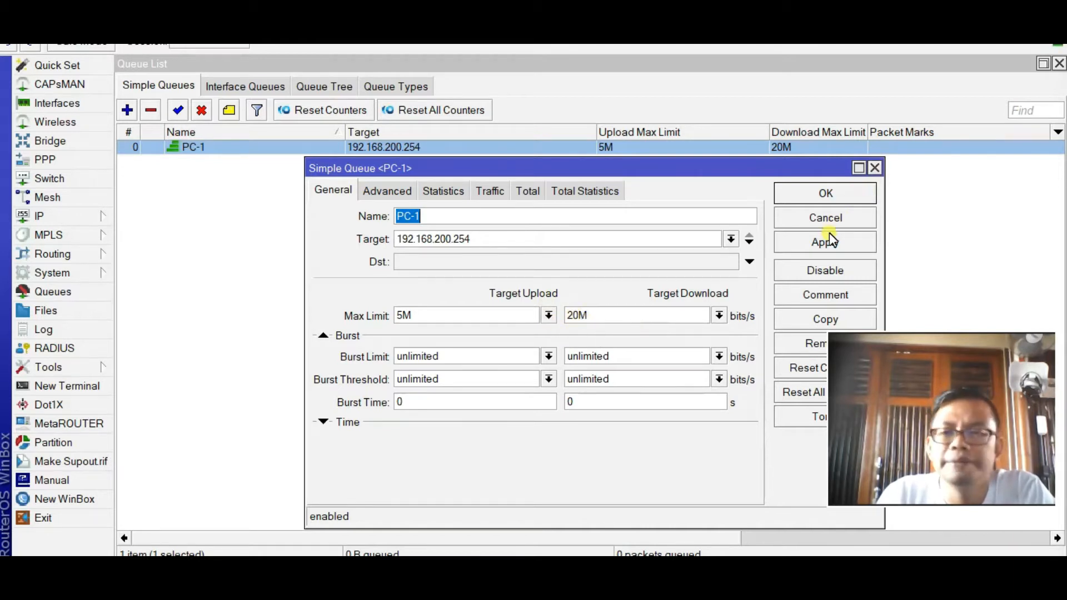
click(836, 194)
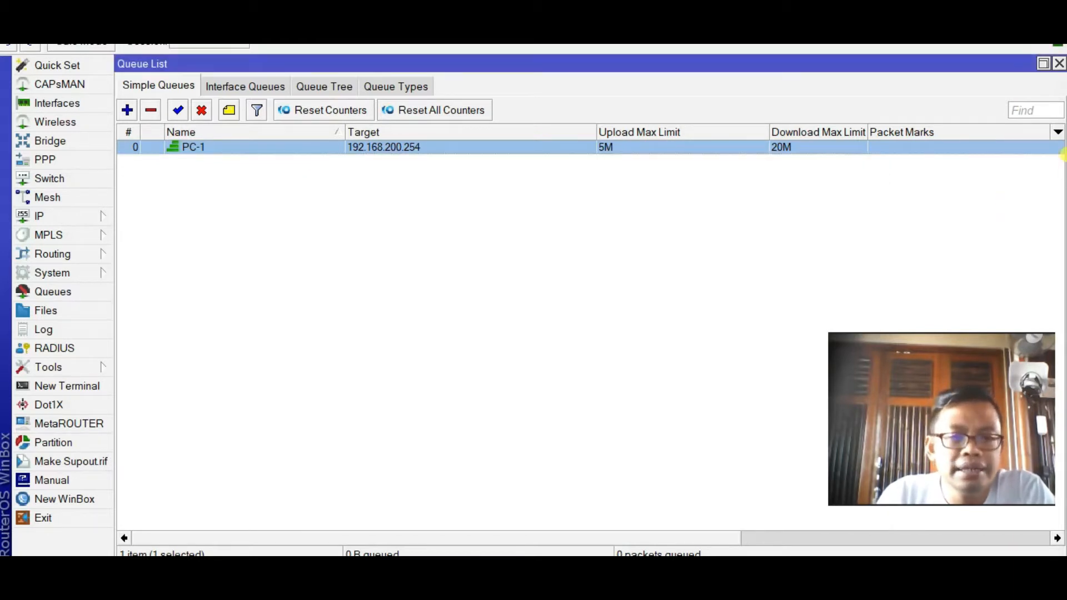
Step: Make a copy of the PC-1 queue and name the copy pc-2
double_click(224, 149)
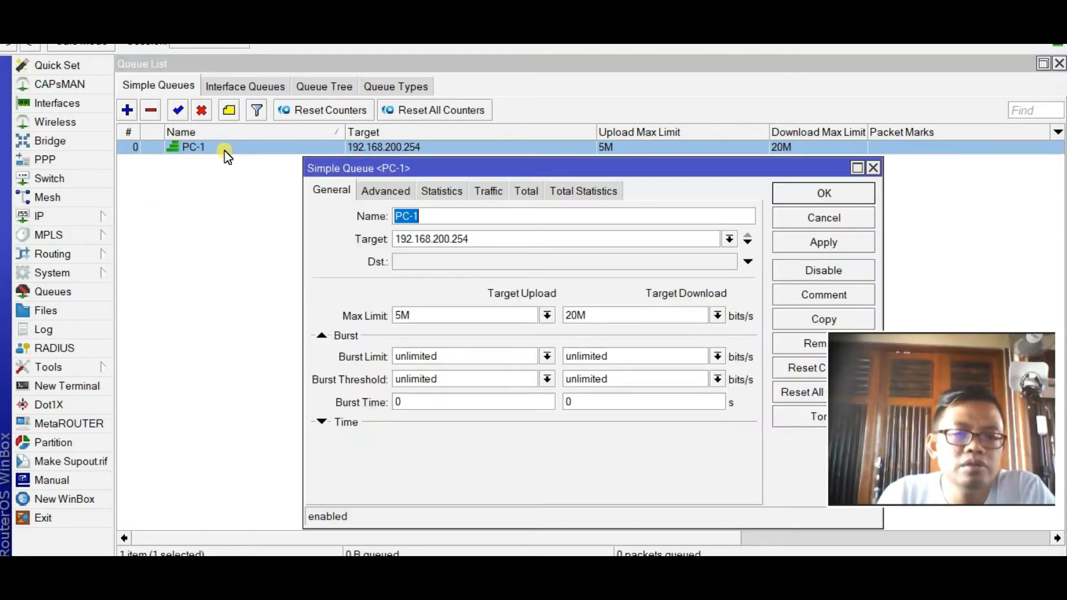
drag(452, 169, 316, 187)
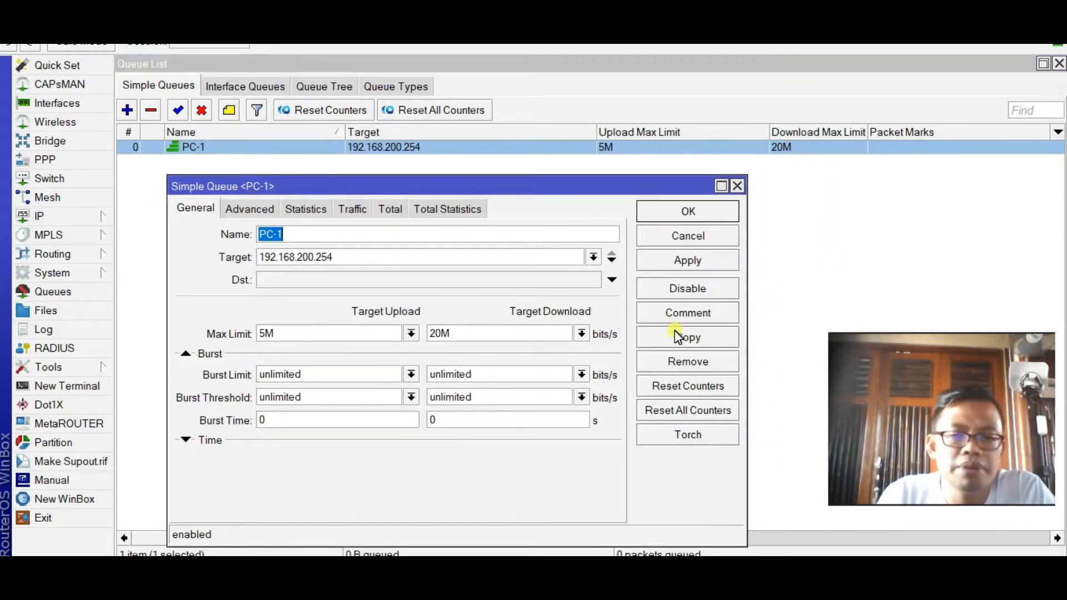
click(683, 332)
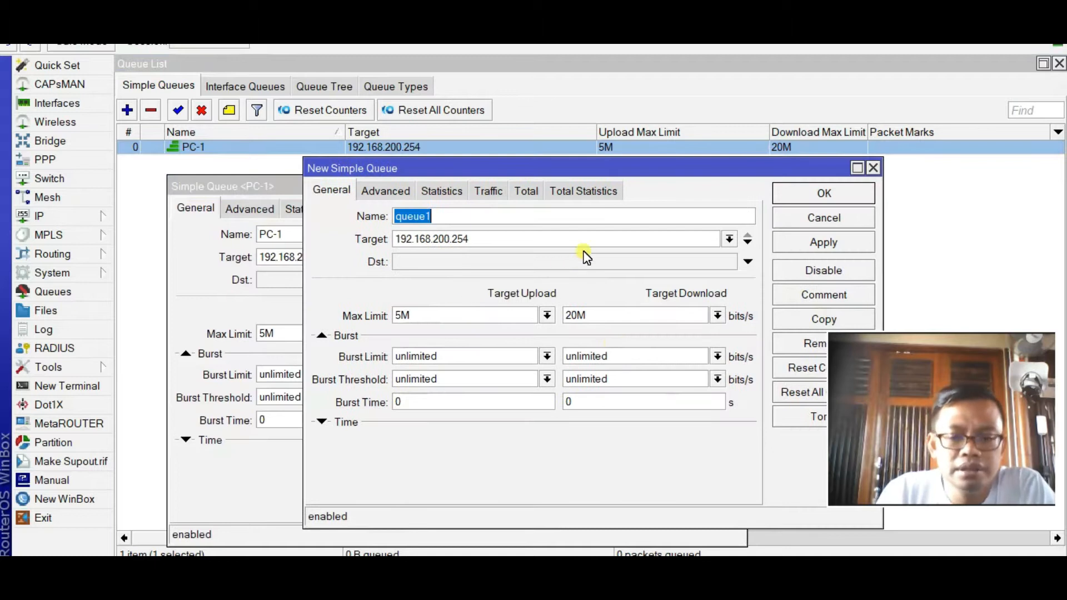
text(pc-2)
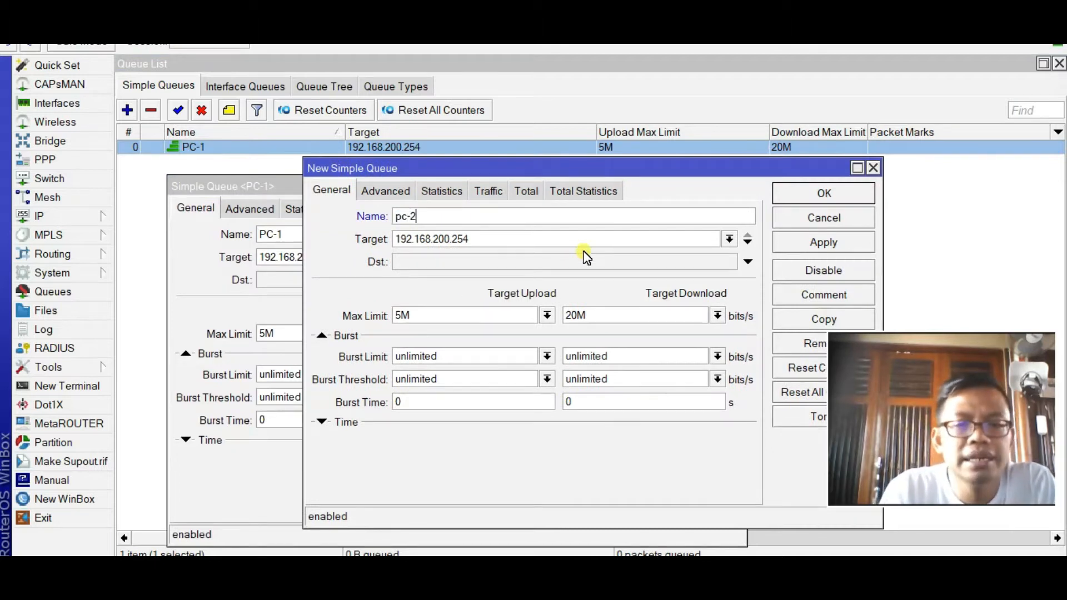
drag(451, 225, 395, 222)
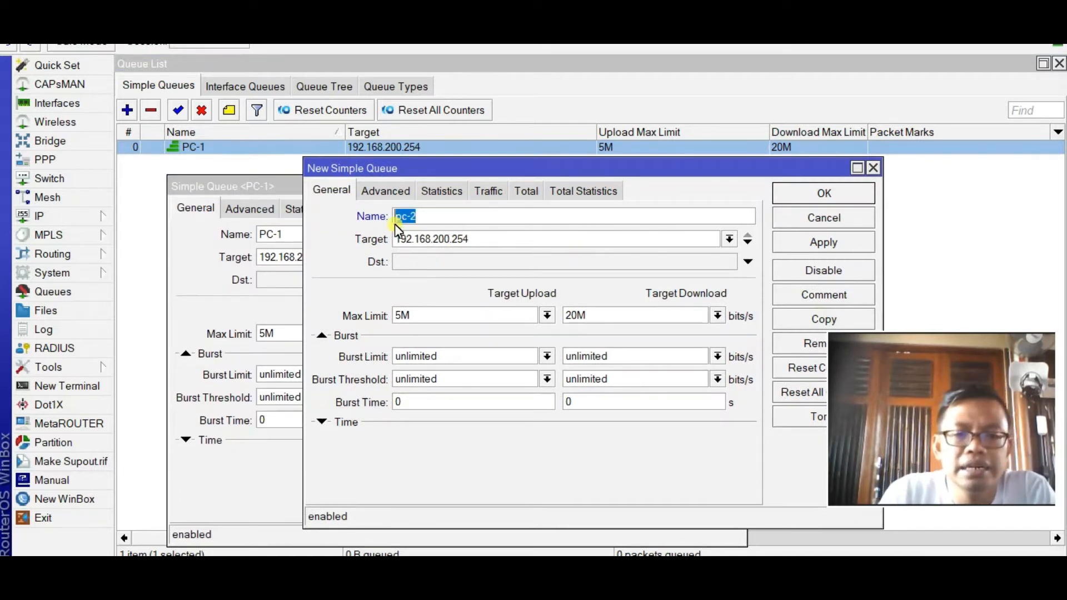
text(pc-)
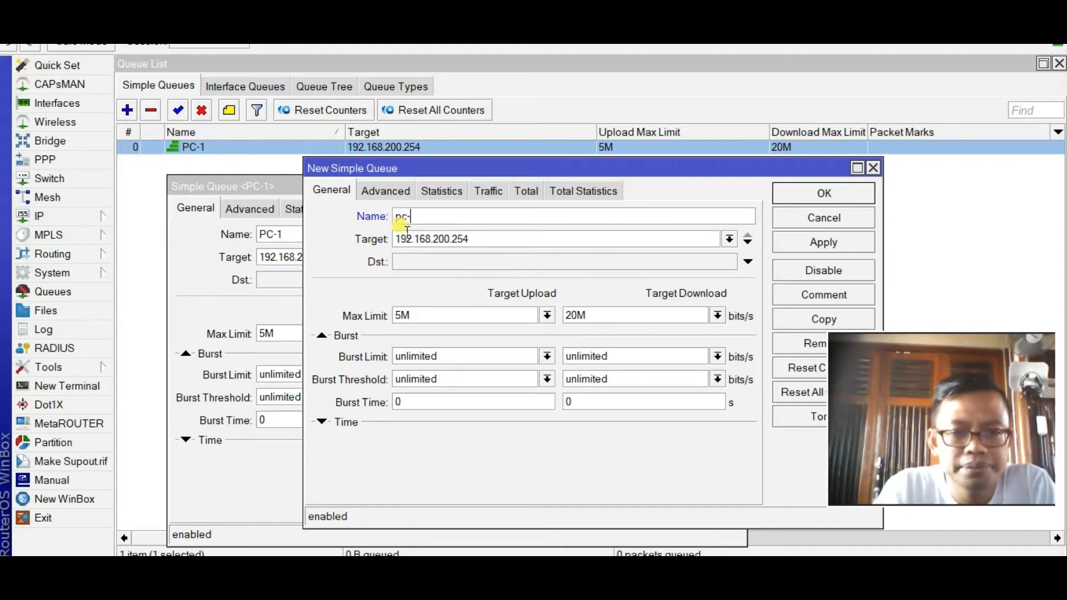
text(2)
Step: Set the pc-2 queue's download max limit to 3M, save it, and close the PC-1 queue settings
drag(601, 321, 542, 323)
text(3m)
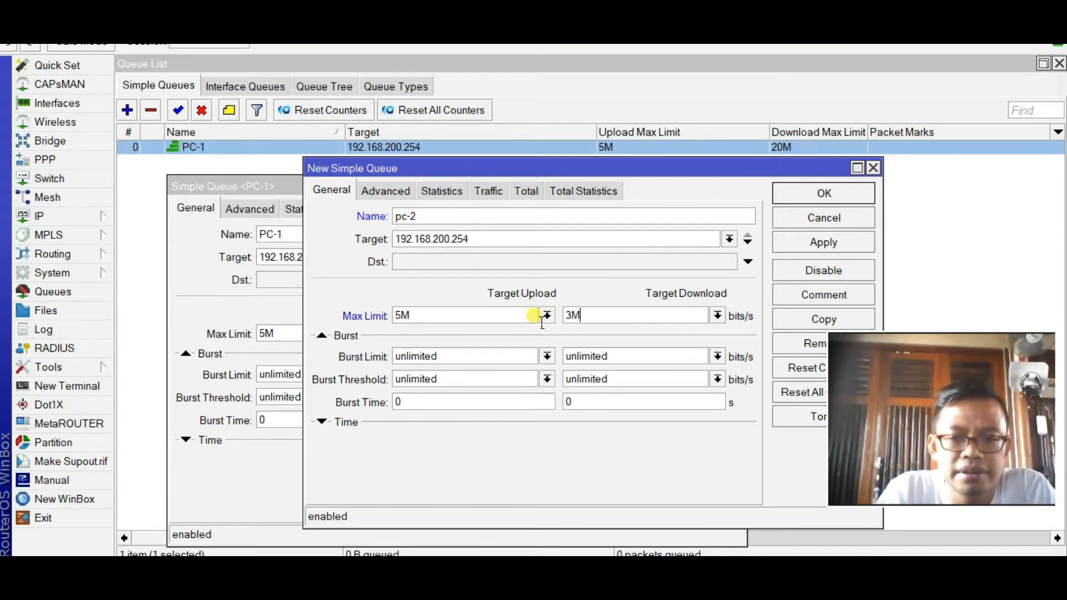
click(786, 245)
click(791, 231)
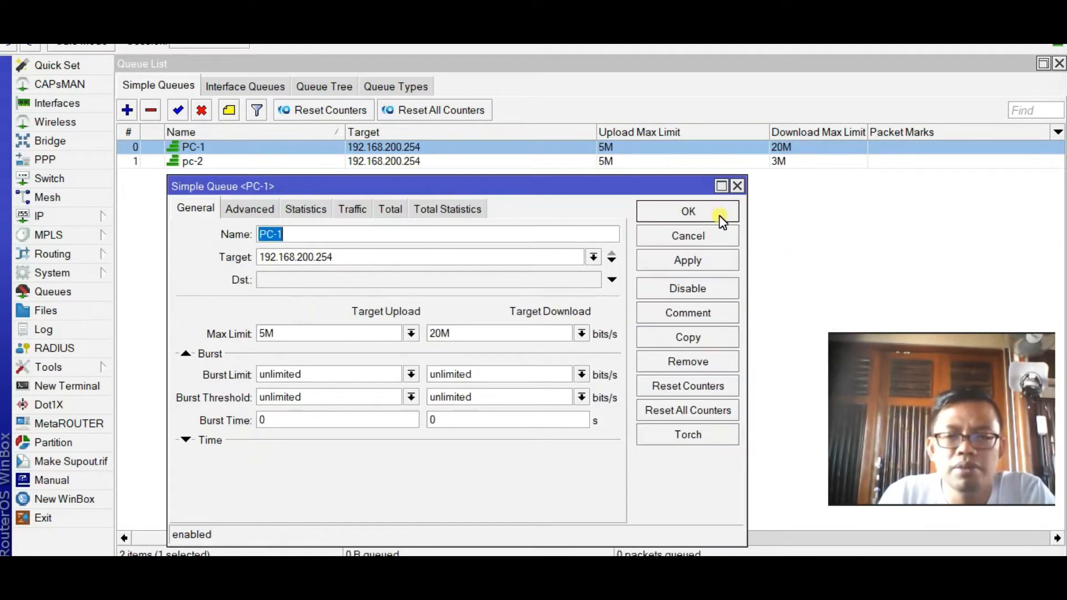
click(717, 214)
Step: Set the pc-2 queue's upload max limit to 3M and save the queue
click(665, 165)
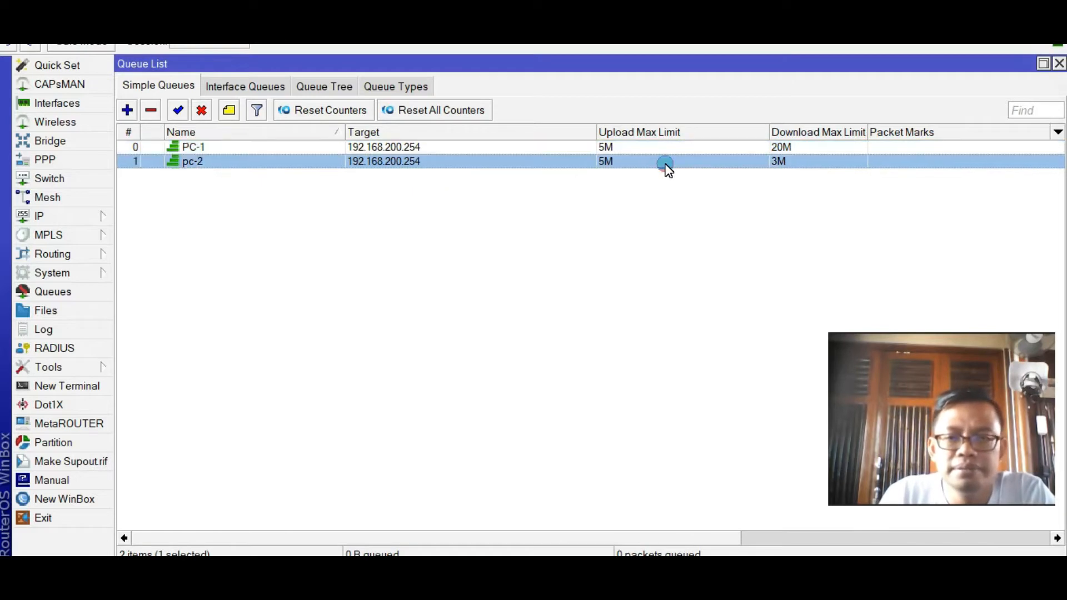
double_click(664, 164)
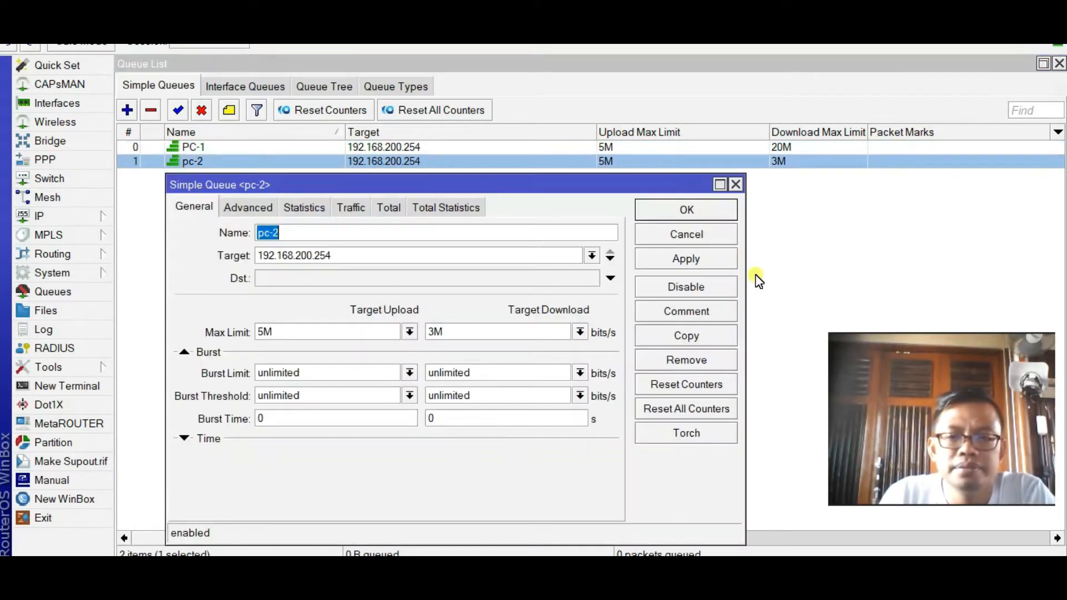
click(281, 333)
drag(281, 333, 238, 339)
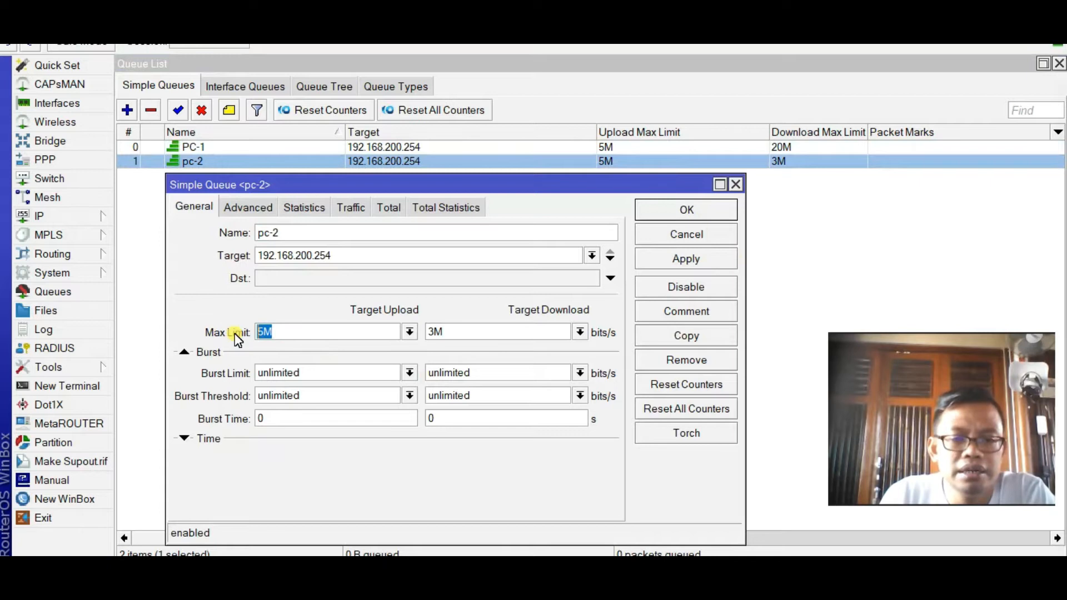
text(3M)
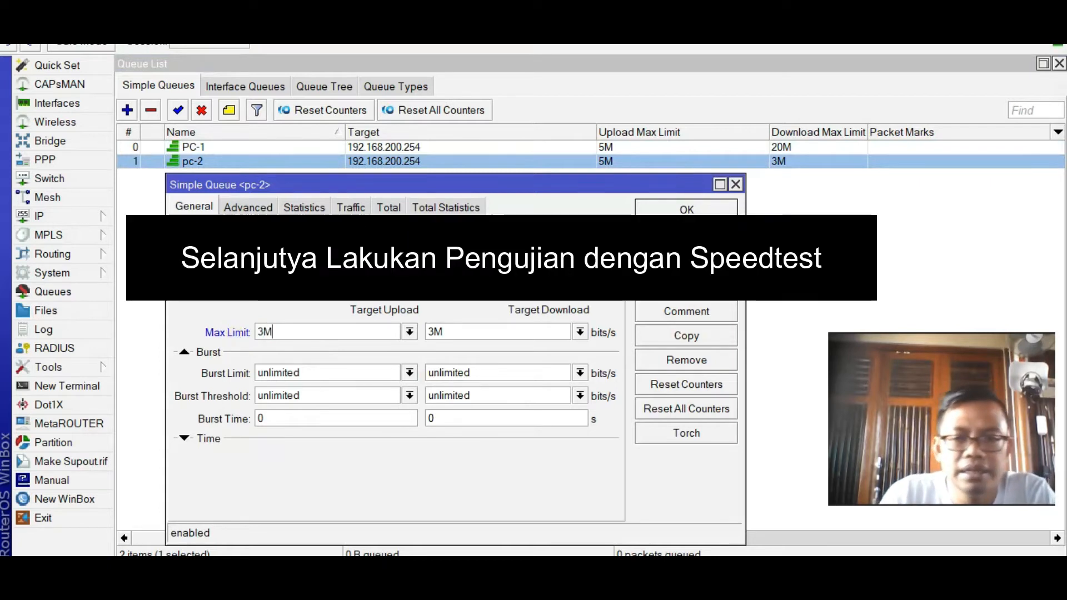
key(Return)
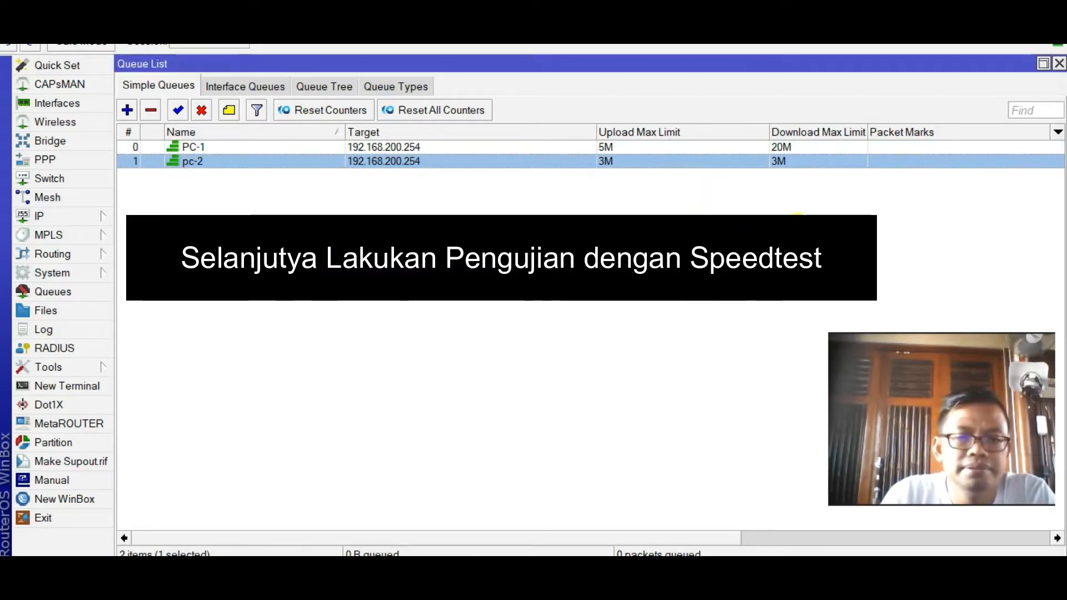
click(507, 239)
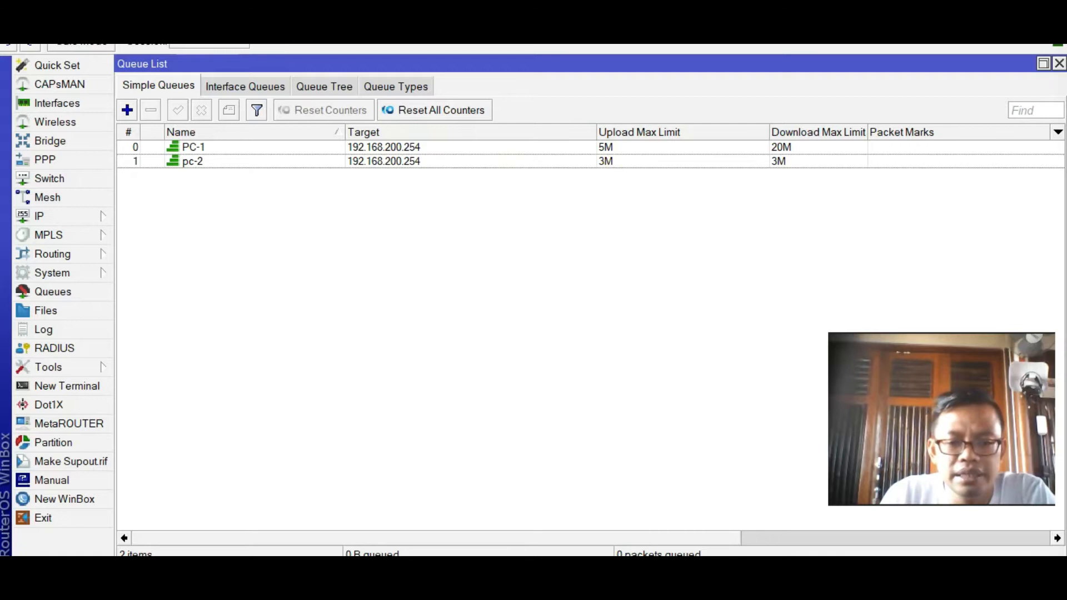
Step: Switch to Firefox and open speedtest.net in a new tab
click(289, 578)
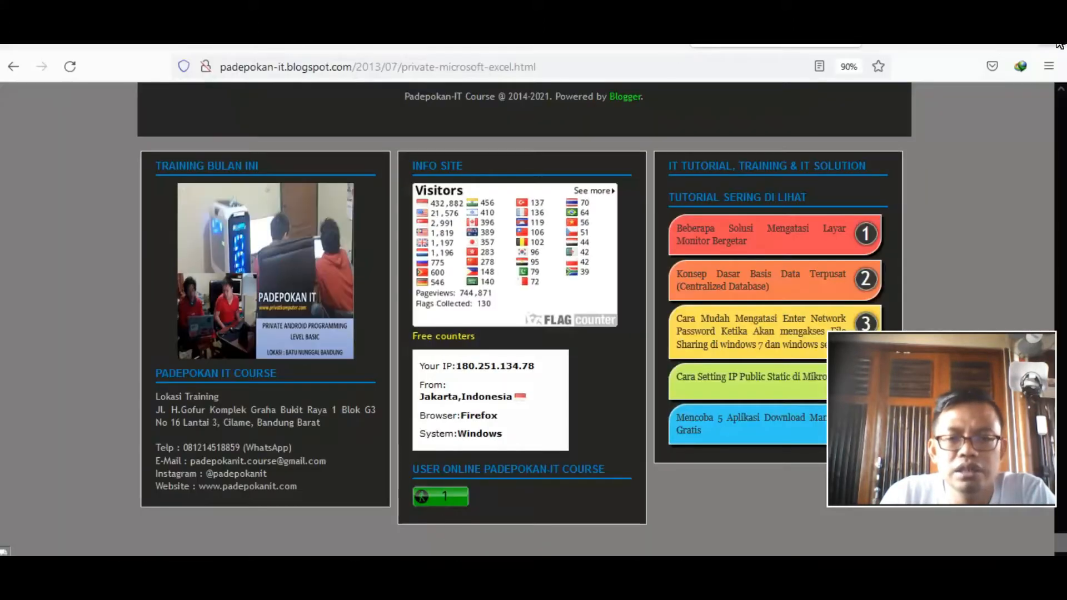
key(ctrl+t)
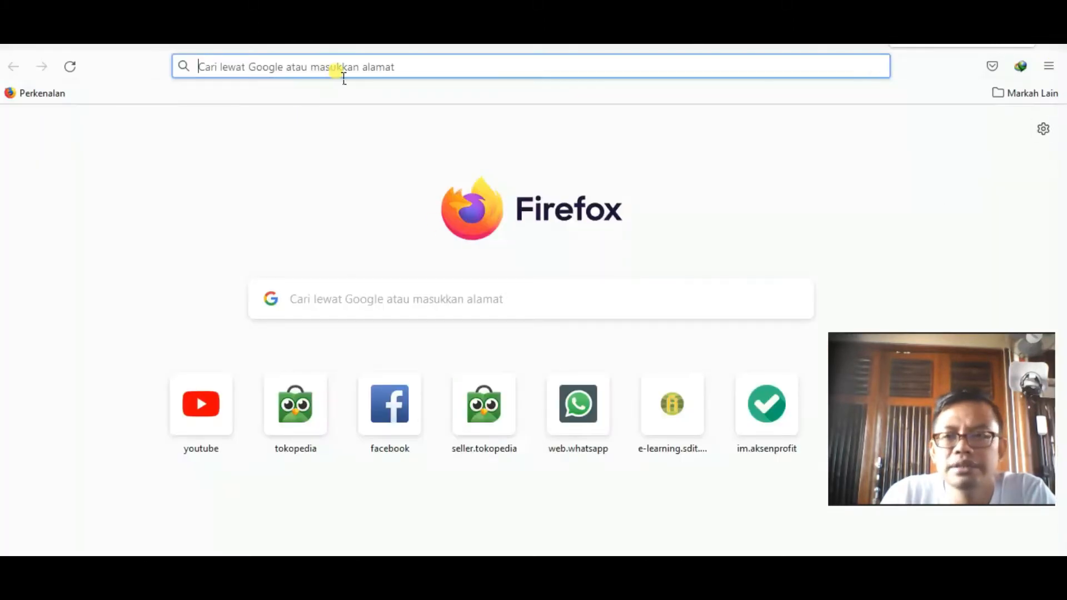
text(SPEEdtest.net/)
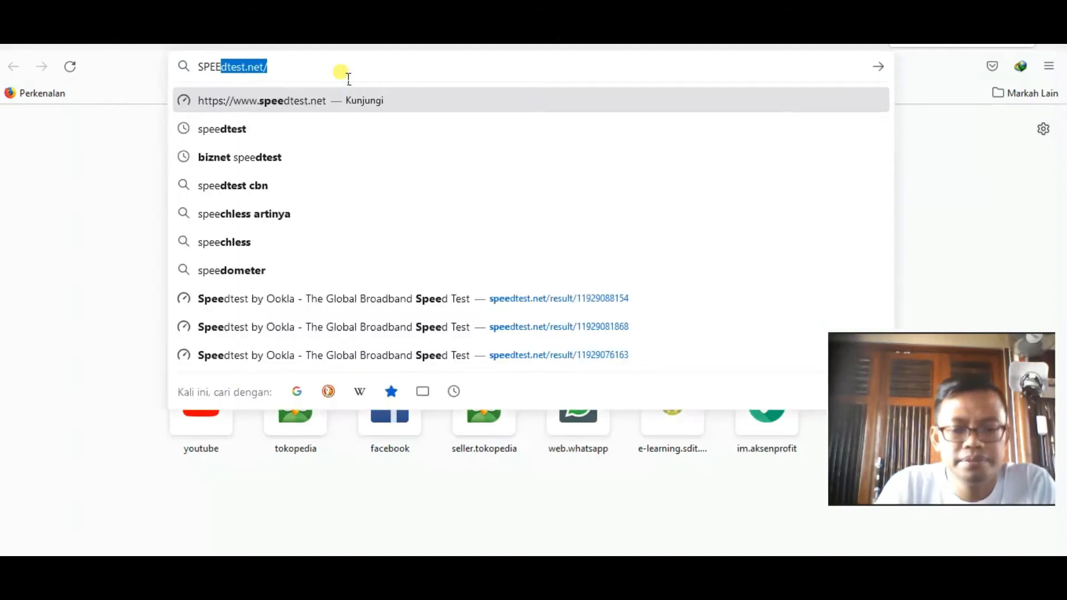
key(Return)
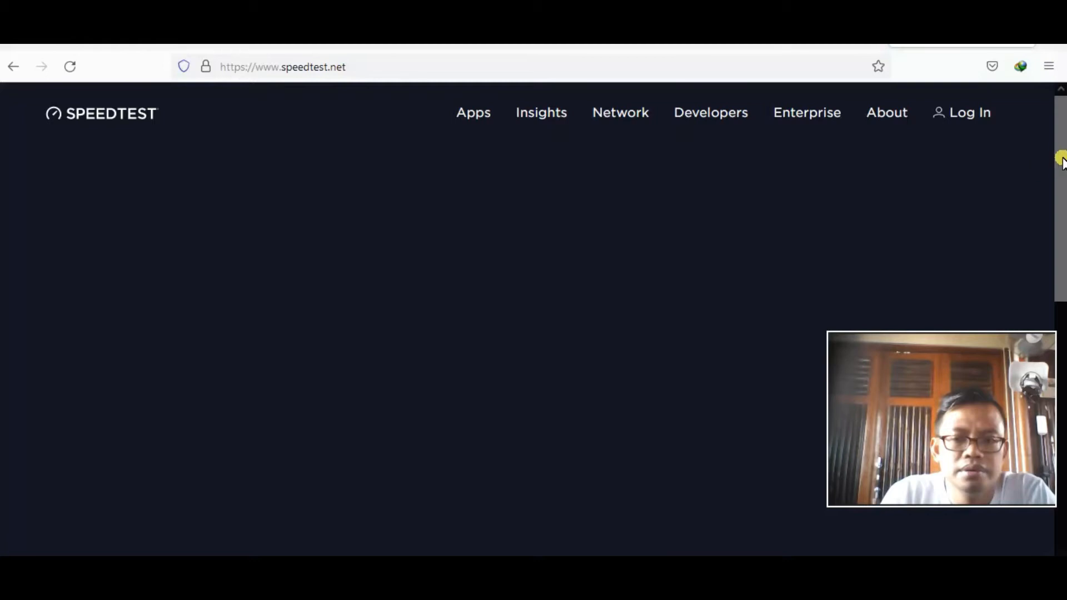
scroll(1056, 165, down, 1)
scroll(1057, 165, up, 1)
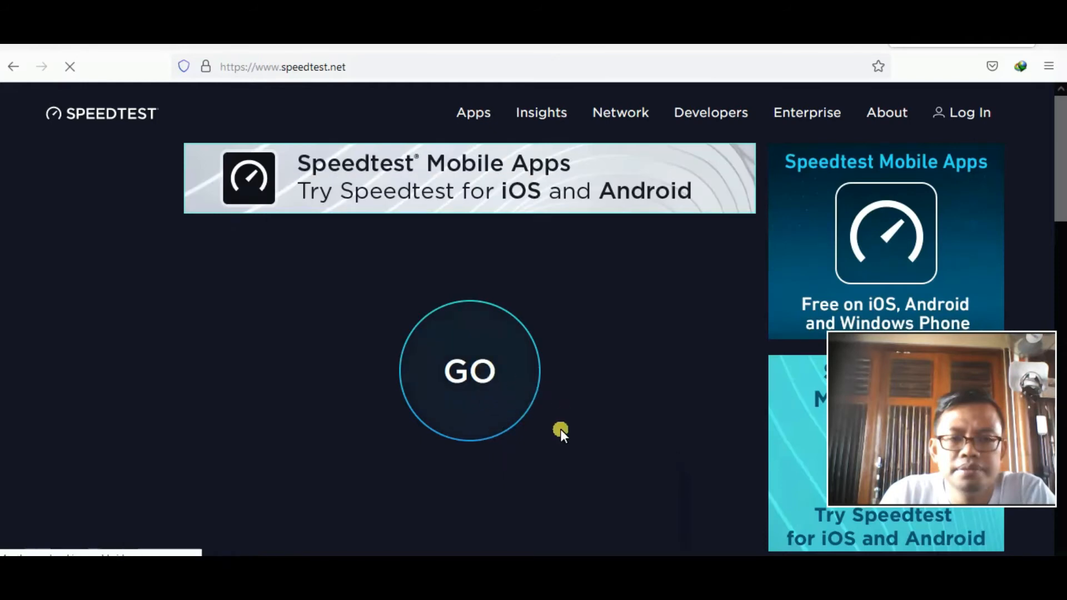
Step: Return to the WinBox queue list and compare the download average rates of PC-1 and pc-2
click(630, 569)
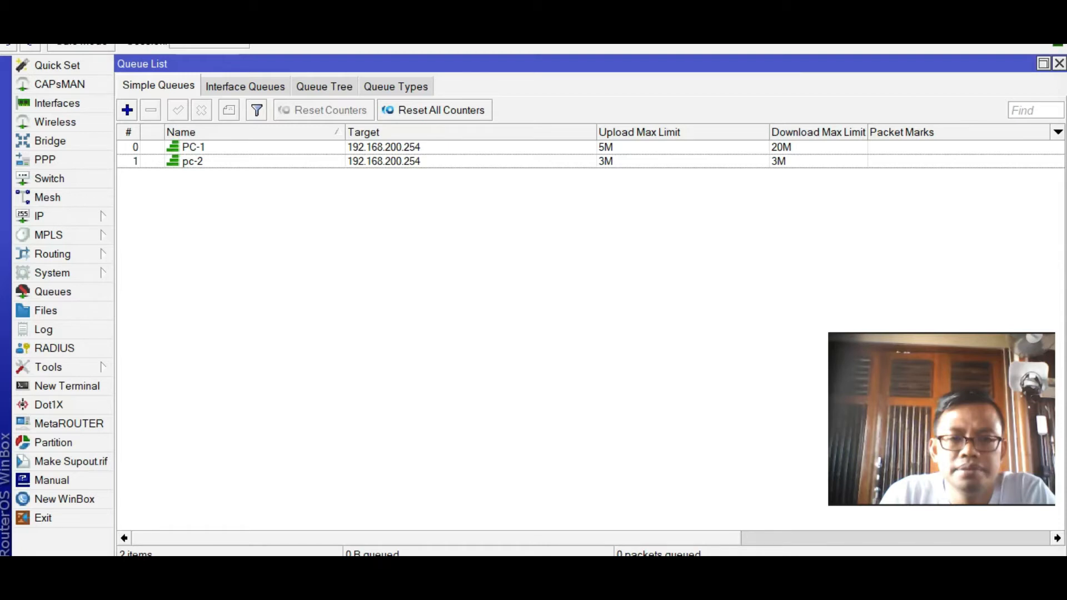
click(610, 569)
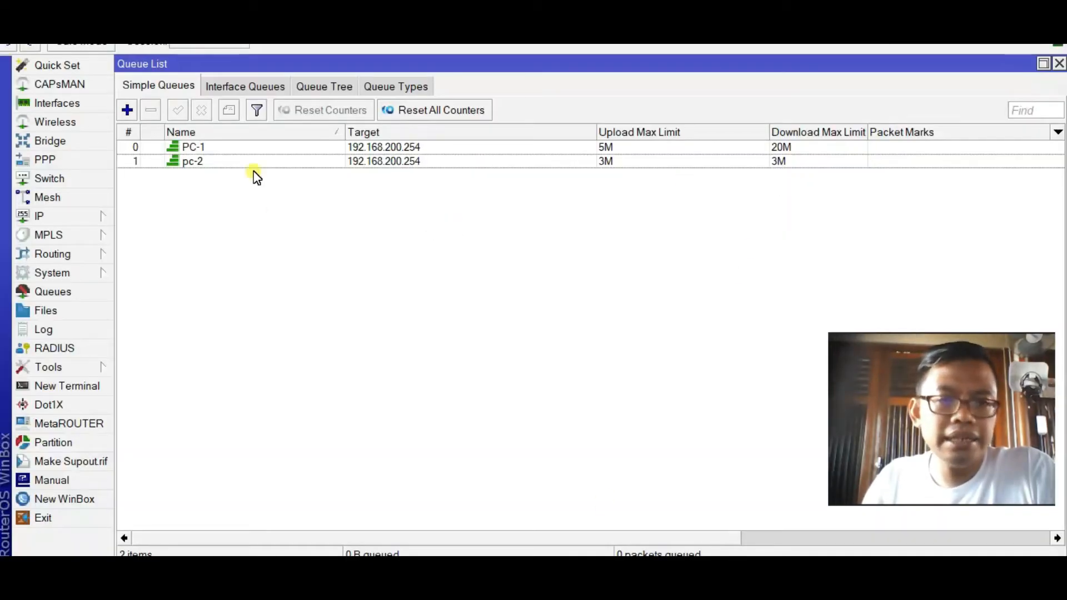
click(269, 161)
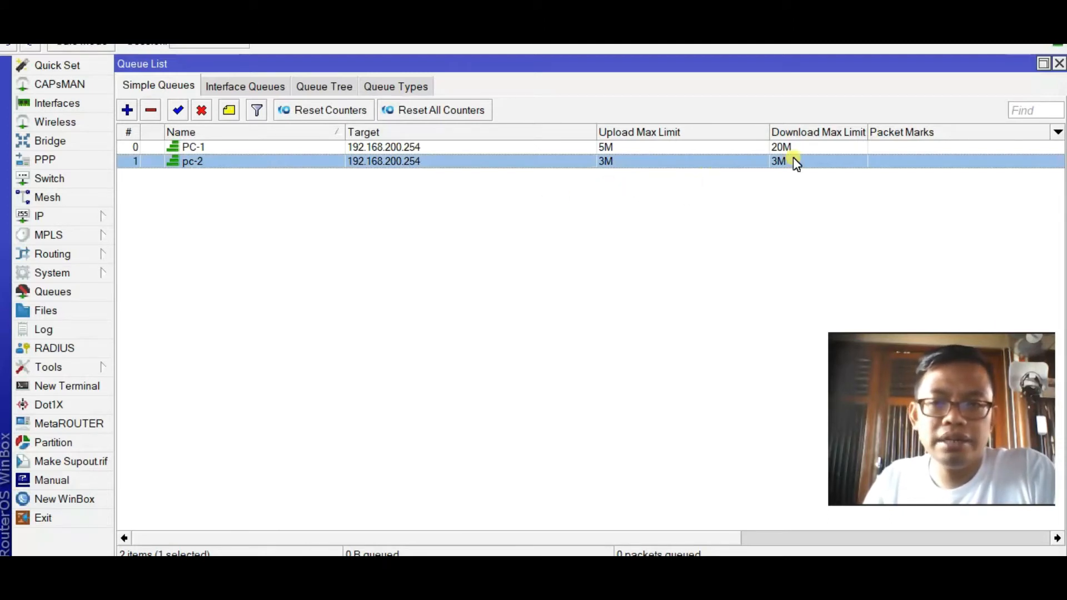
drag(726, 541, 916, 539)
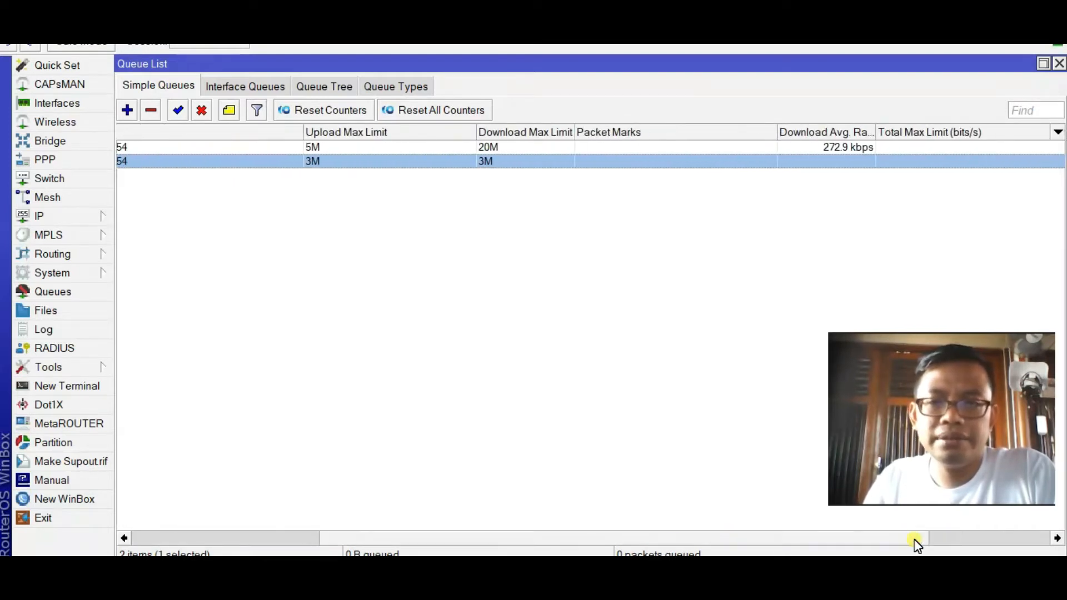
drag(686, 539, 495, 534)
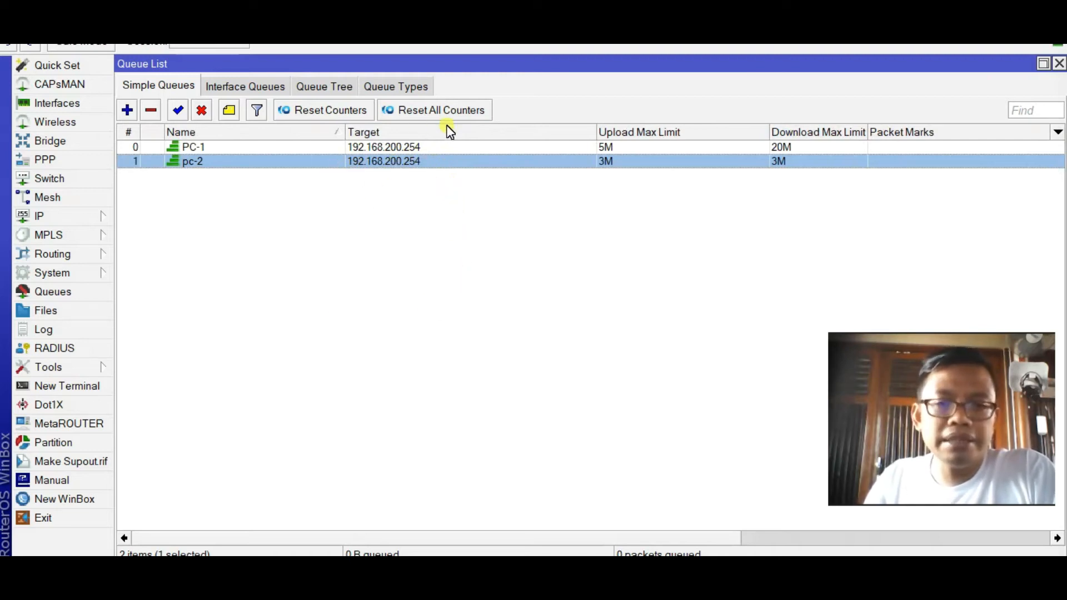
Step: Set the PC-1 queue's target to 192.168.200.250 and save the queue
click(404, 145)
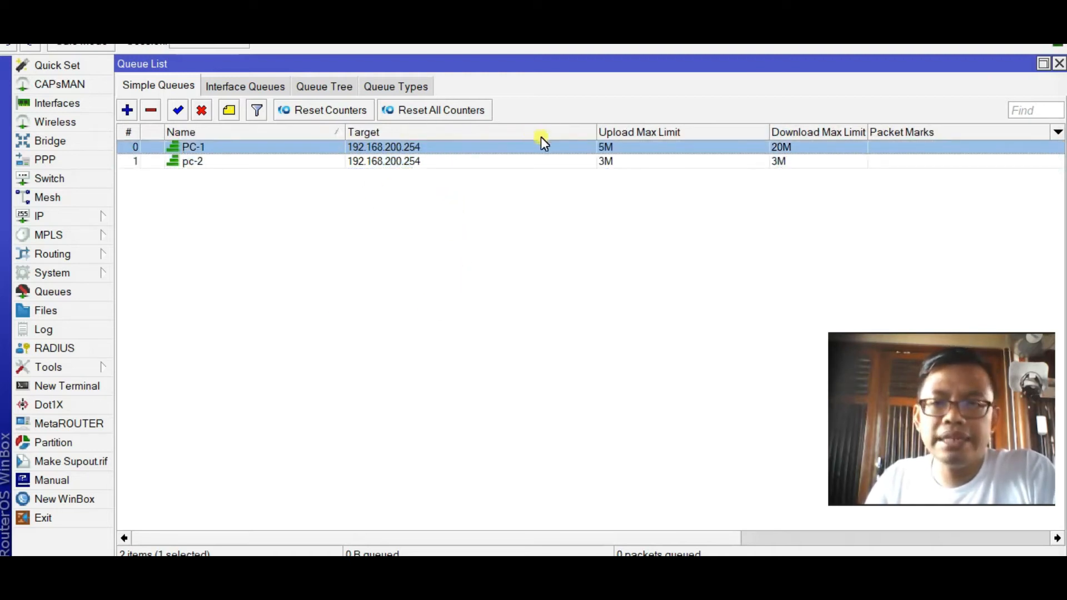
double_click(408, 147)
click(340, 255)
key(BackSpace)
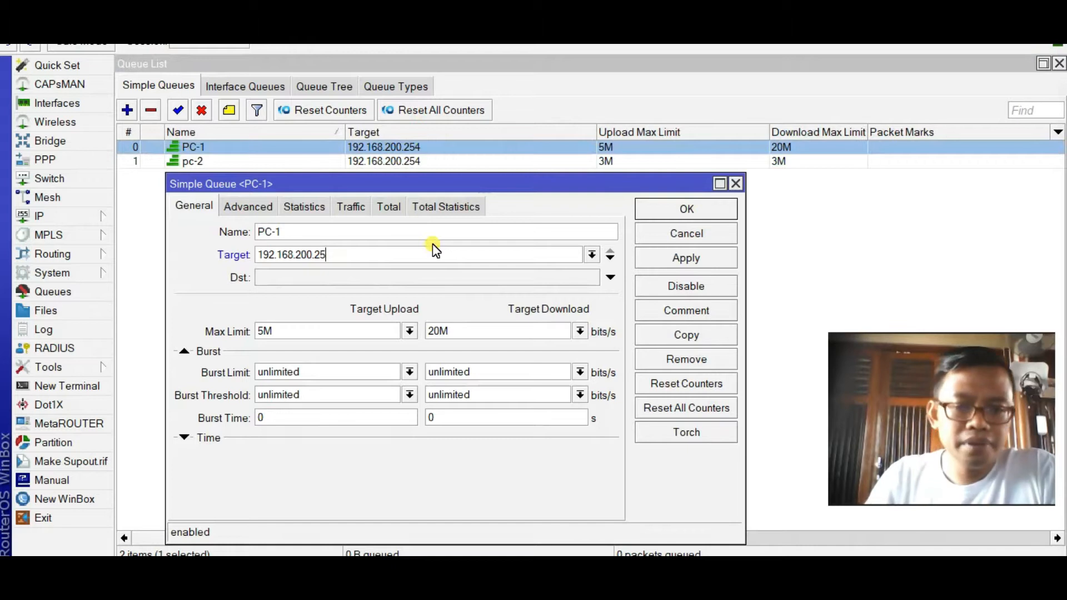
text(0)
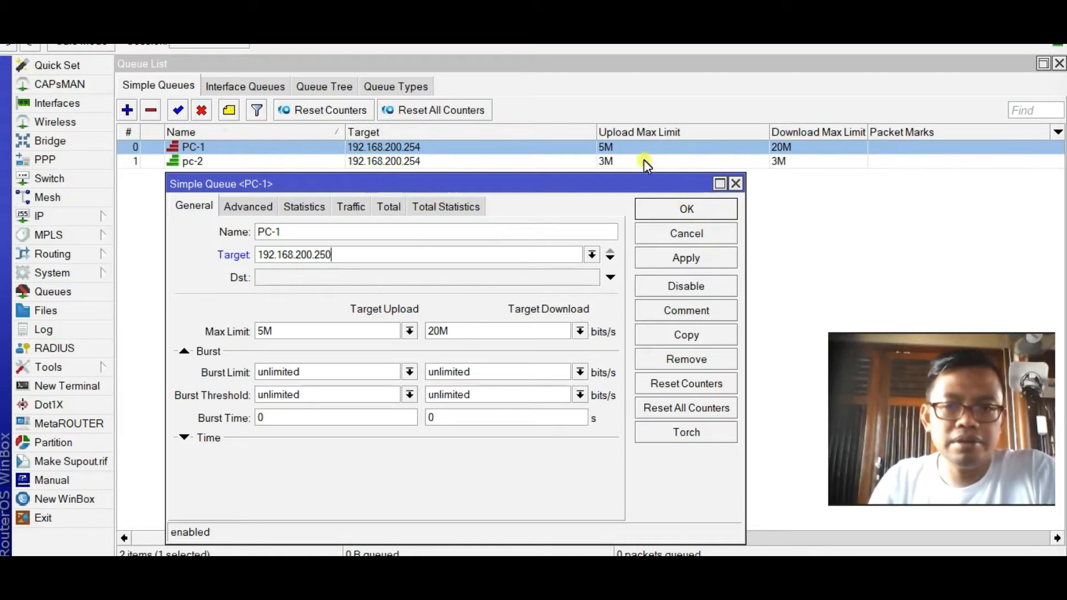
click(686, 209)
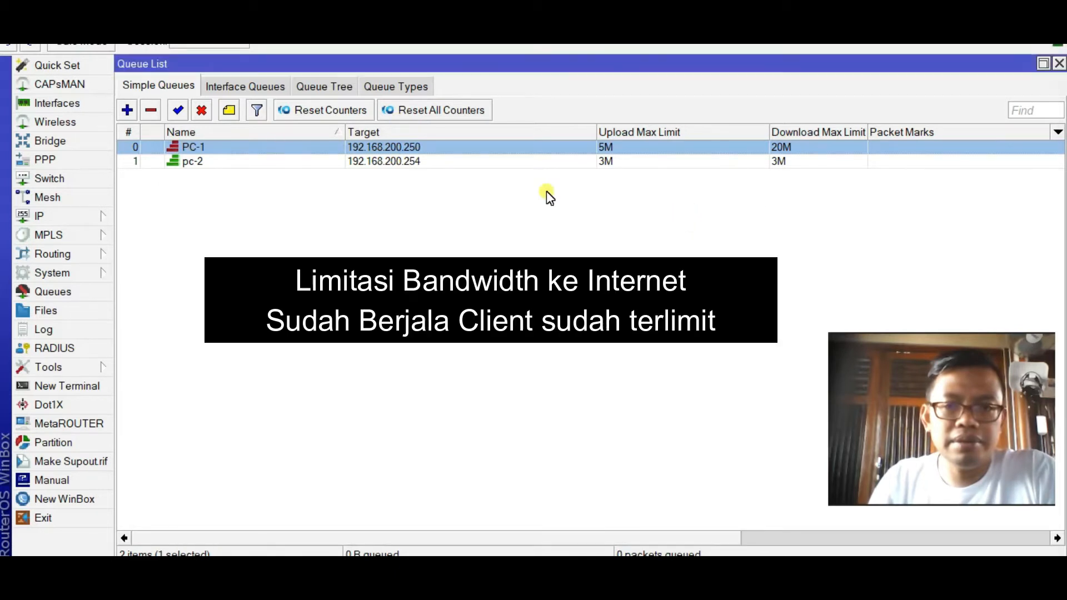
Step: Compare the two queues' targets and widen the Download Avg. Rate column to check pc-2's traffic
click(406, 161)
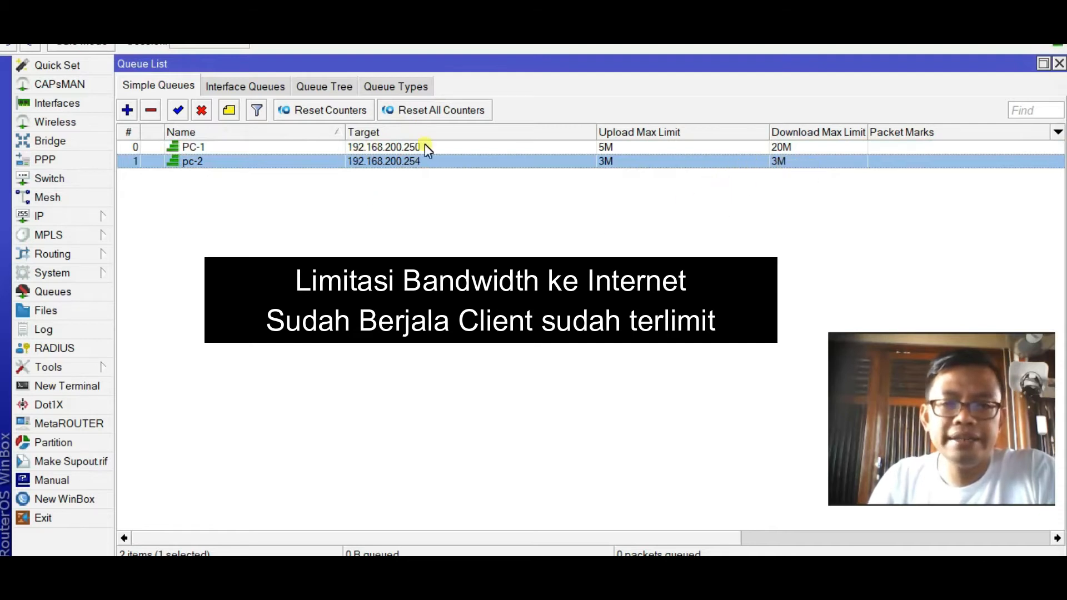
click(404, 147)
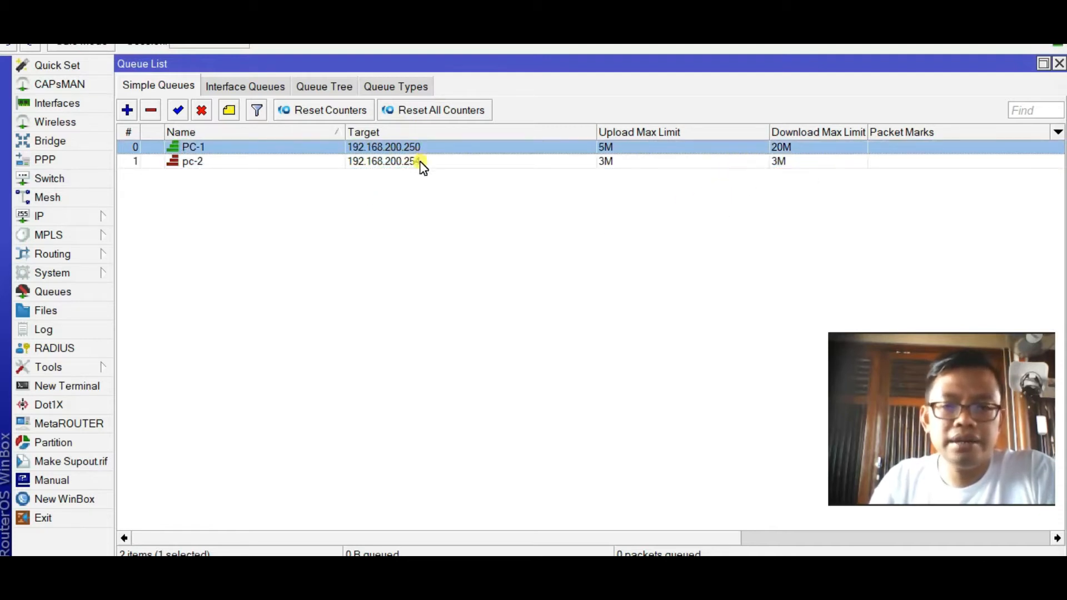
click(415, 161)
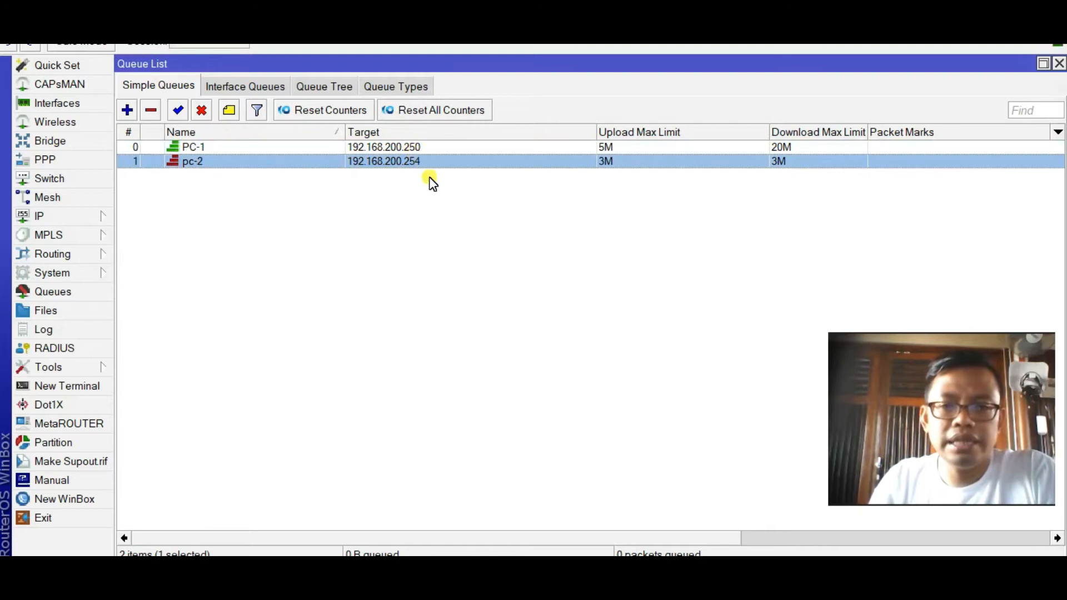
drag(575, 542, 889, 550)
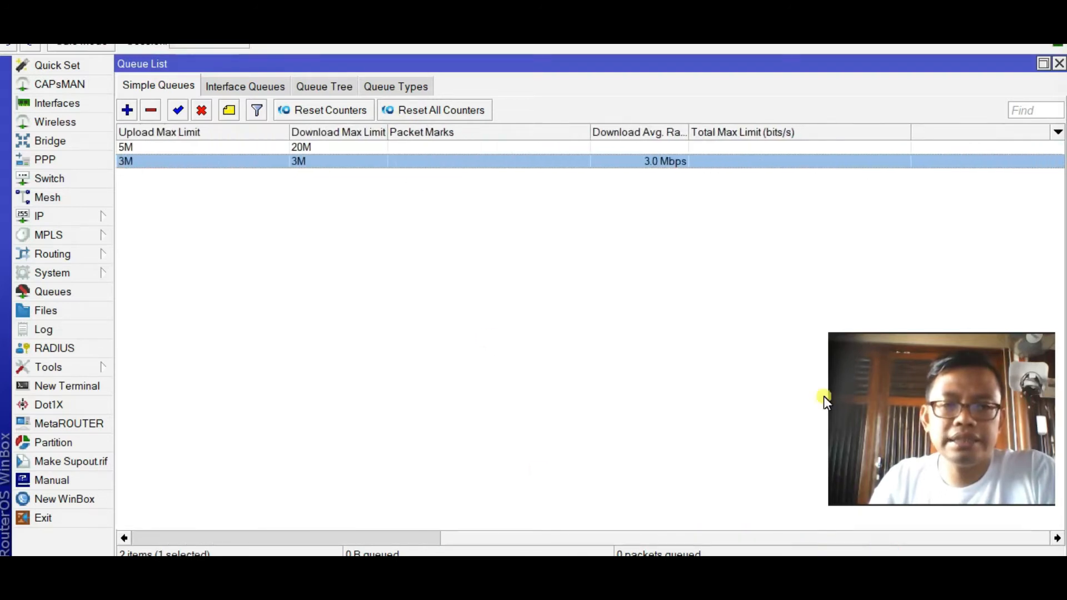
drag(691, 132, 752, 131)
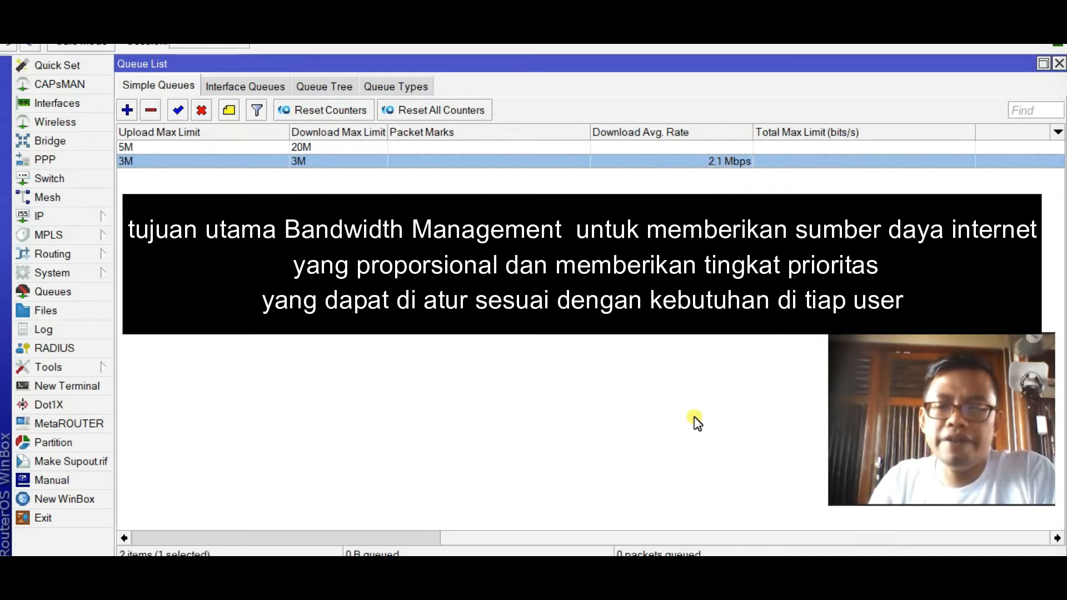
click(710, 539)
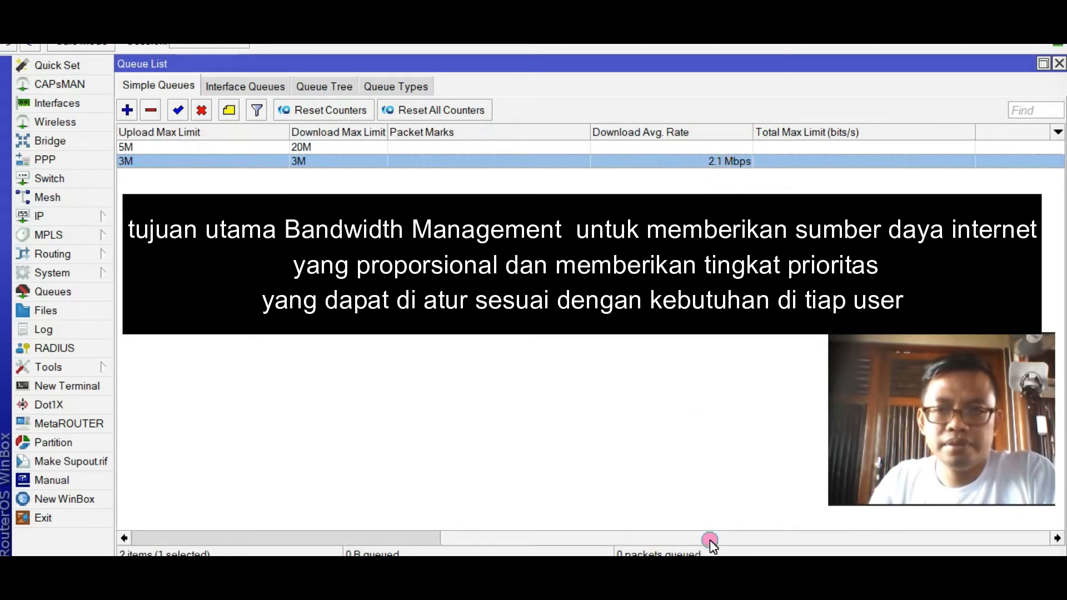
drag(705, 542, 396, 540)
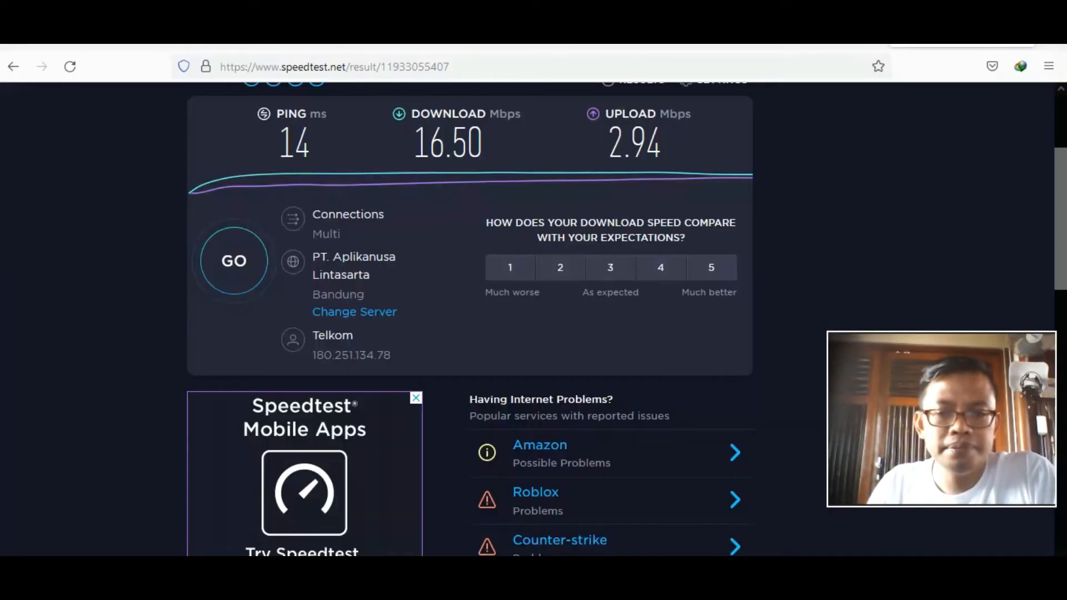
Step: Examine the speed test in Firefox and switch to WinBox to check pc-2's download average rate
scroll(621, 361, up, 2)
scroll(622, 361, up, 1)
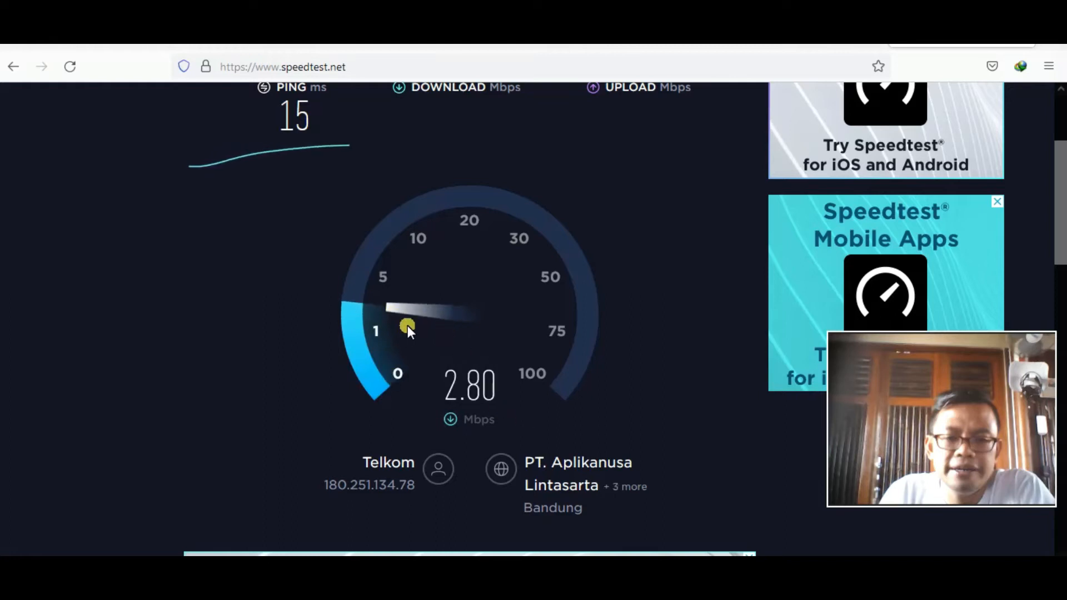
mouse_move(593, 562)
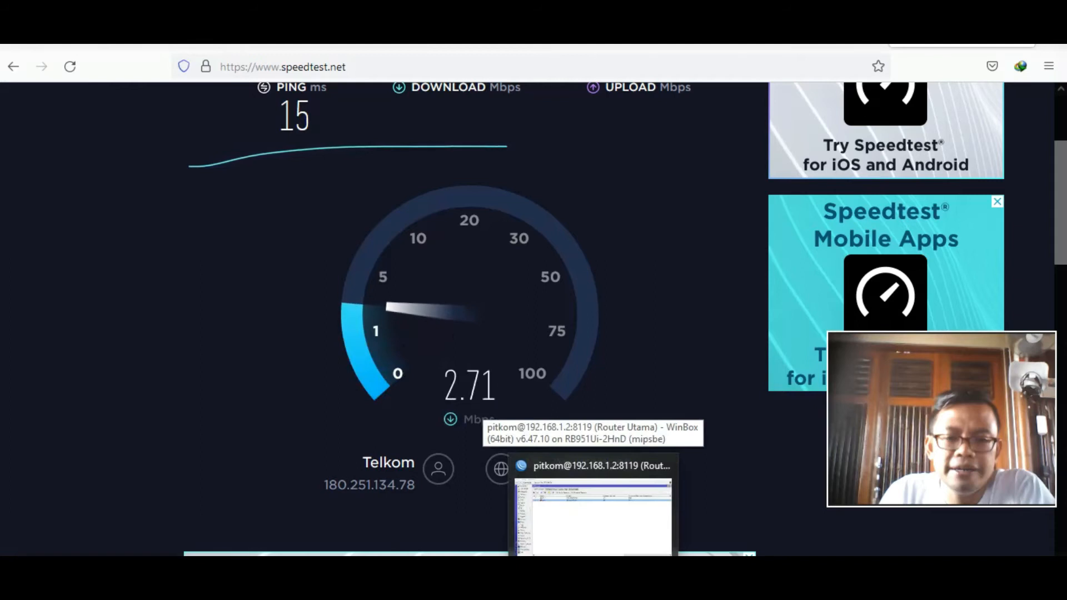
click(593, 516)
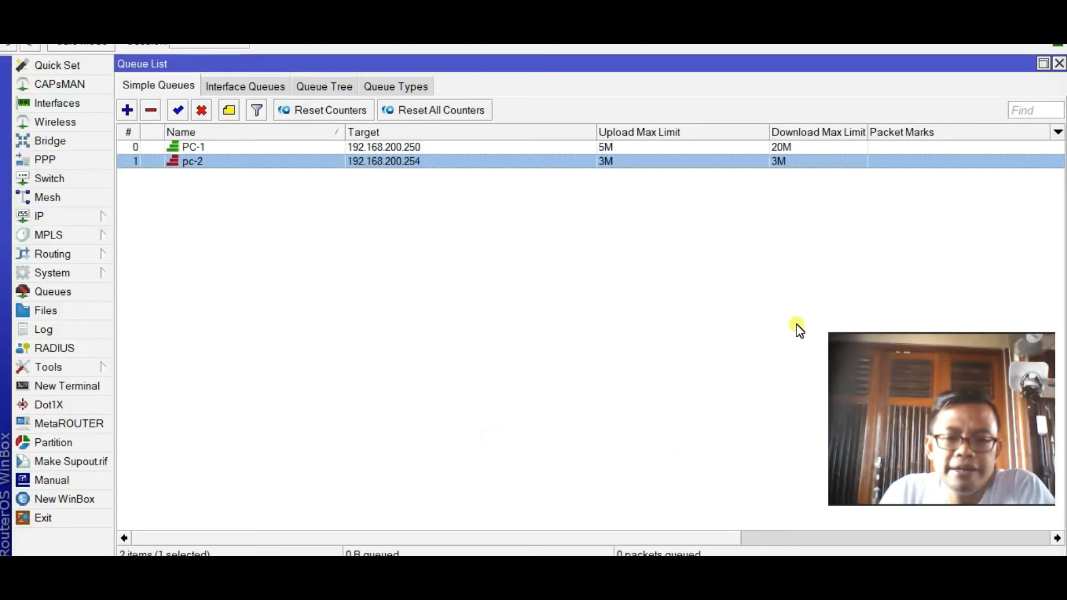
drag(659, 545, 948, 537)
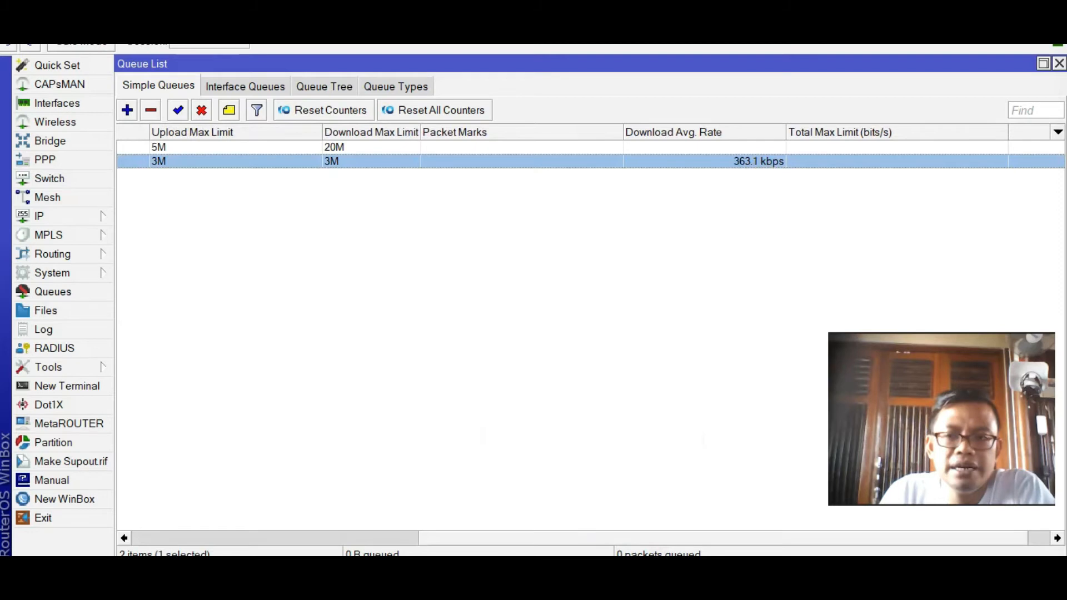
Step: Review the PDF page on queue methods and the Speedtest result, and return to the queue list in WinBox
key(alt+Tab)
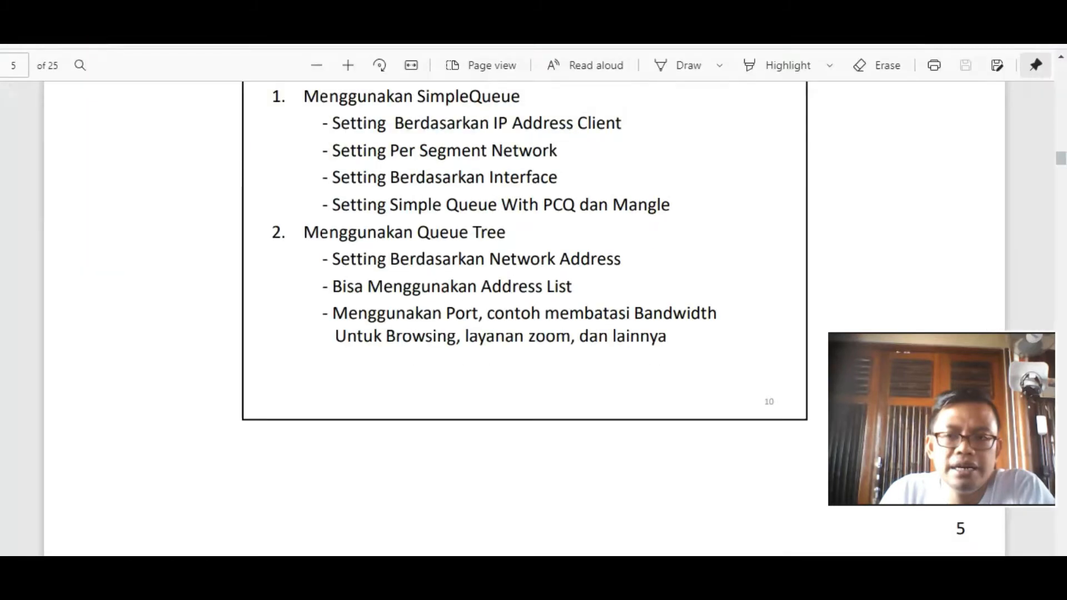
key(alt+Tab)
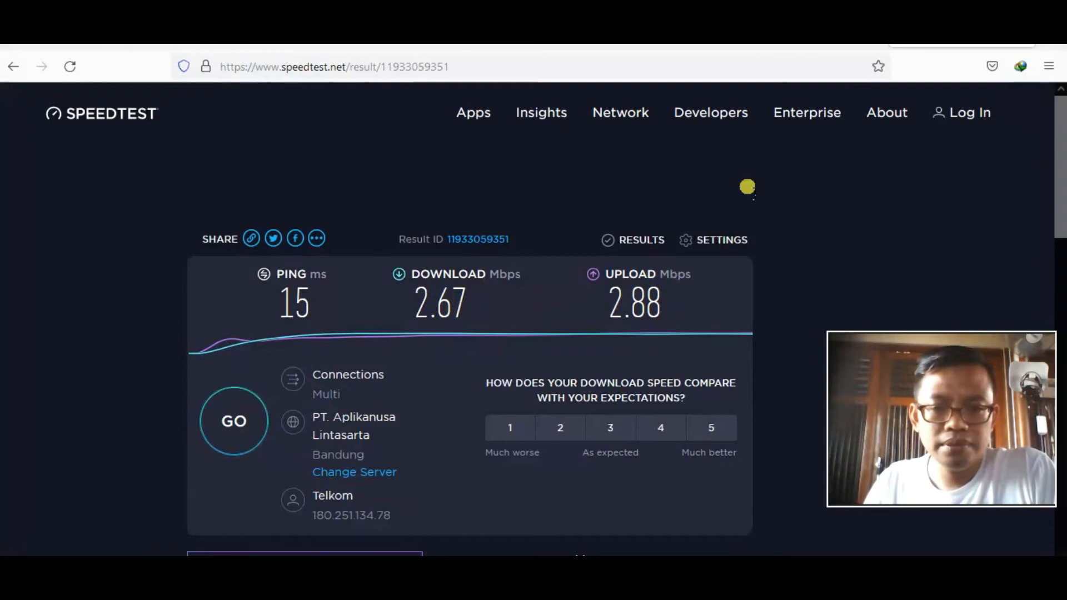
key(alt+Tab)
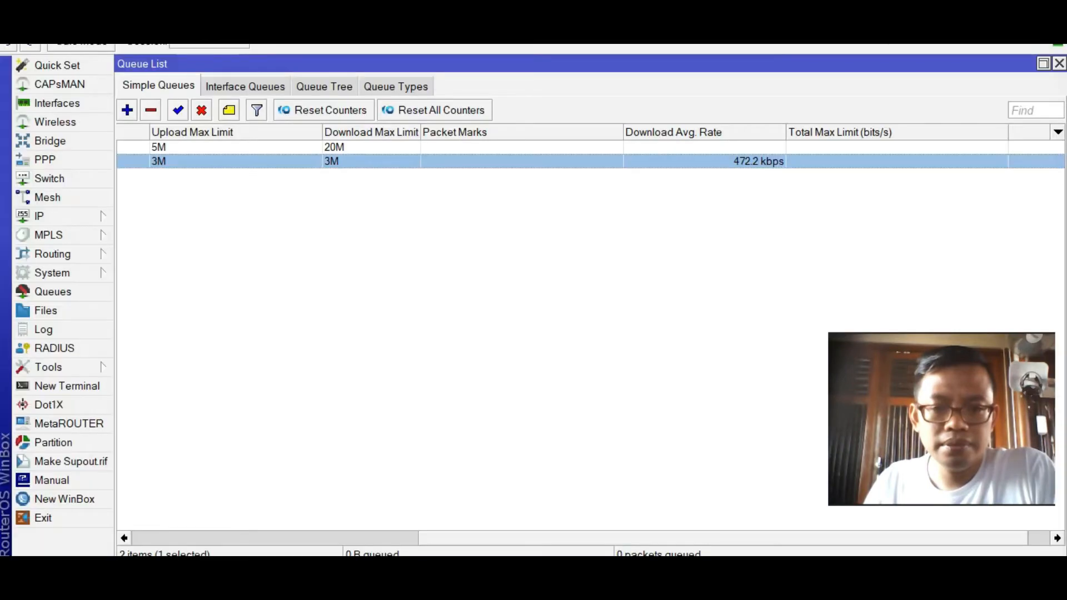
drag(550, 542, 279, 534)
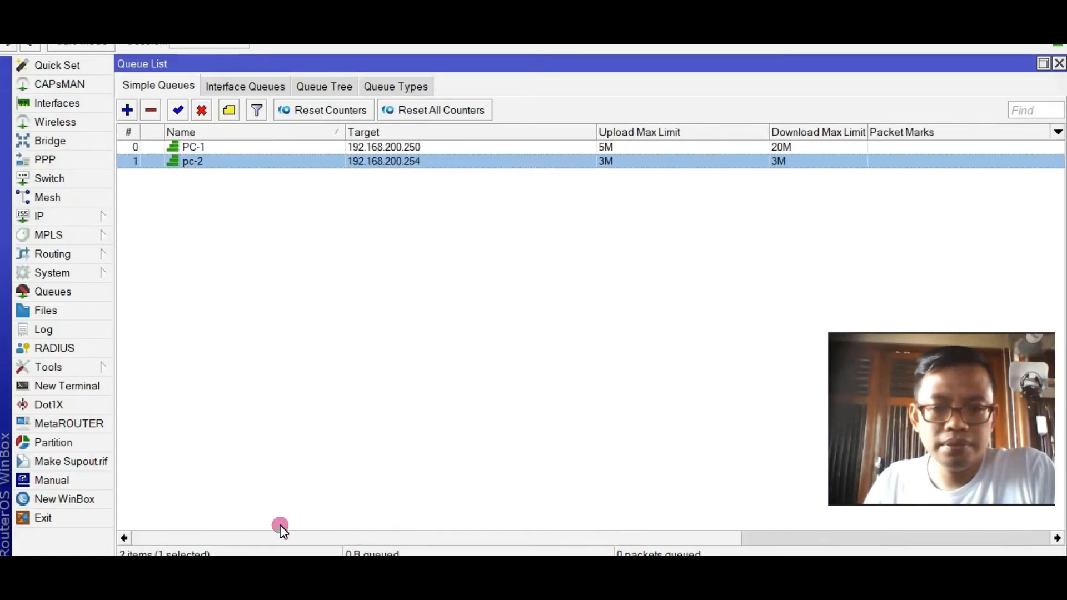
Step: Open the PC-1 simple queue and examine its target address
double_click(229, 148)
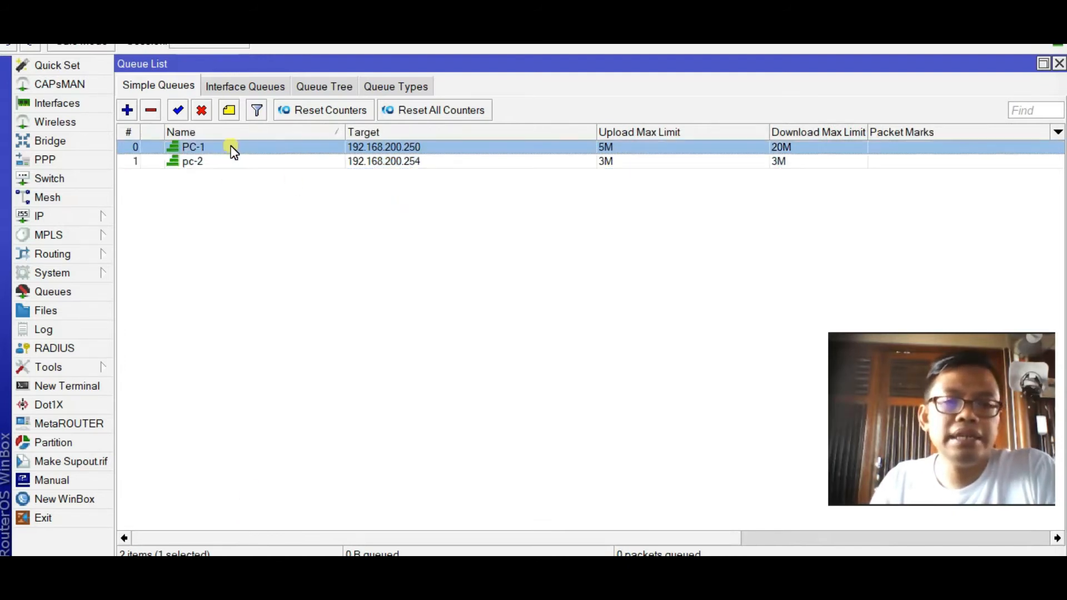
drag(366, 261, 217, 265)
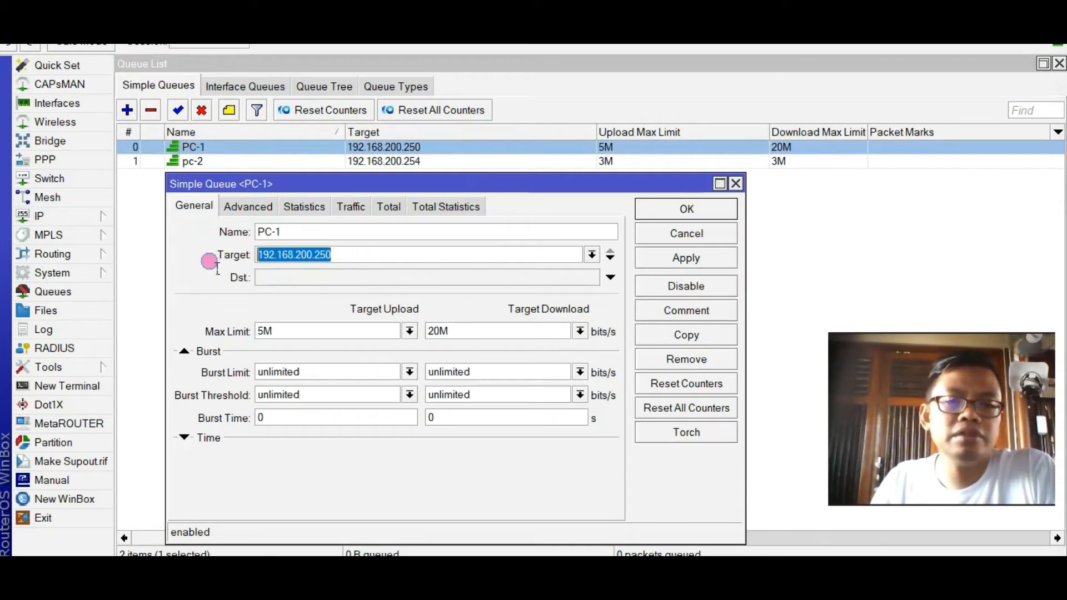
click(366, 257)
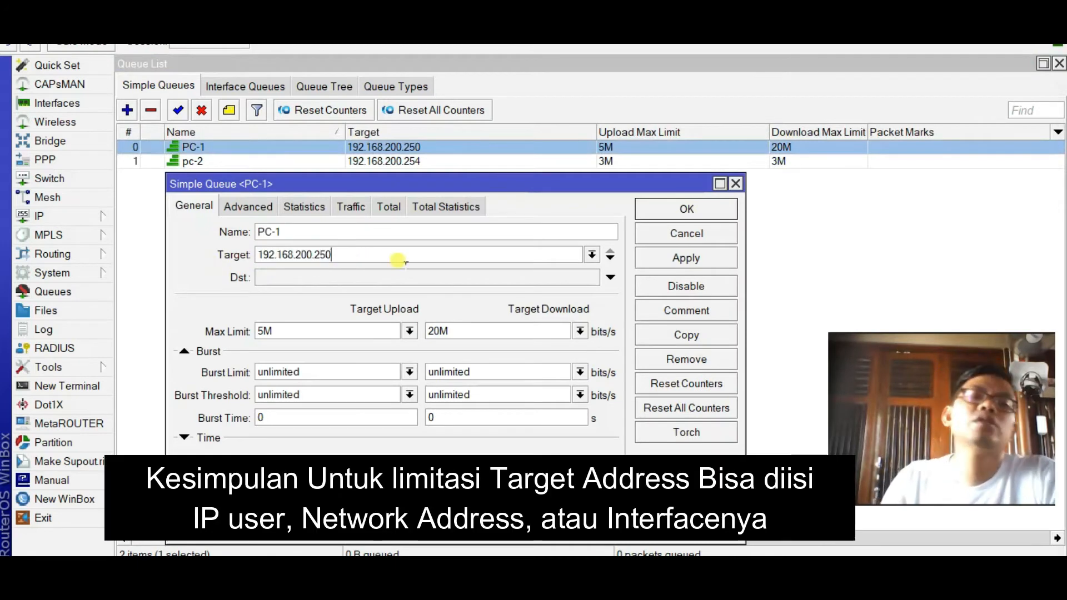
drag(369, 257, 241, 253)
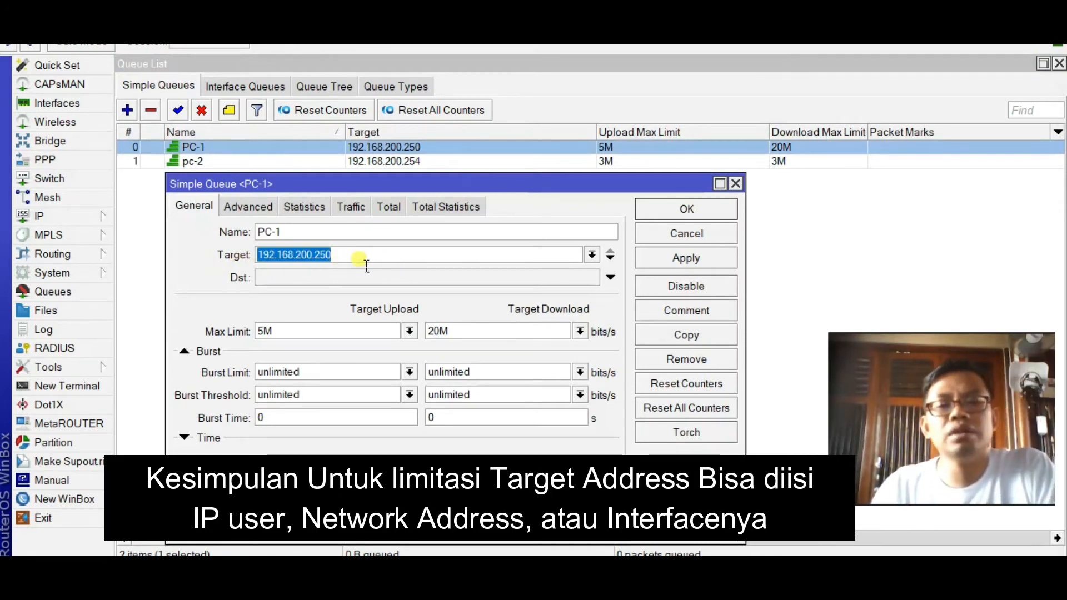
click(389, 261)
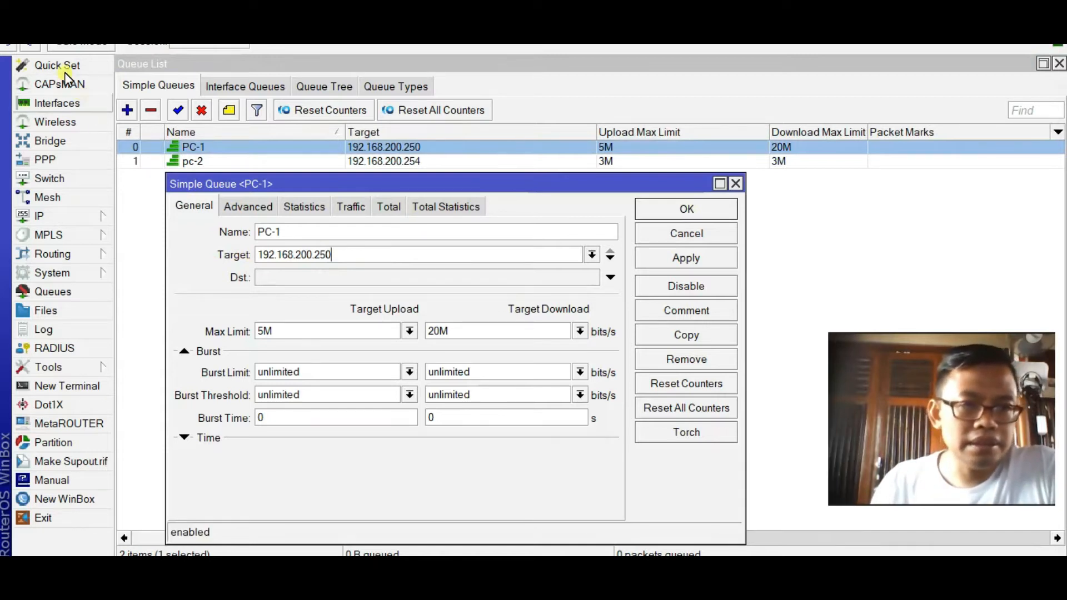
Step: Zoom in the WinBox interface to enlarge the queue list and the PC-1 queue's settings
click(15, 25)
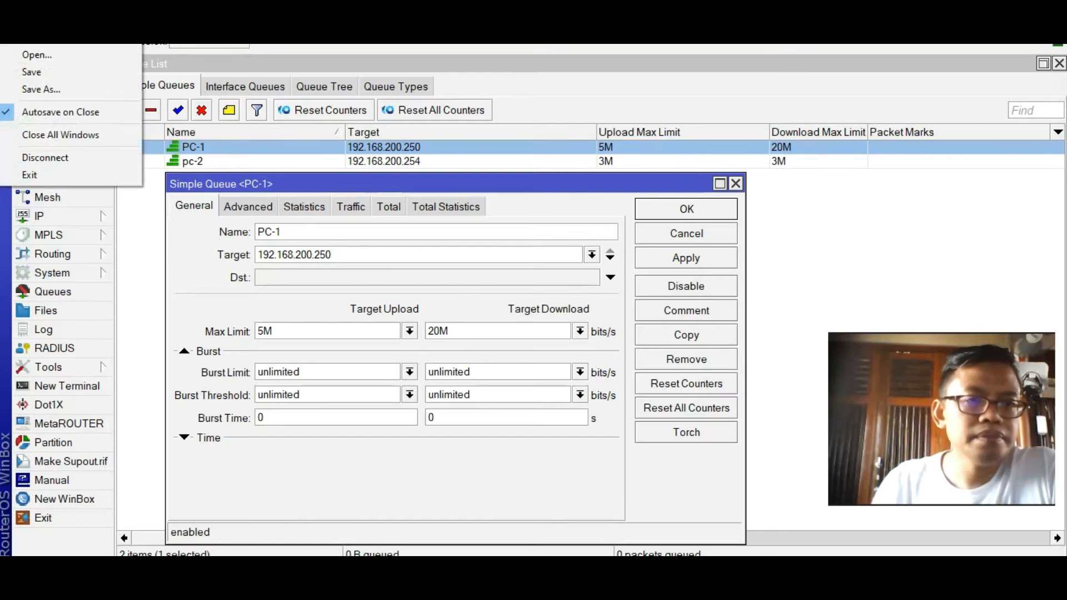
mouse_move(58, 25)
click(92, 95)
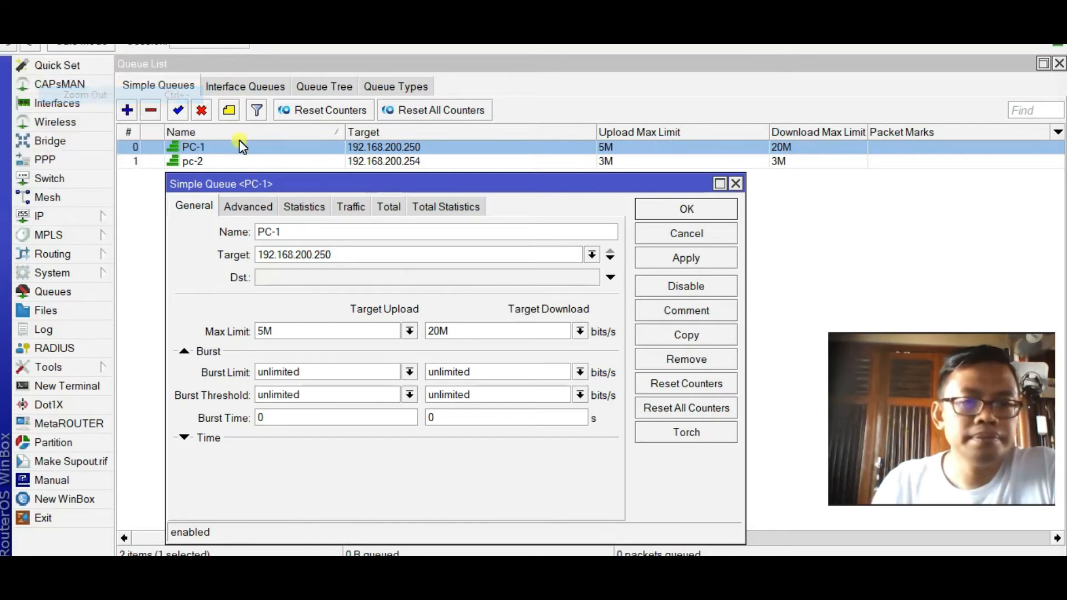
click(53, 33)
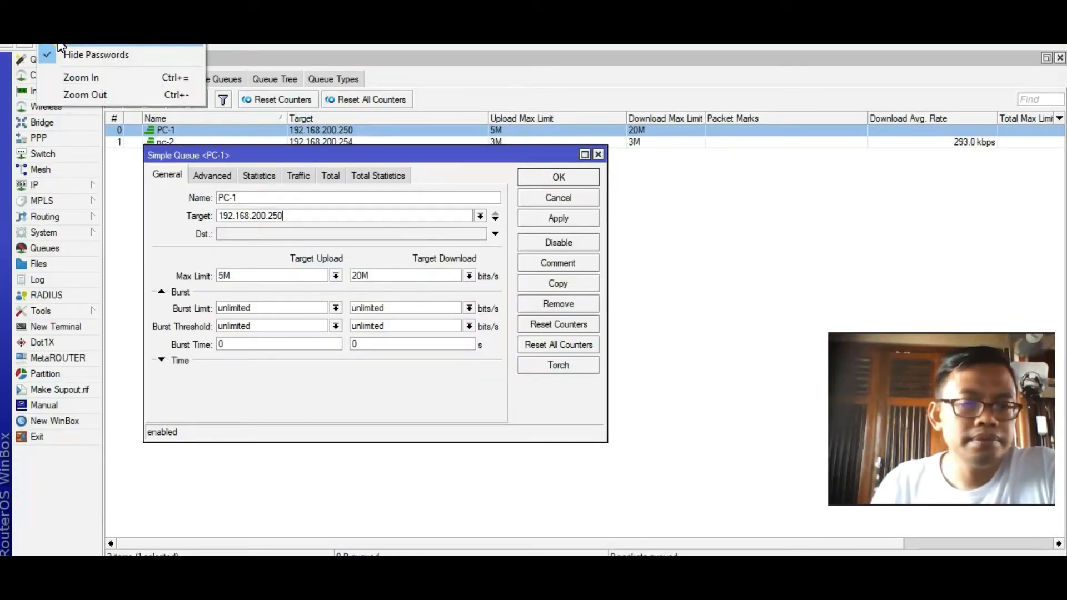
click(88, 74)
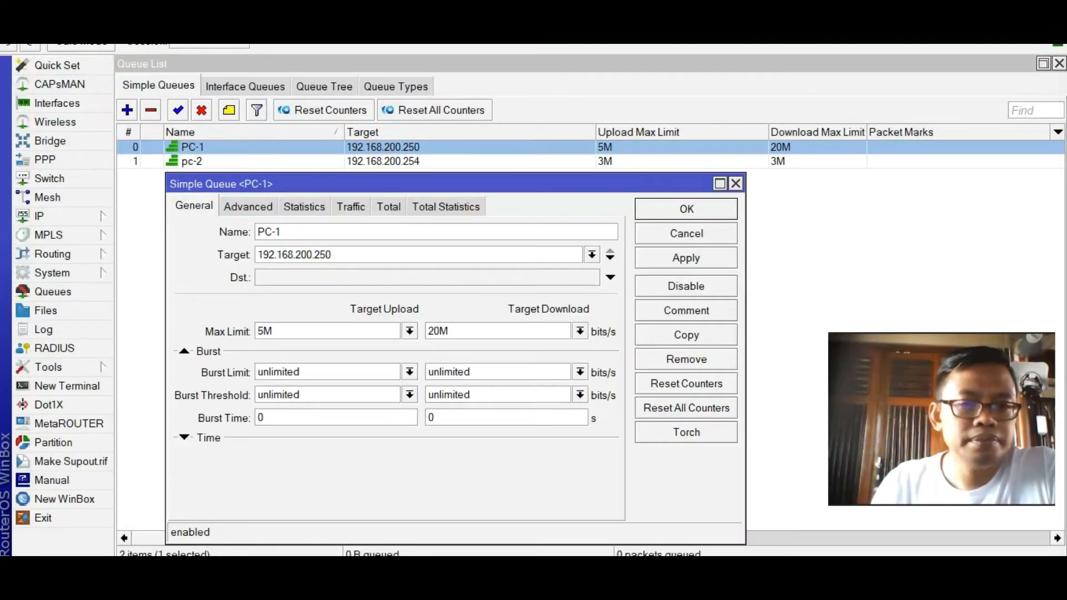
click(53, 34)
click(94, 76)
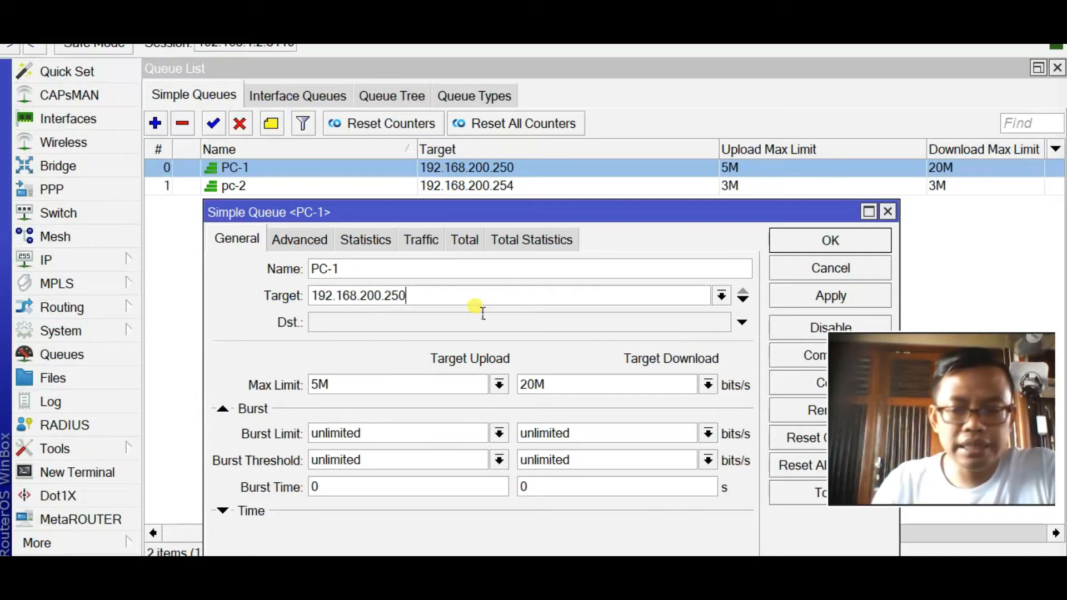
Step: Try the network address 192.168.200.0/24 as the PC-1 queue's target, then discard the change
key(BackSpace)
text(0)
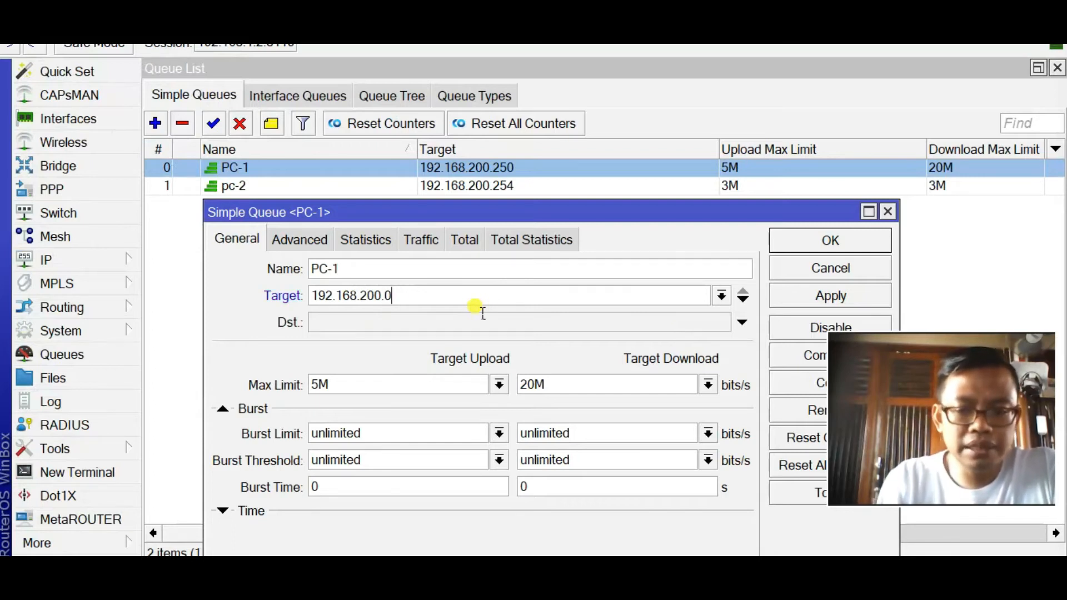
text(/24)
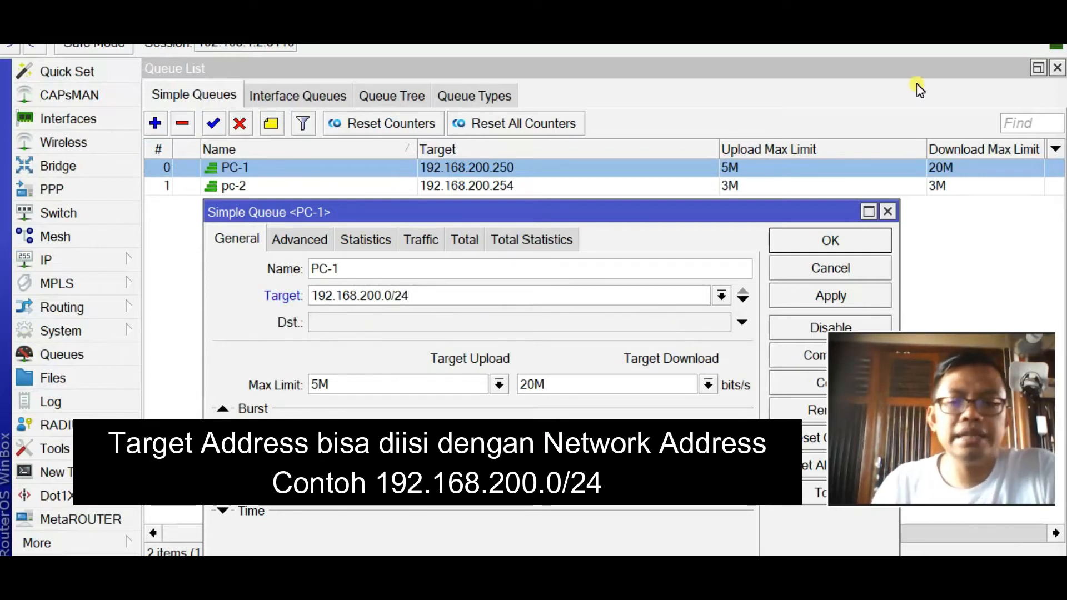
click(421, 296)
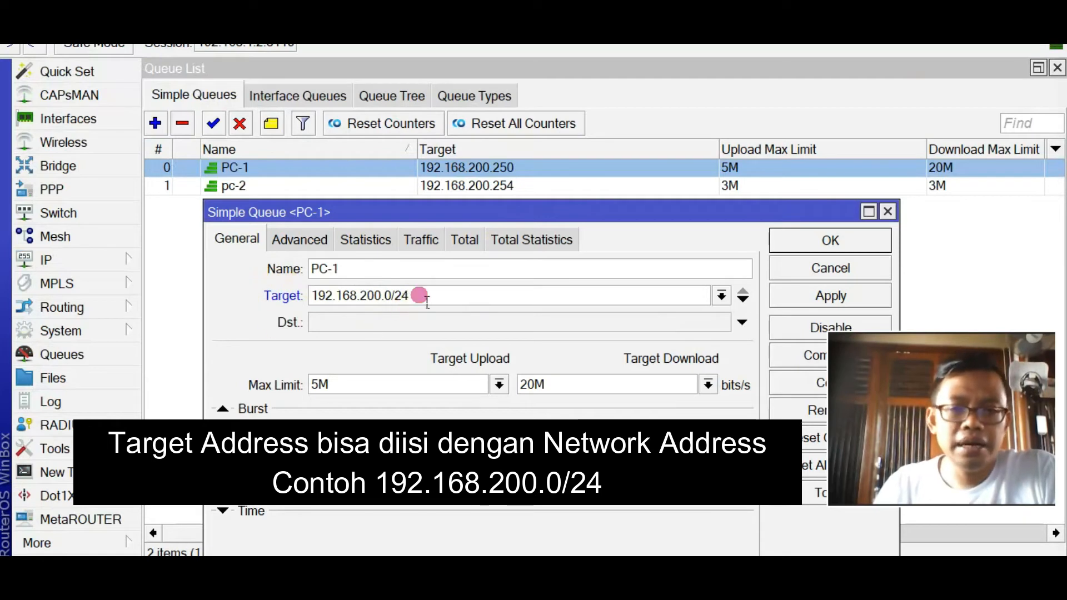
drag(428, 300, 294, 294)
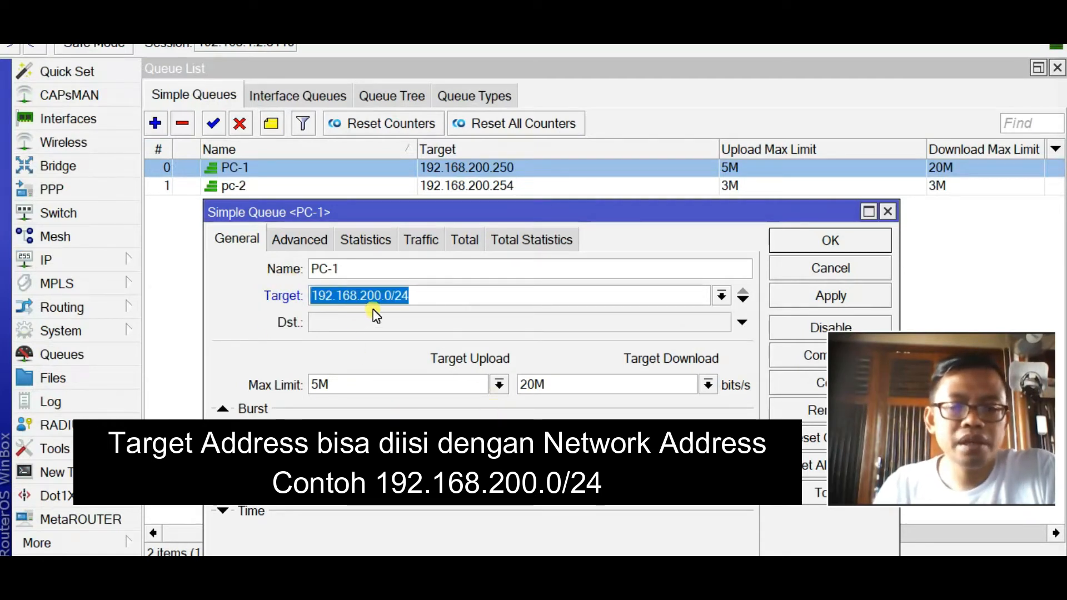
click(421, 300)
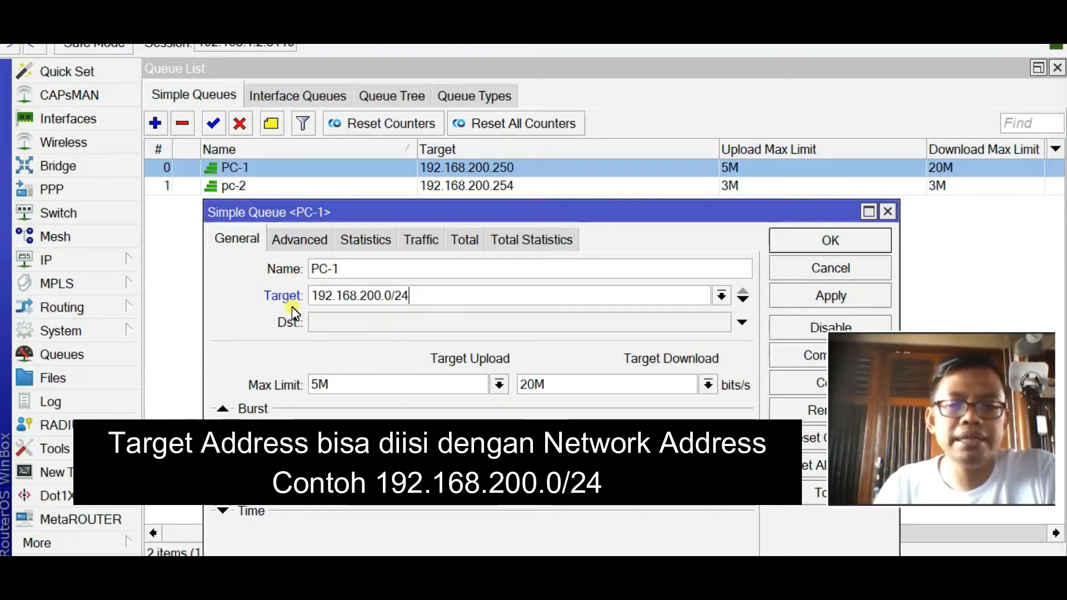
drag(380, 220, 383, 168)
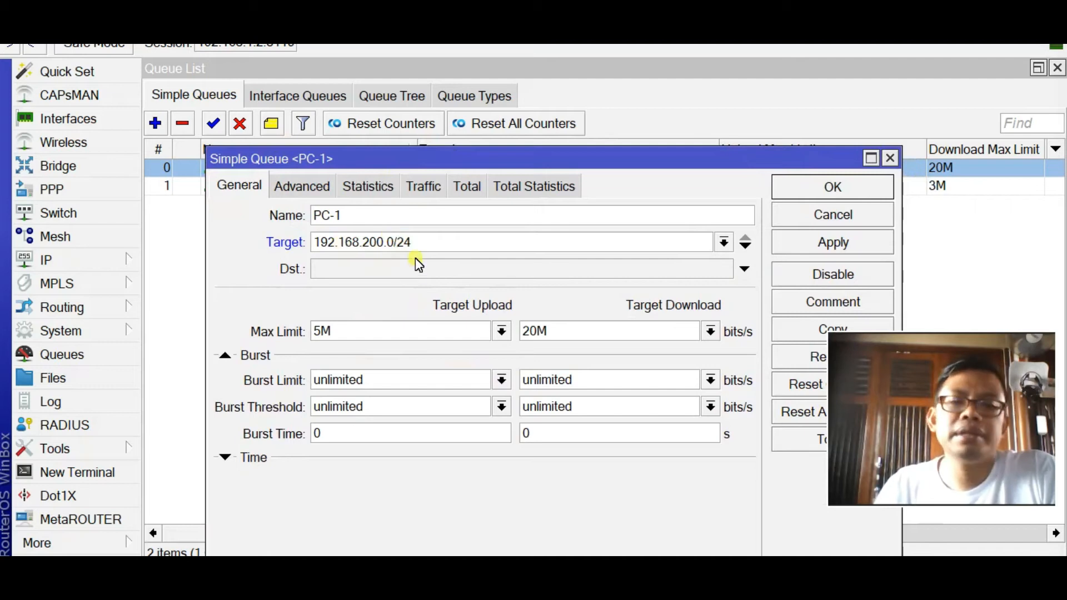
click(834, 216)
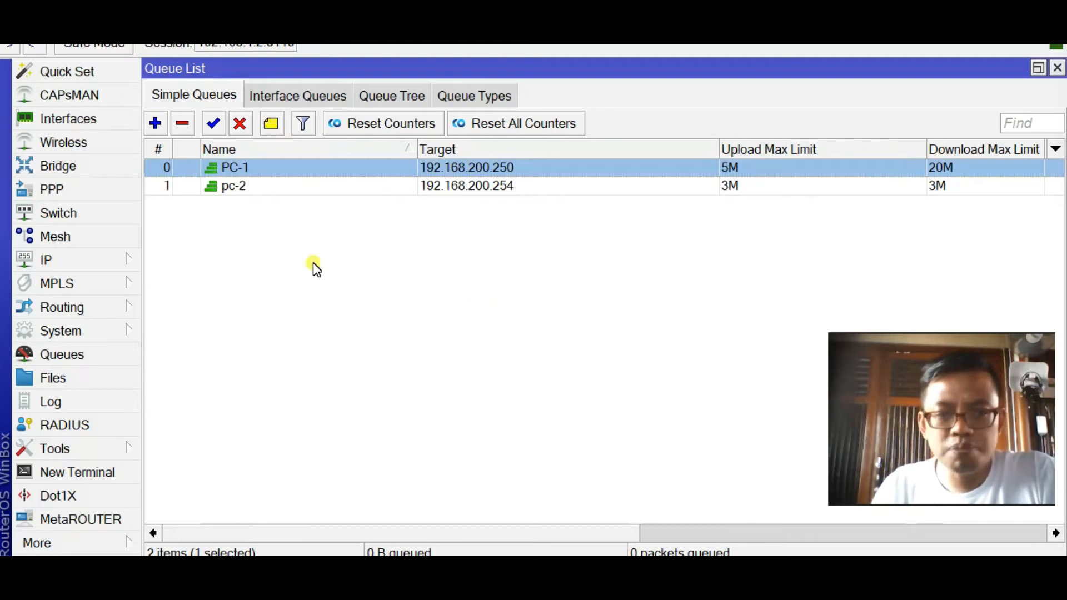
click(245, 192)
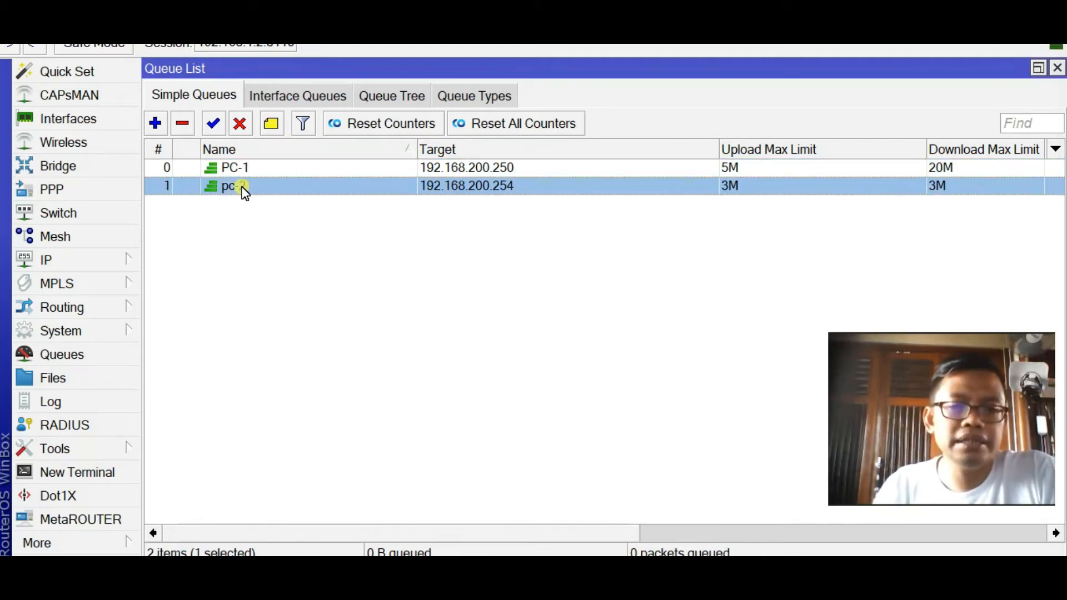
click(251, 167)
click(251, 188)
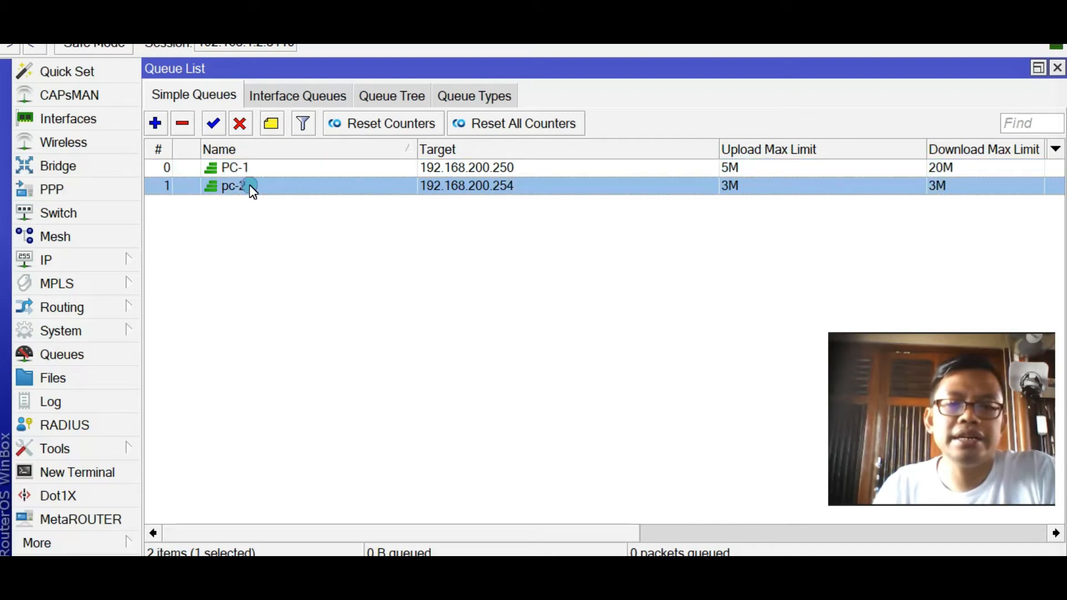
click(230, 167)
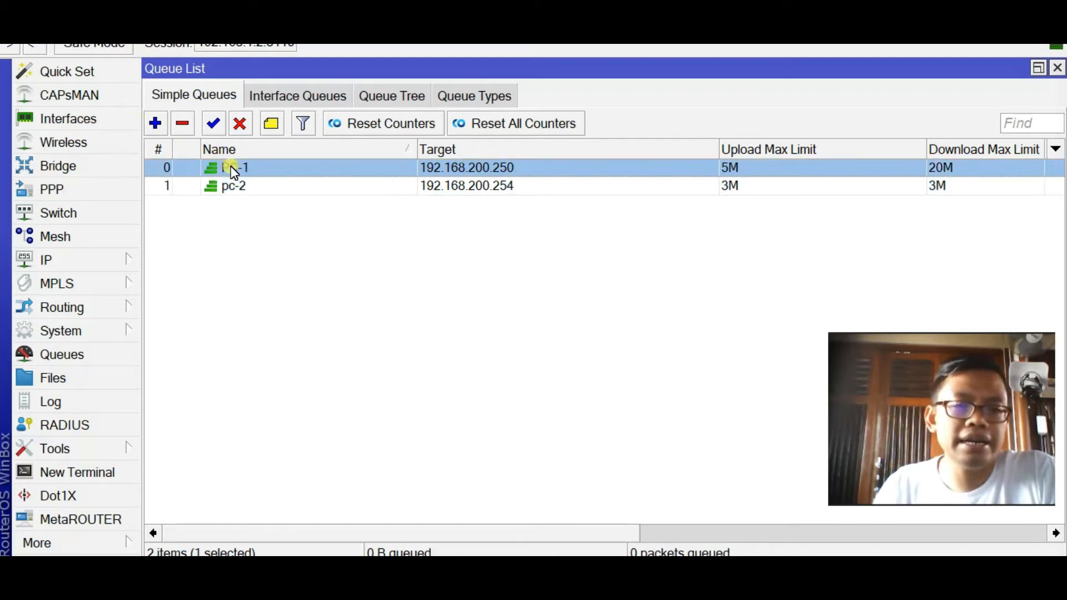
Step: Start a new simple queue named Keuangan with the target network 192.168.200.0/24
click(156, 125)
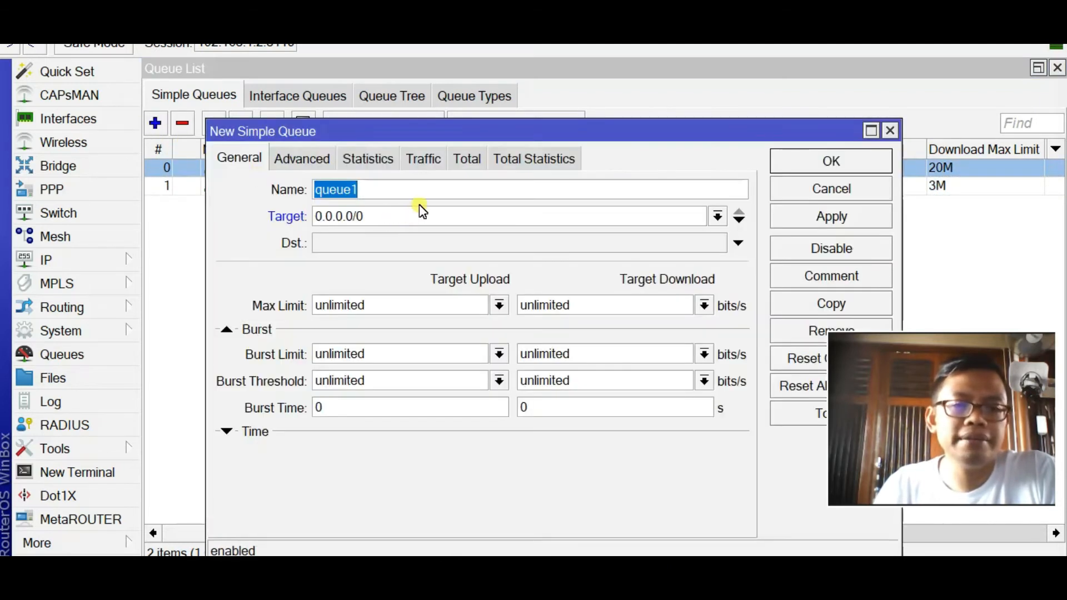
text(kE)
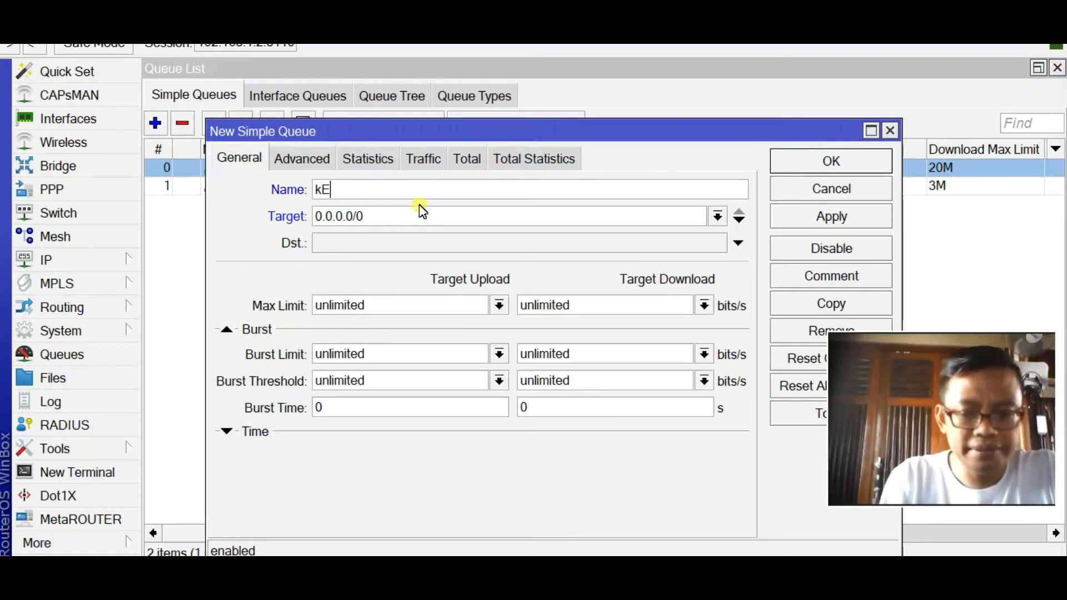
text(uang)
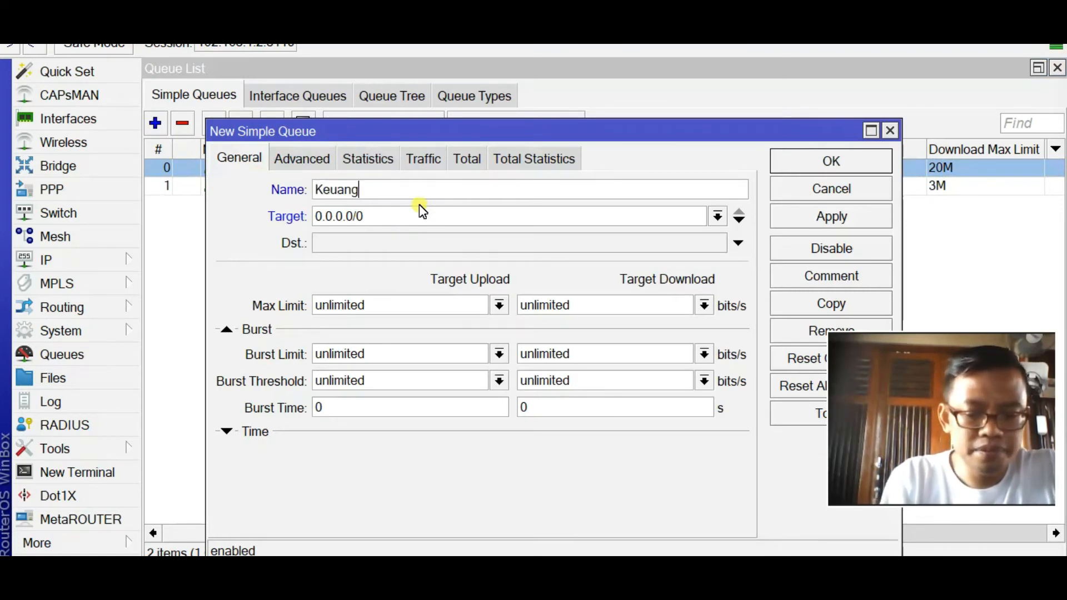
text(an)
key(Tab)
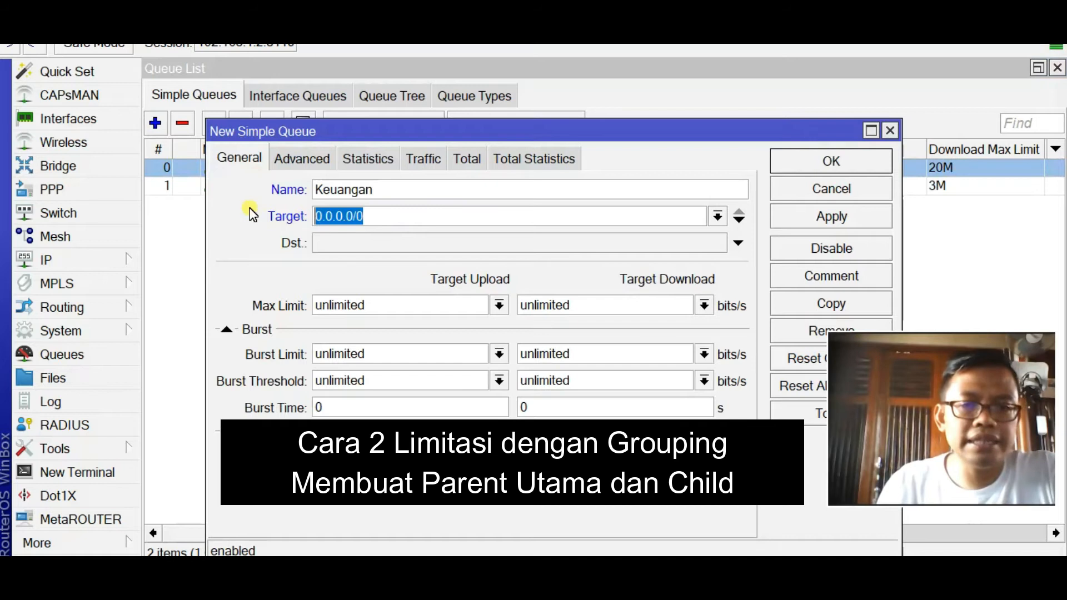
text(192.168.2)
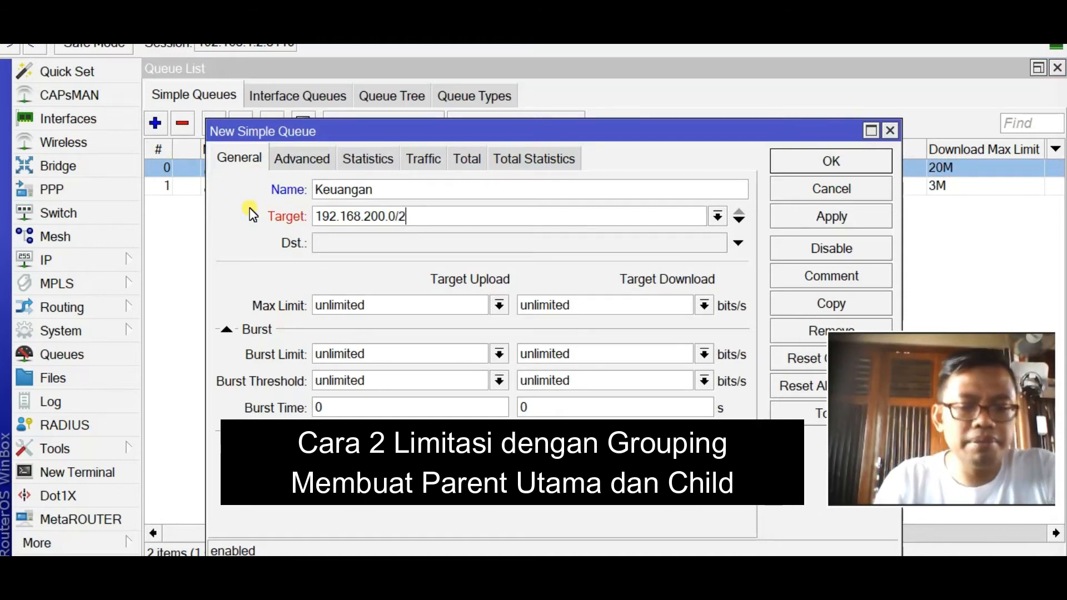
text(4)
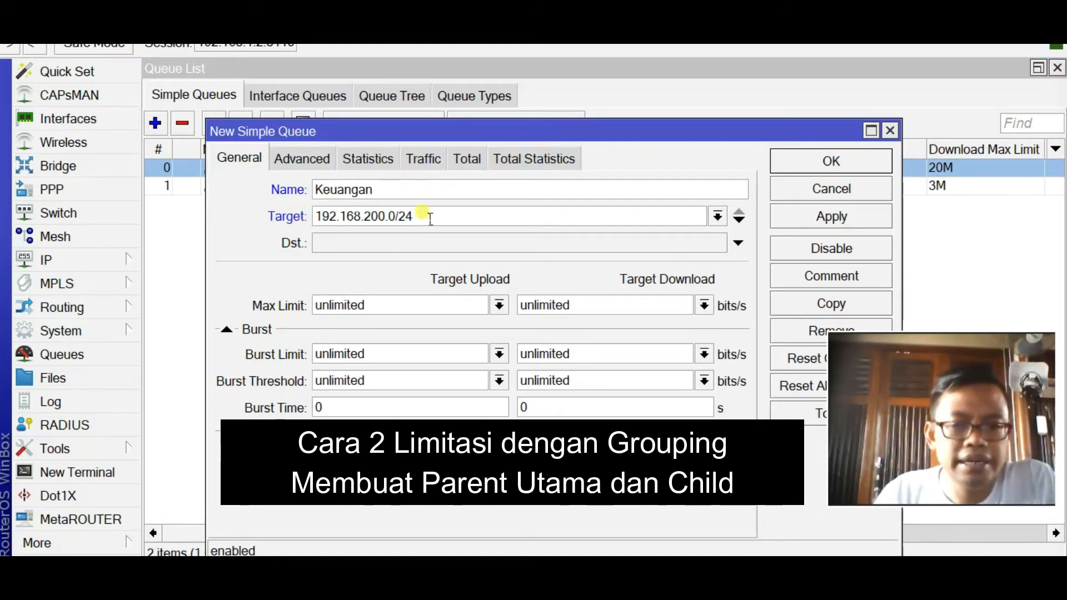
Step: Set the Keuangan queue's max limit to 4M upload and 20M download, and save the queue
double_click(583, 305)
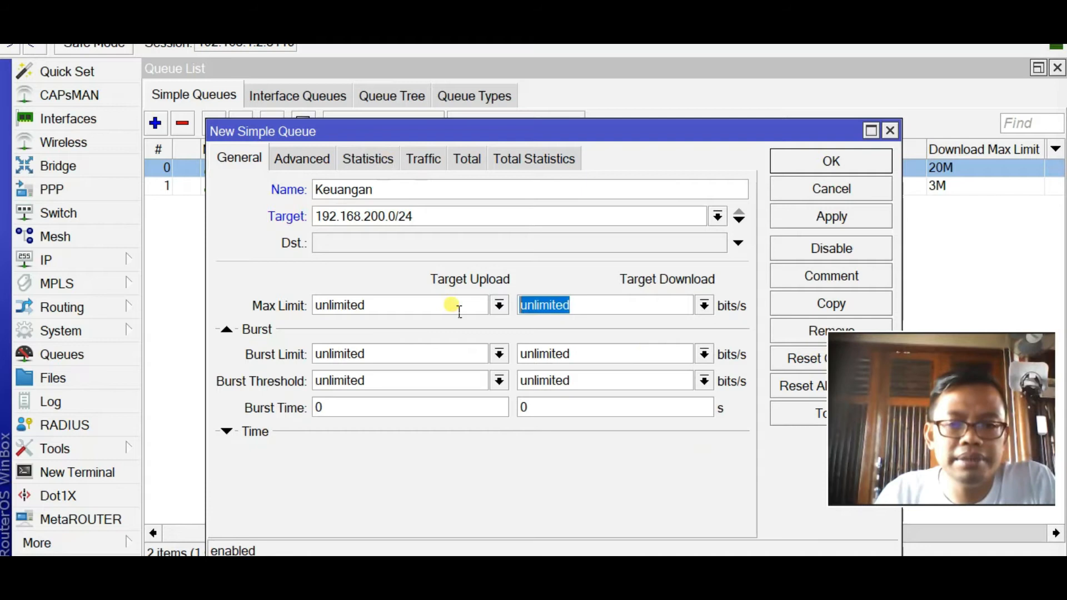
text(20M)
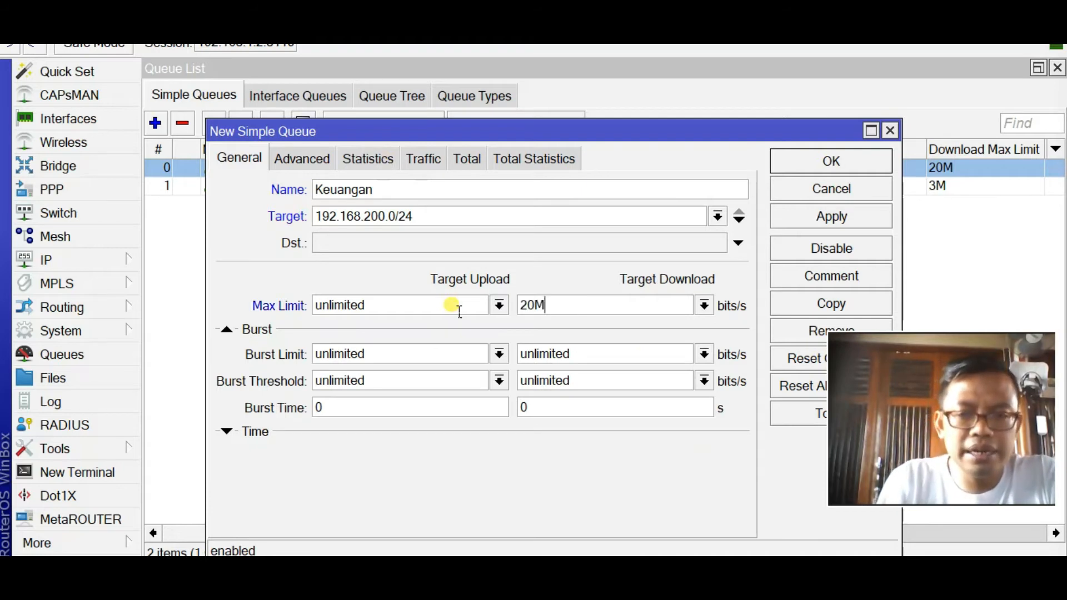
drag(393, 305, 281, 308)
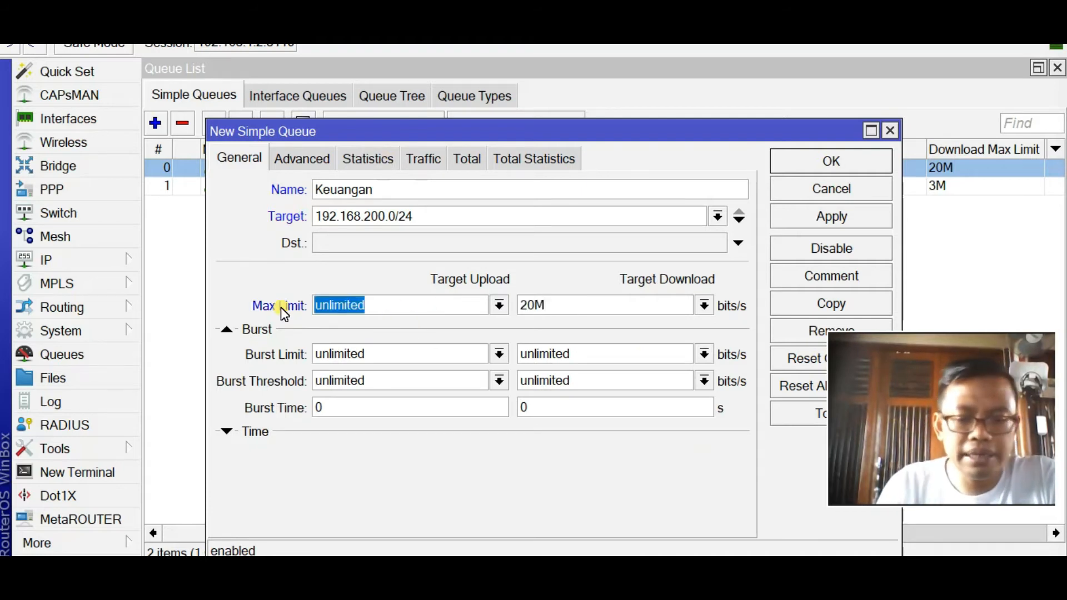
text(4M)
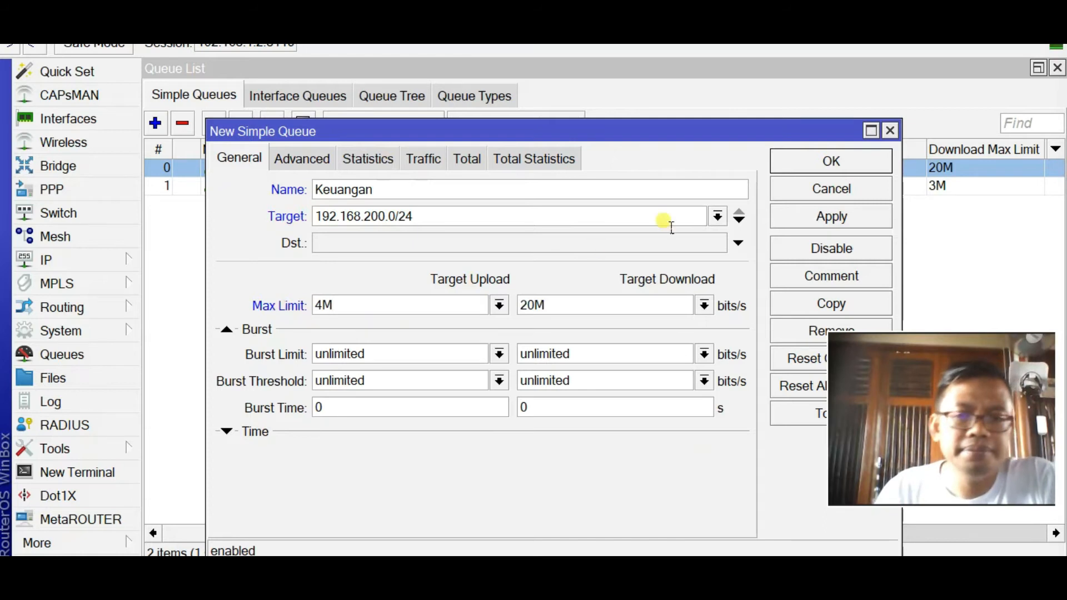
click(846, 221)
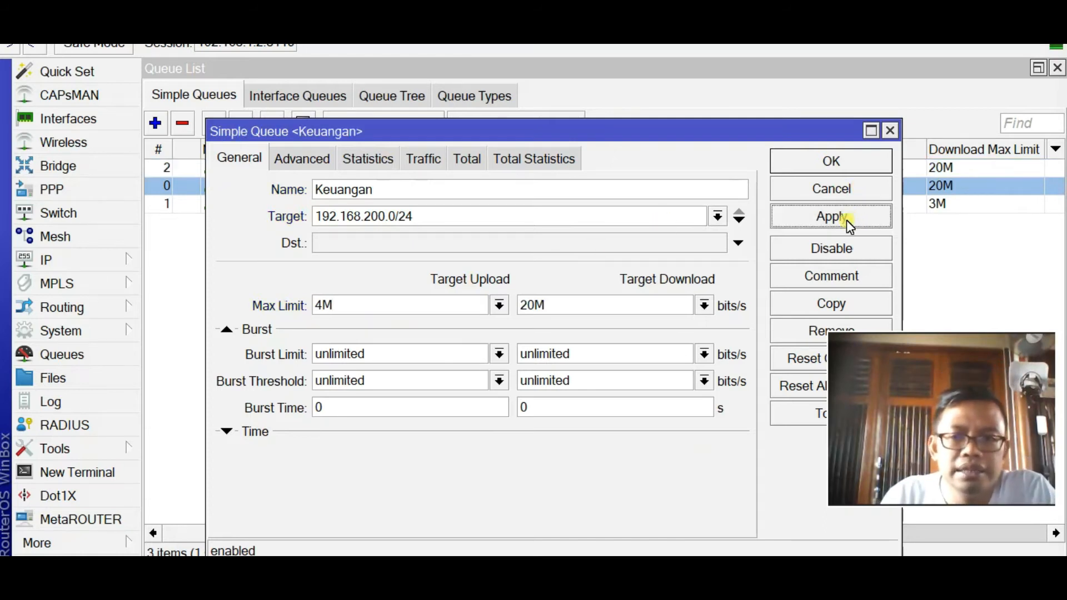
click(846, 162)
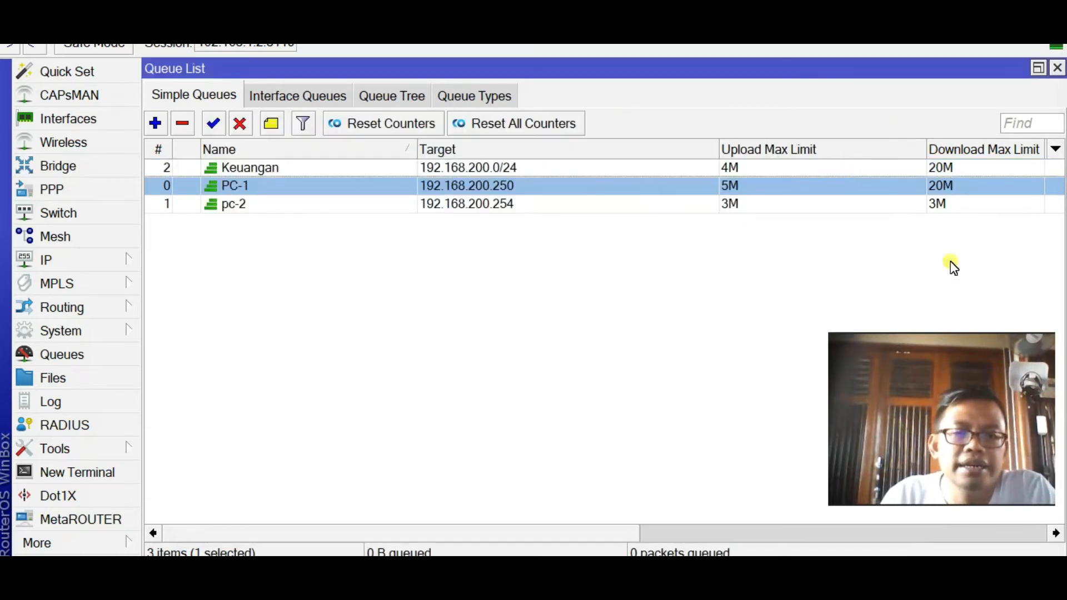
Step: Assign Keuangan as the parent of the PC-1 queue and save the change
click(161, 147)
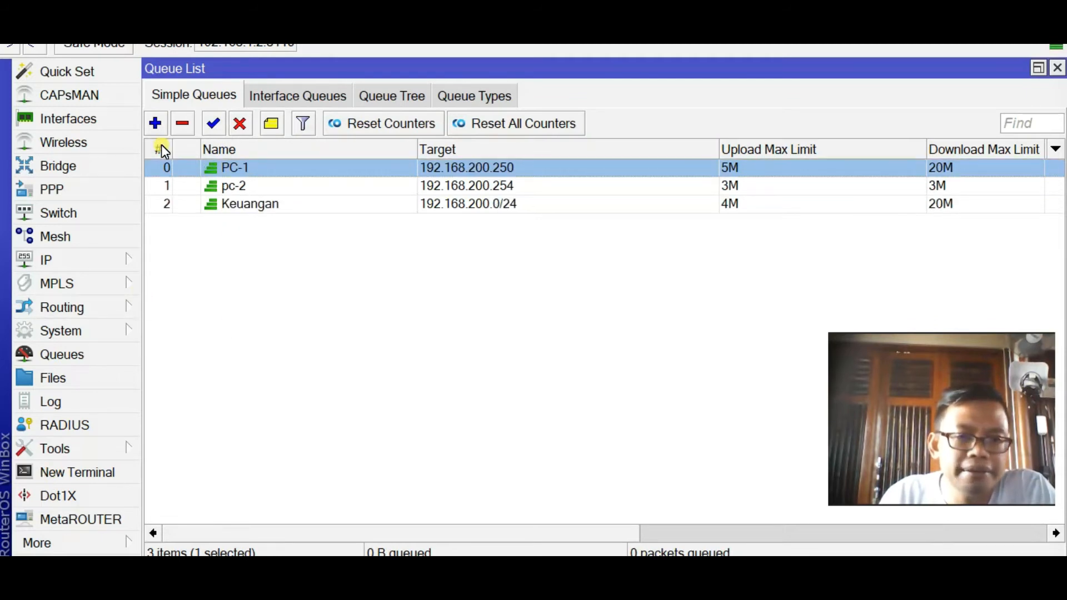
click(162, 148)
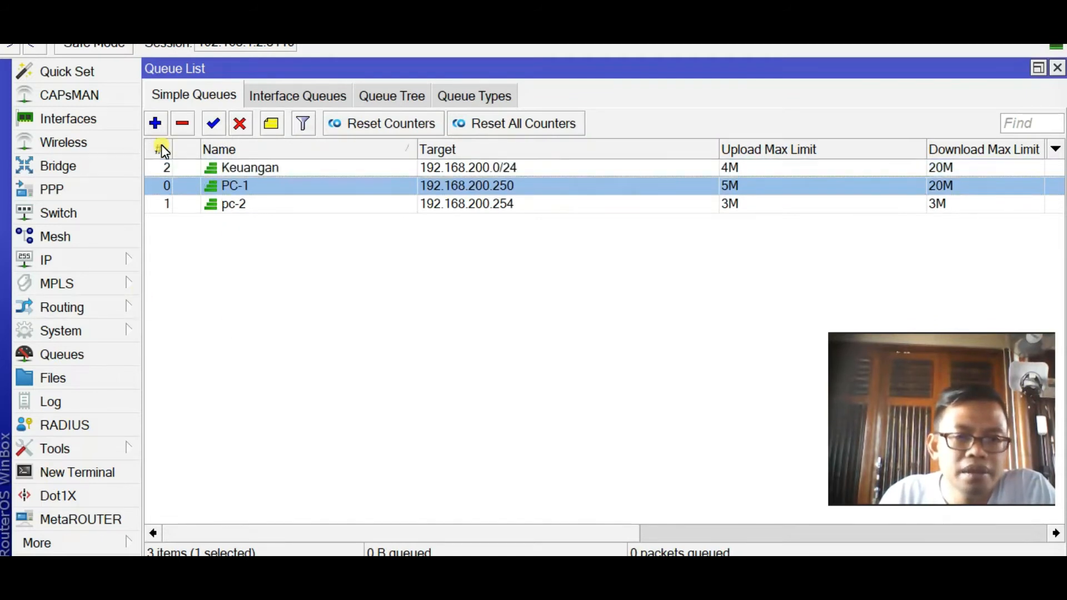
double_click(238, 186)
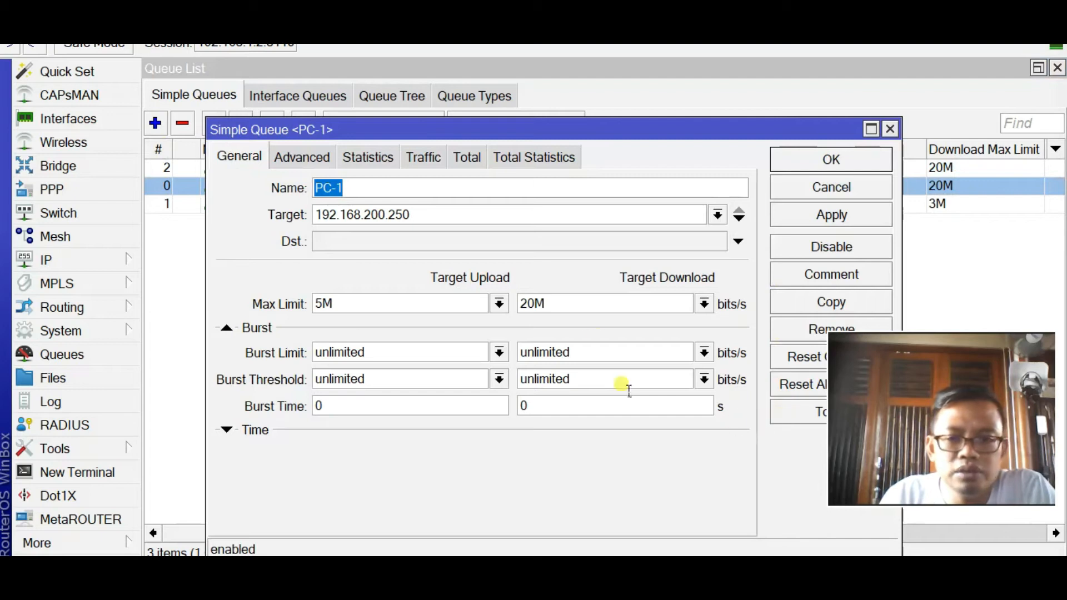
click(308, 156)
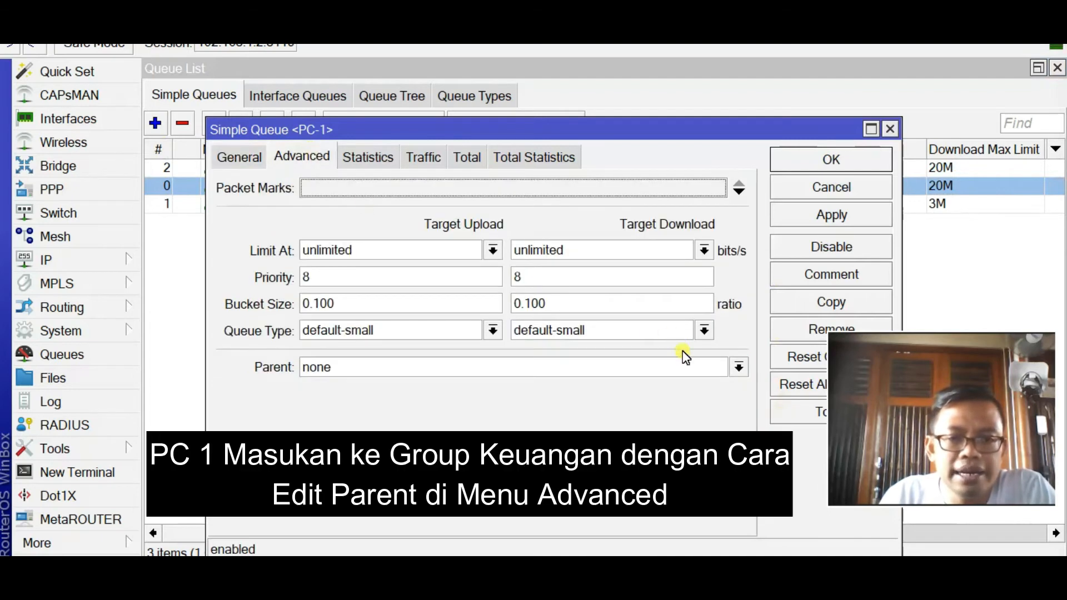
click(738, 369)
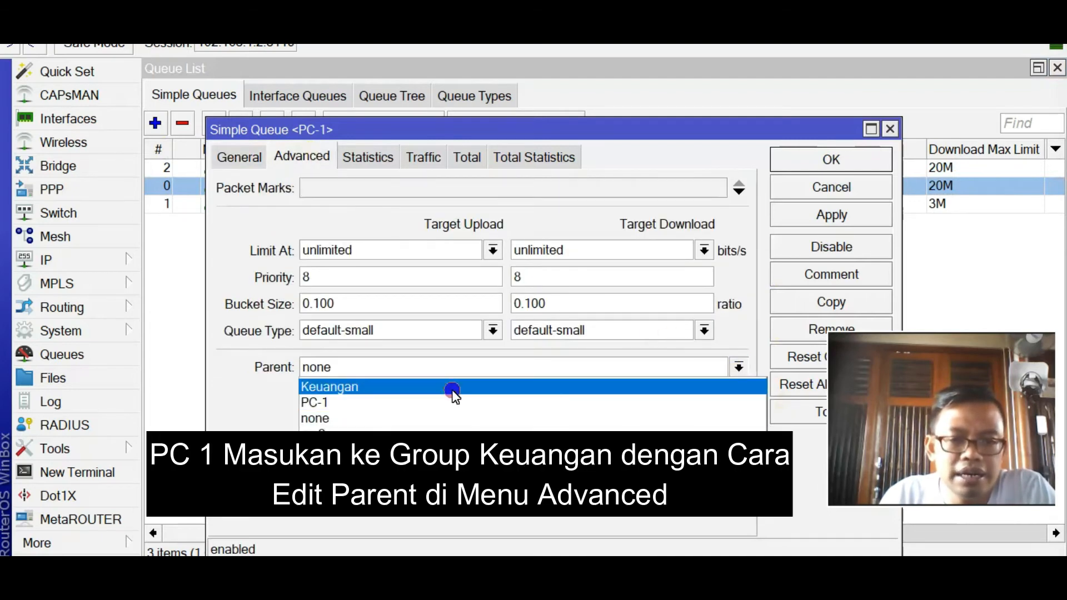
click(449, 385)
click(824, 218)
click(832, 163)
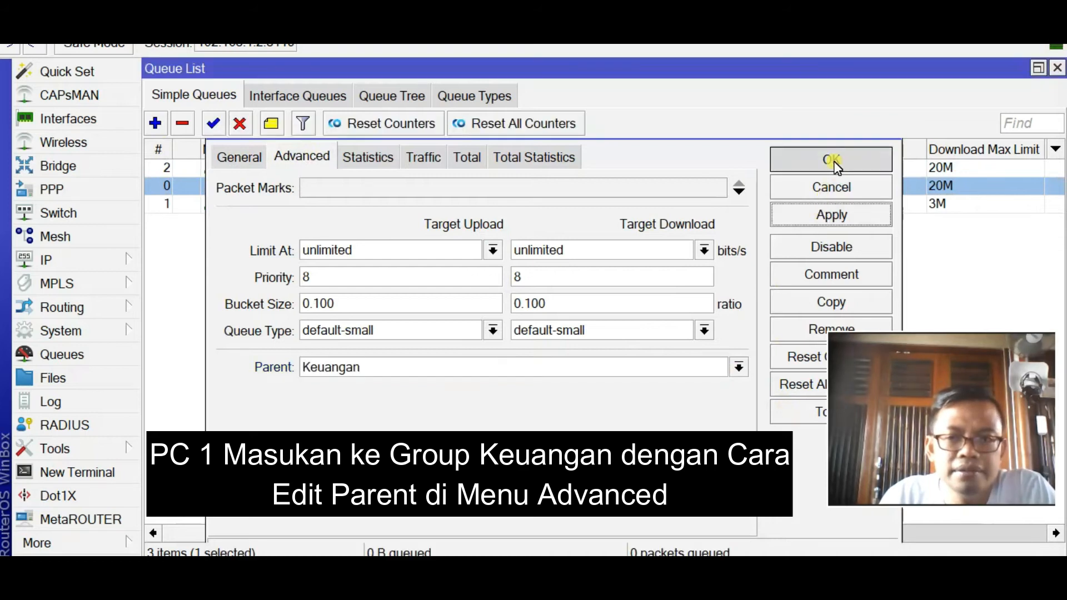
Step: Assign Keuangan as the parent of the pc-2 queue and save the change
double_click(281, 205)
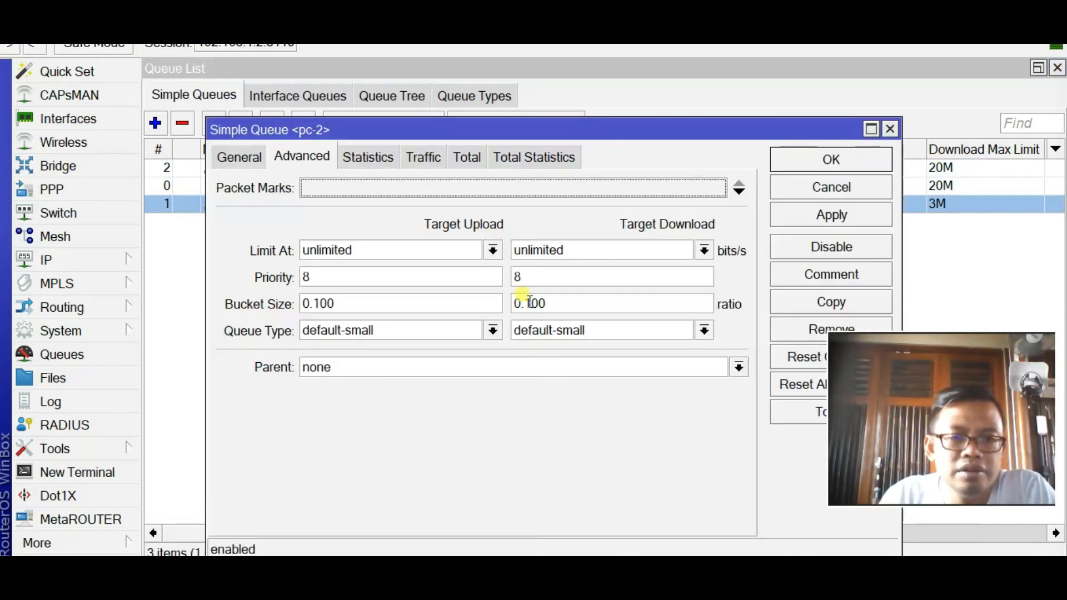
click(738, 368)
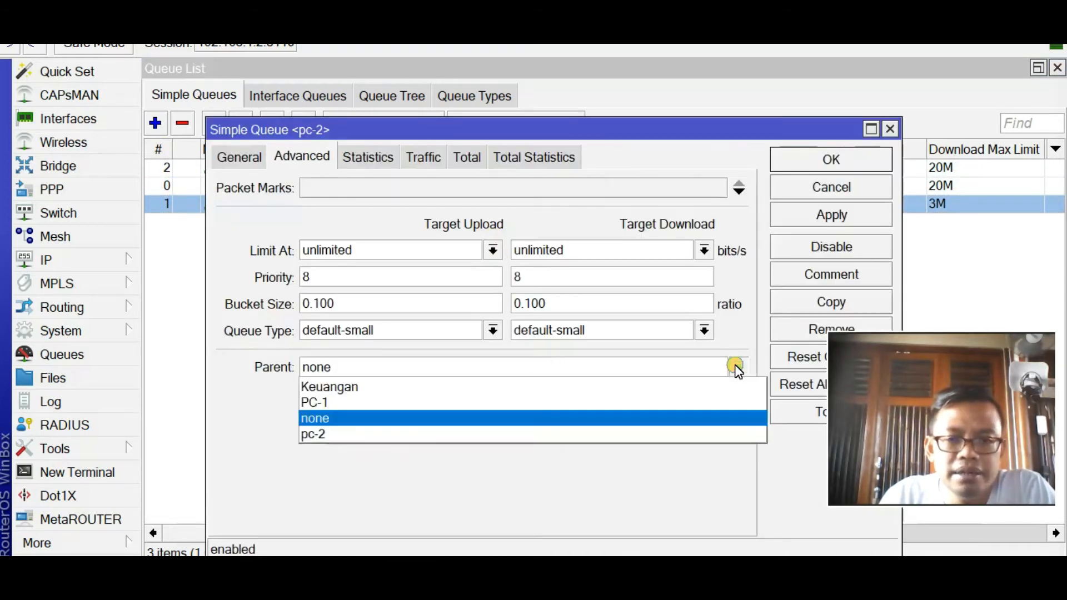
click(616, 388)
click(830, 215)
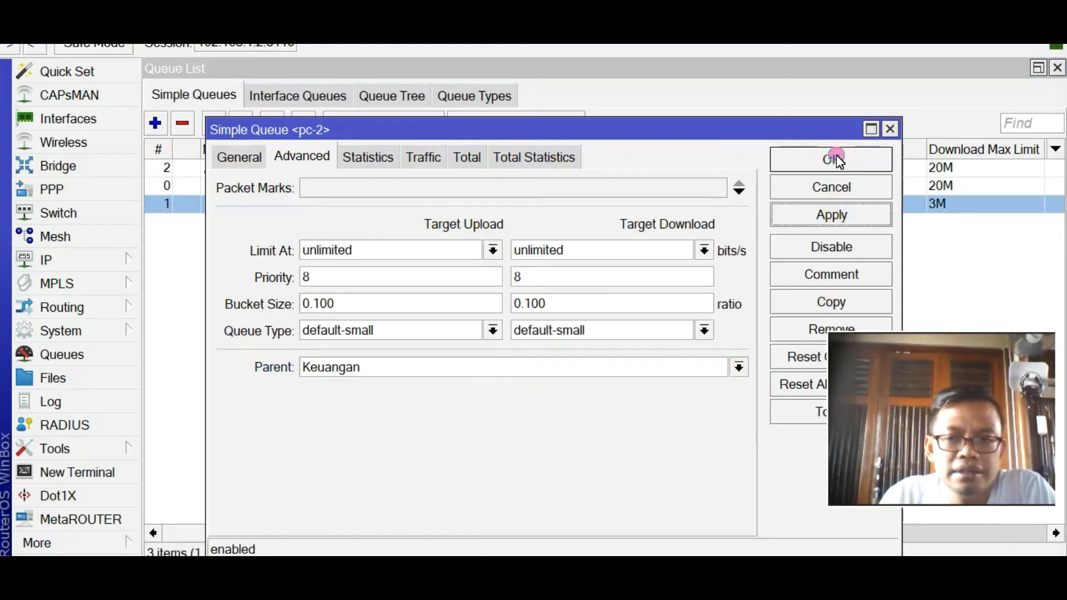
click(835, 159)
click(377, 276)
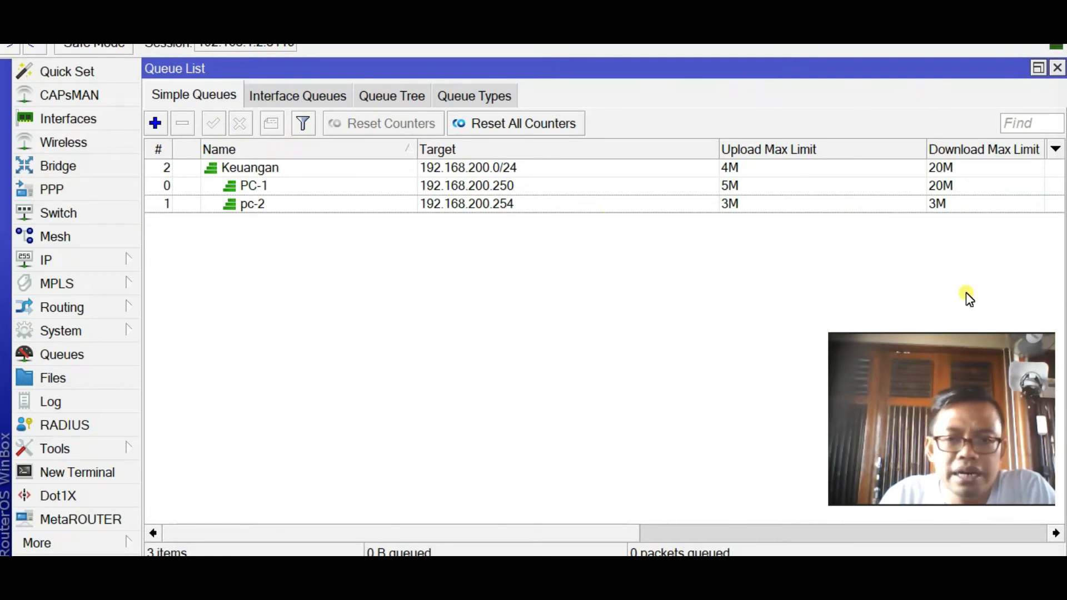
Step: Review the settings of the PC-1 and pc-2 queues under Keuangan, including pc-2's download max limit
click(265, 169)
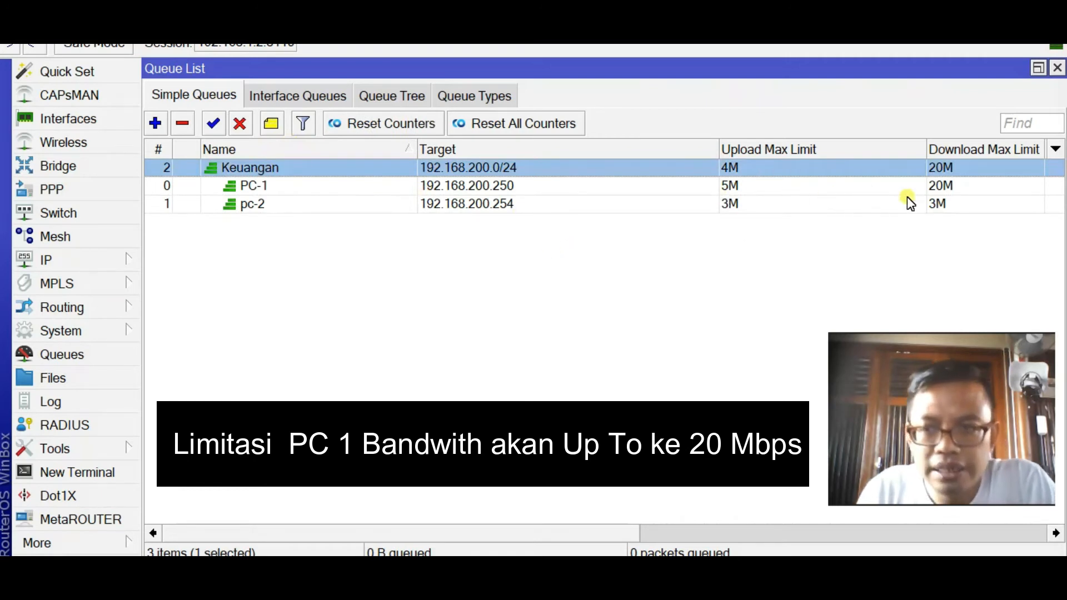
double_click(934, 185)
click(849, 162)
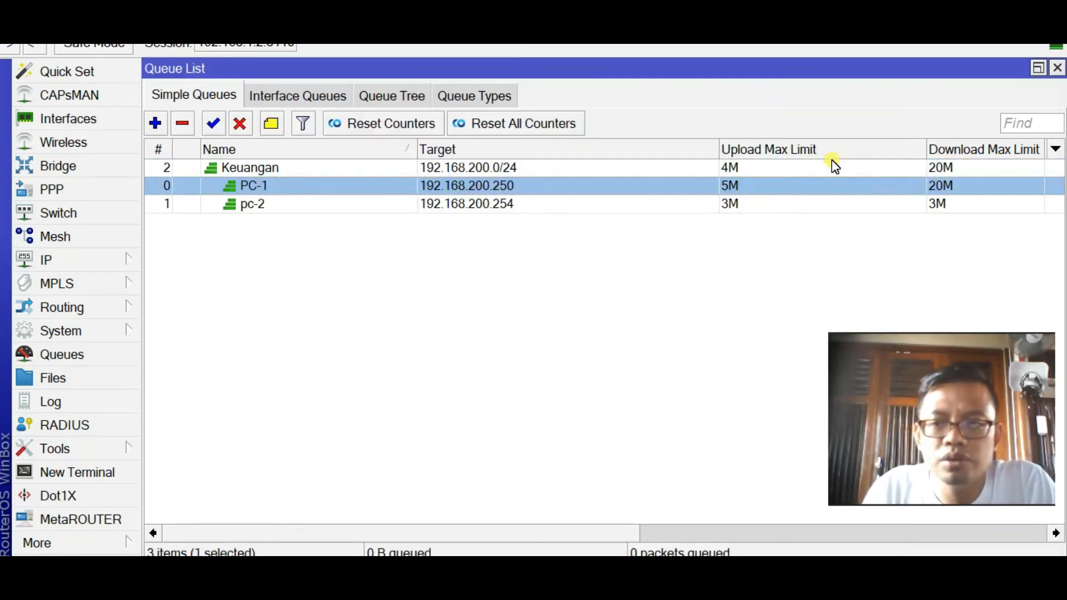
click(538, 206)
double_click(534, 210)
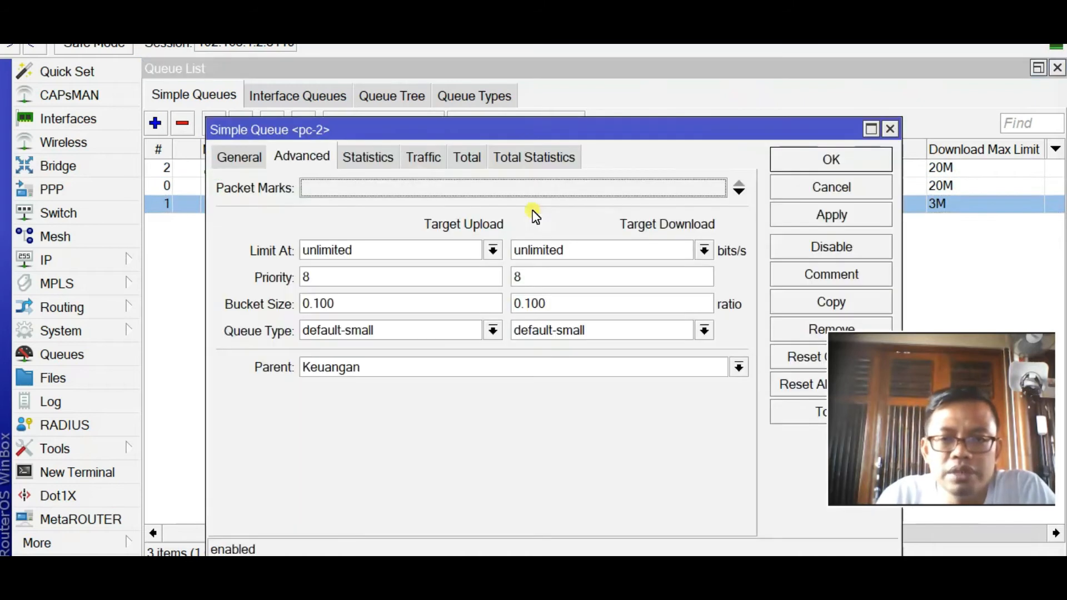
click(240, 161)
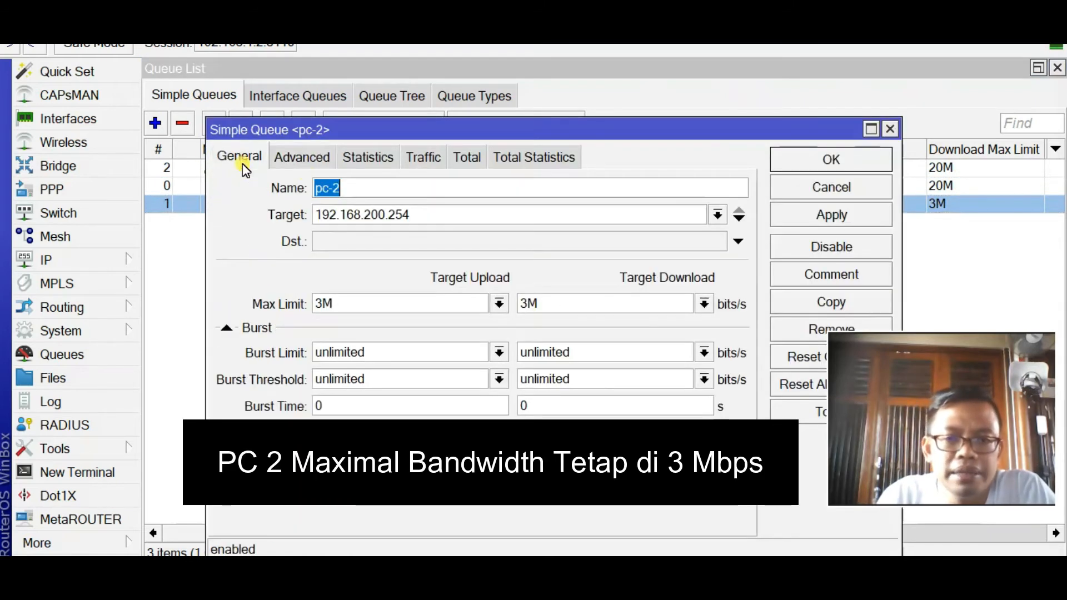
double_click(528, 304)
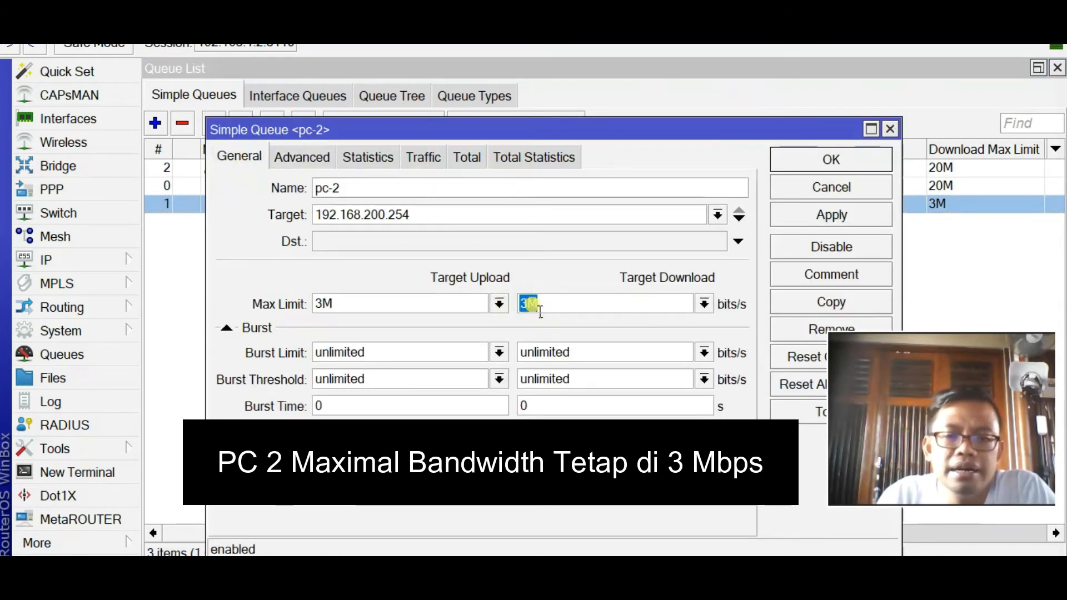
click(878, 160)
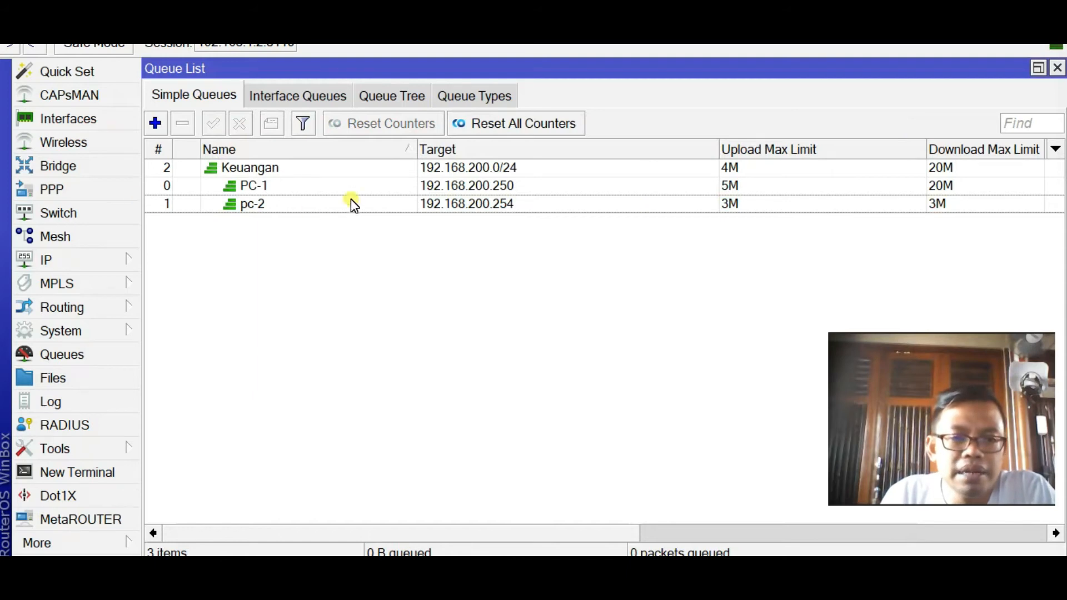
Step: Set the PC-1 queue's priority to 1 for both upload and download, and save the queue
click(261, 165)
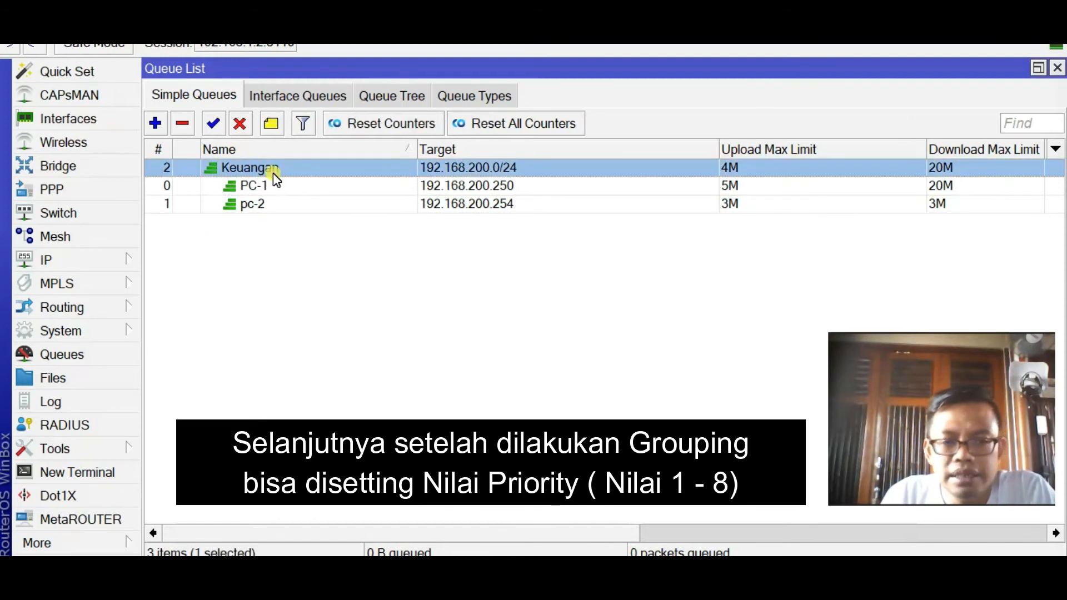
double_click(457, 188)
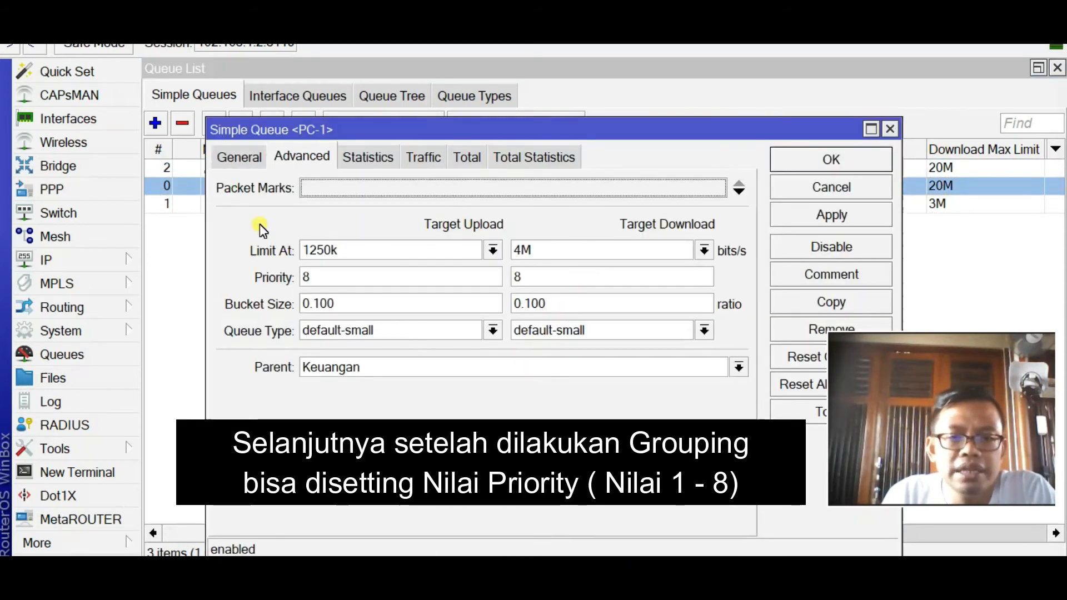
double_click(305, 277)
text(1)
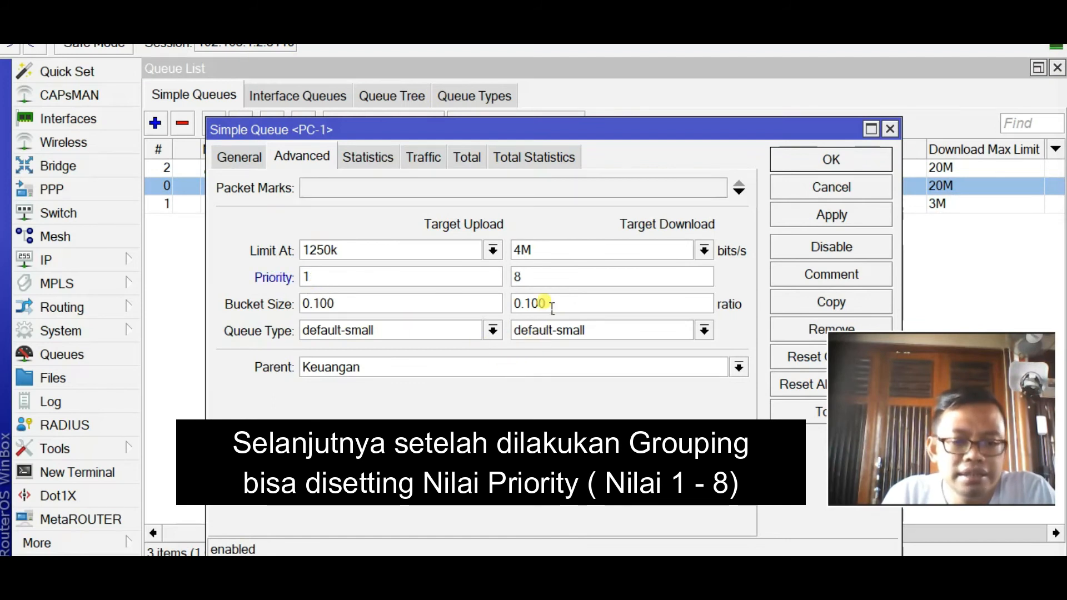
double_click(520, 277)
text(1)
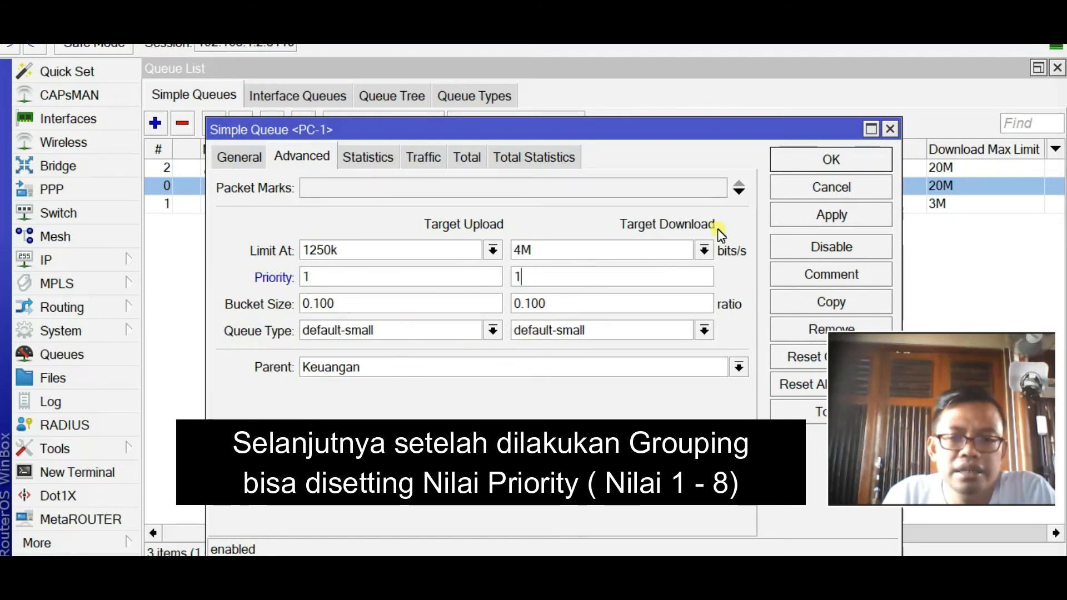
click(844, 169)
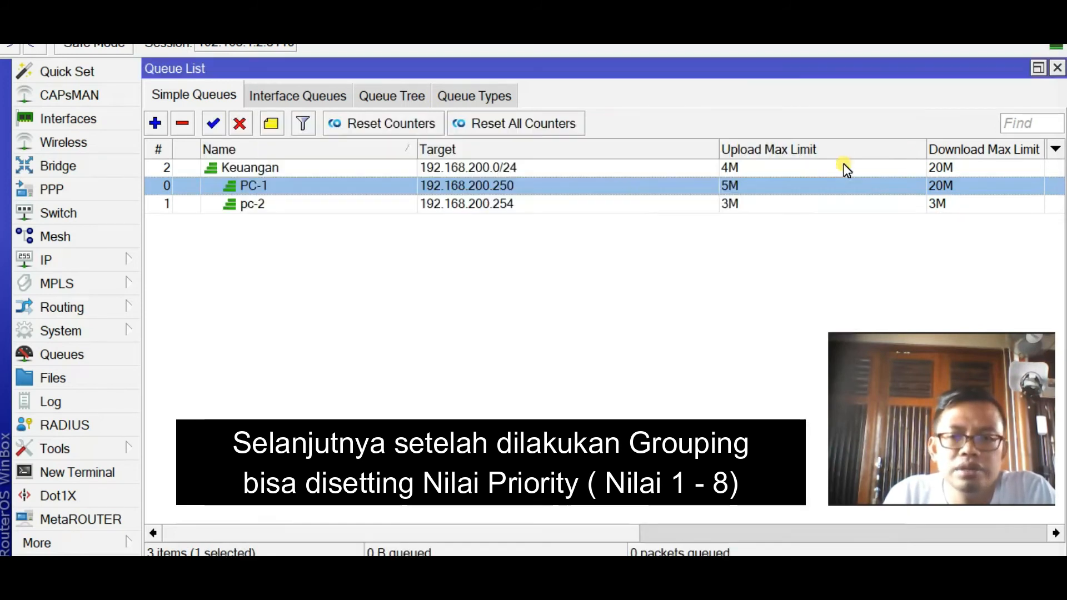
Step: Set the pc-2 queue's priority to 2 for both upload and download, and save the queue
double_click(462, 206)
double_click(311, 276)
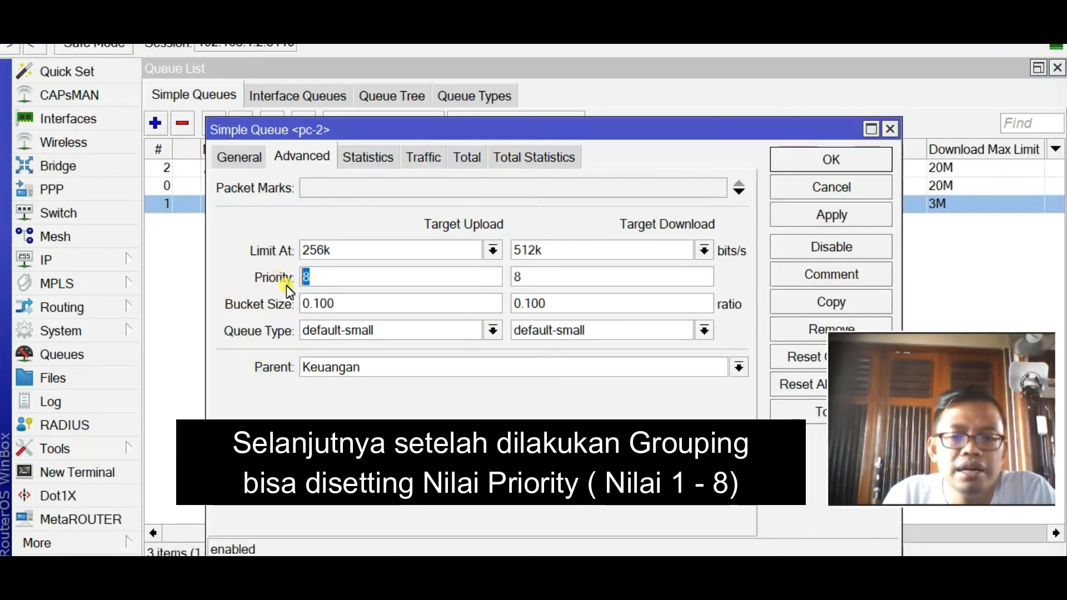
text(2)
double_click(517, 277)
text(2)
click(857, 161)
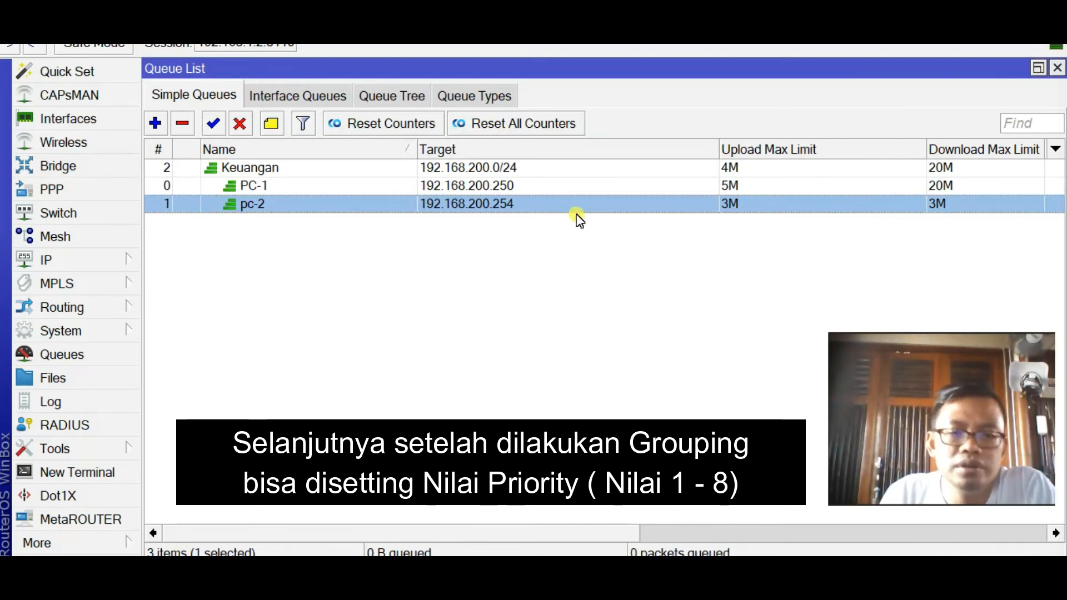
Step: Start a new simple queue named BYPASS LAN with the target network 192.168.200.0/24
click(464, 186)
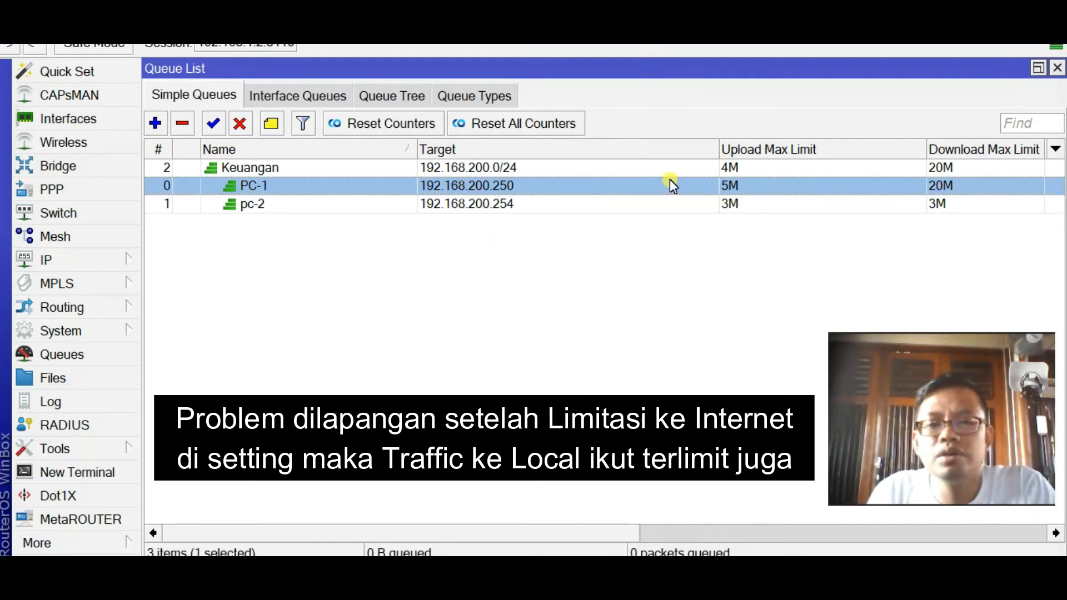
click(155, 123)
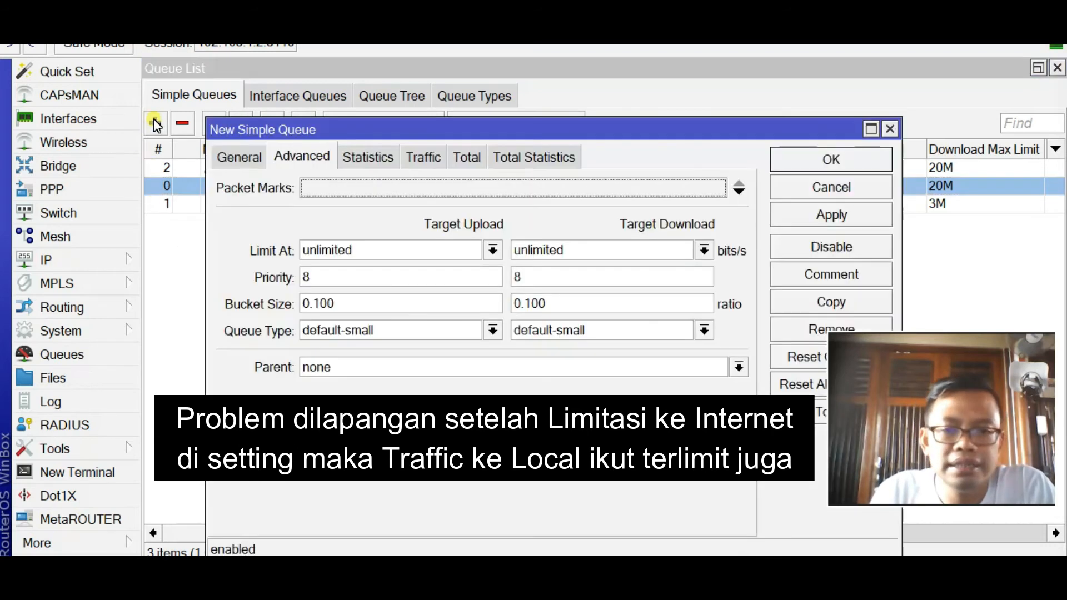
click(228, 158)
drag(412, 132, 526, 217)
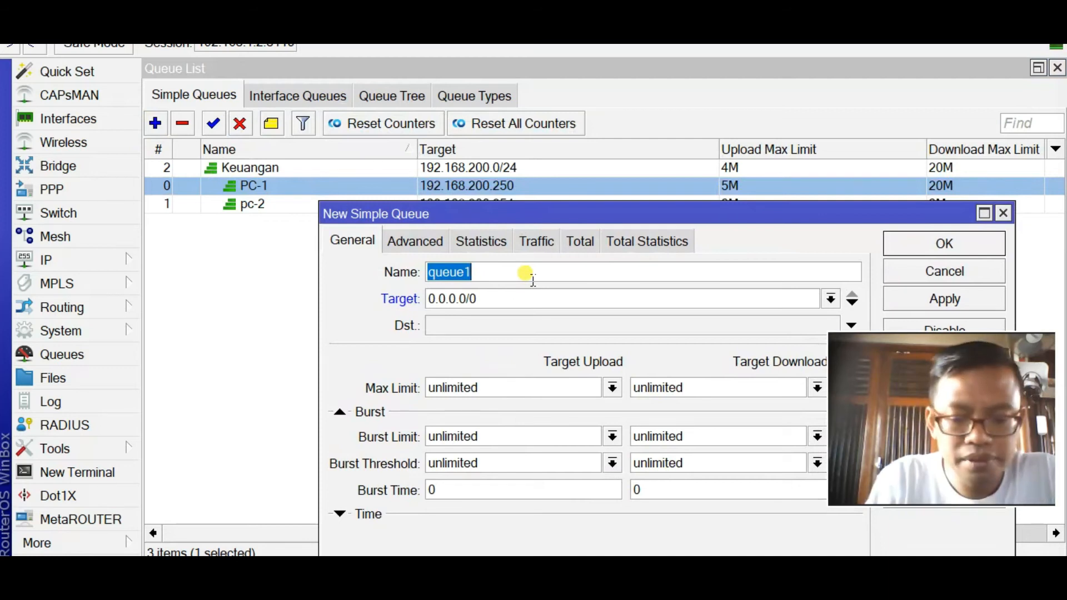
text(BYPASS LAN)
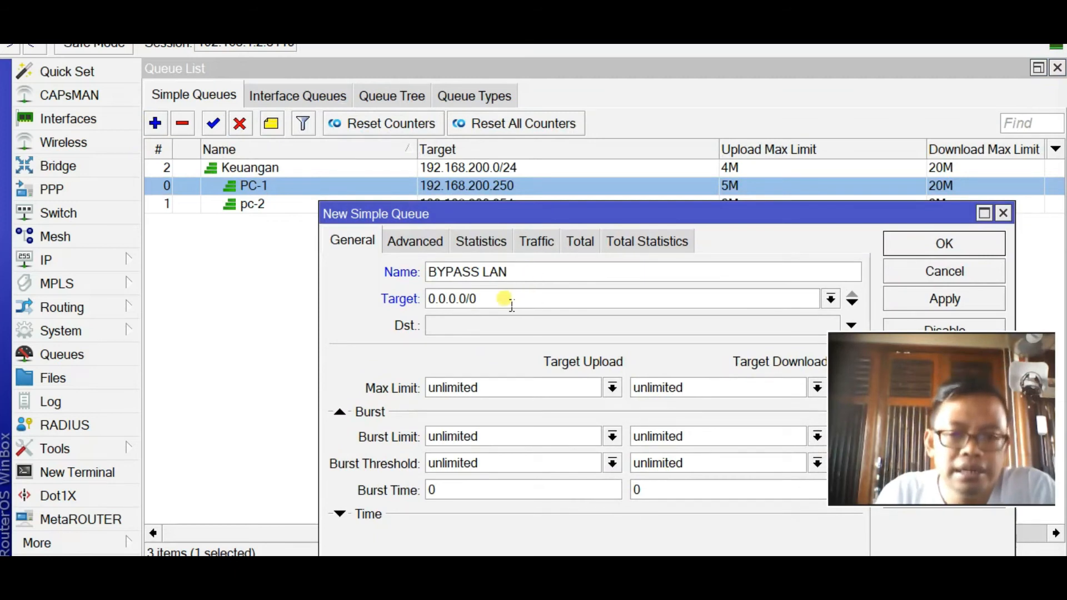
key(Tab)
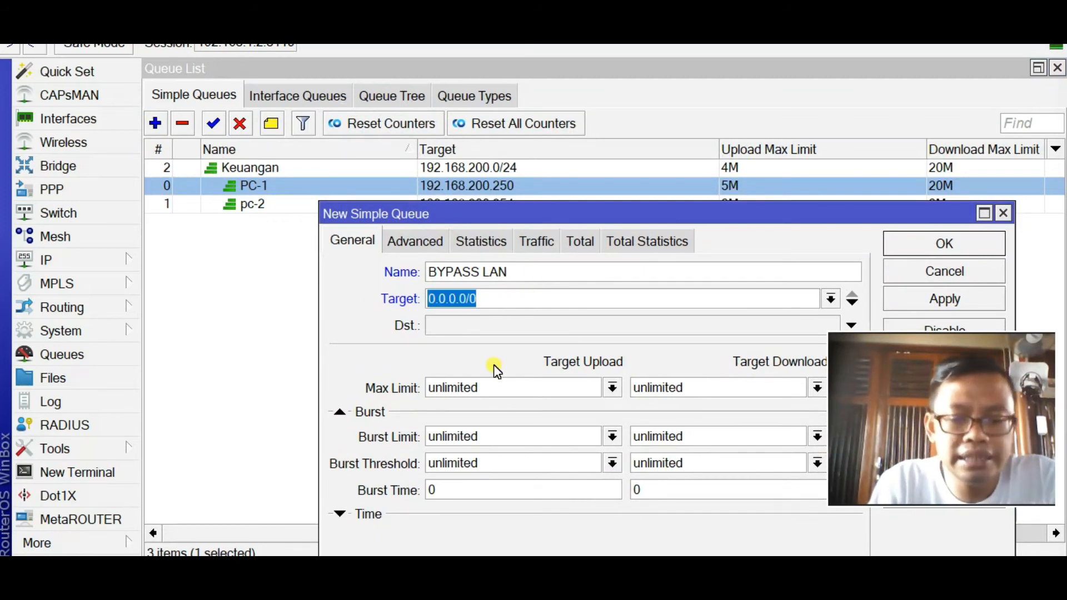
text(192.168.)
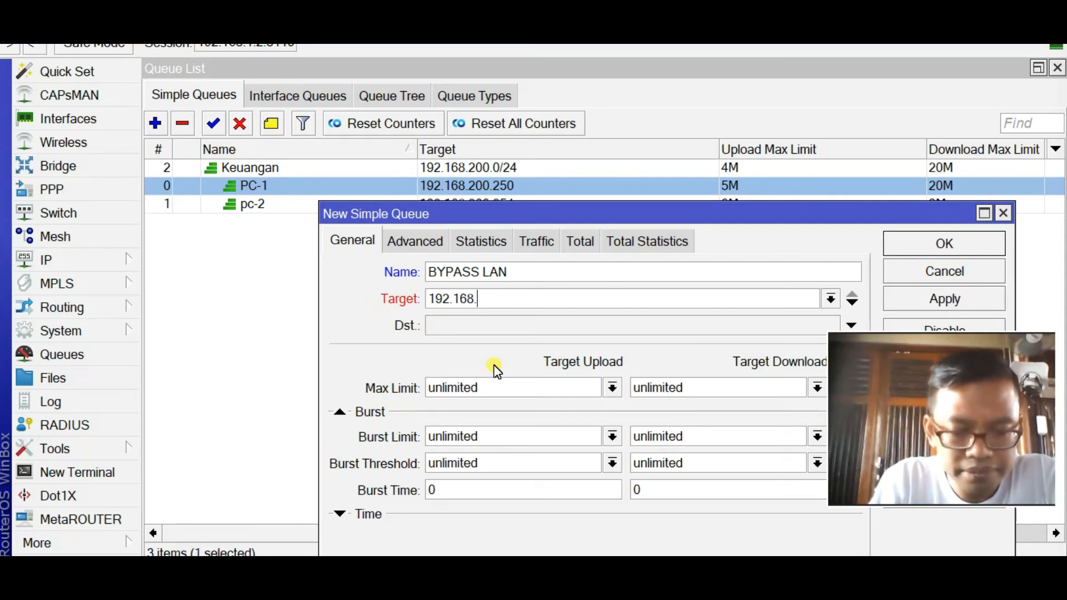
text(200.0/24)
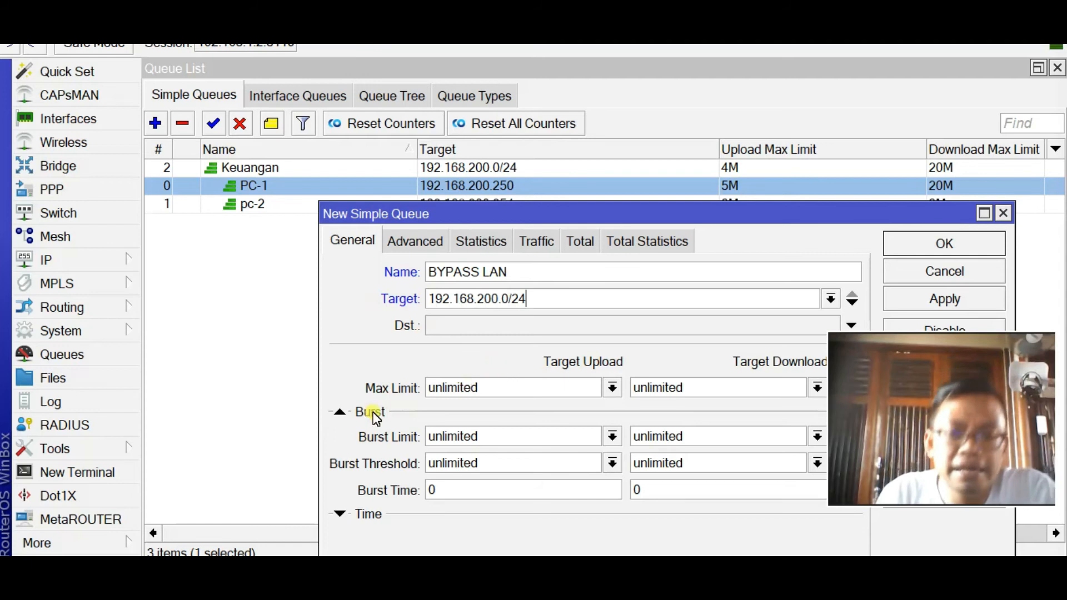
Step: Set the BYPASS LAN queue's destination to the server address 192.168.200.10
click(469, 327)
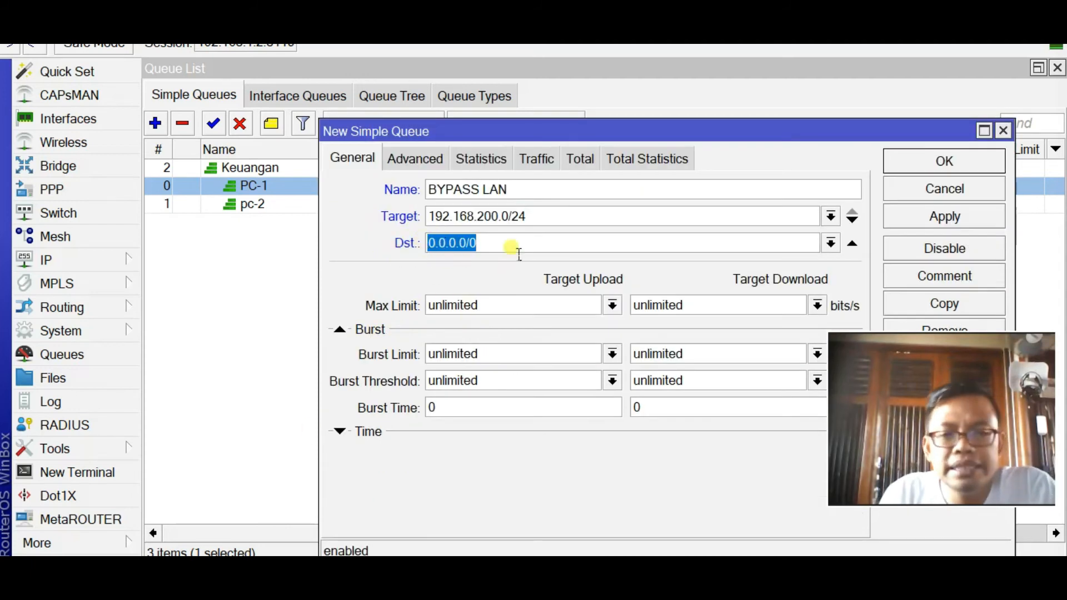
drag(491, 249, 410, 241)
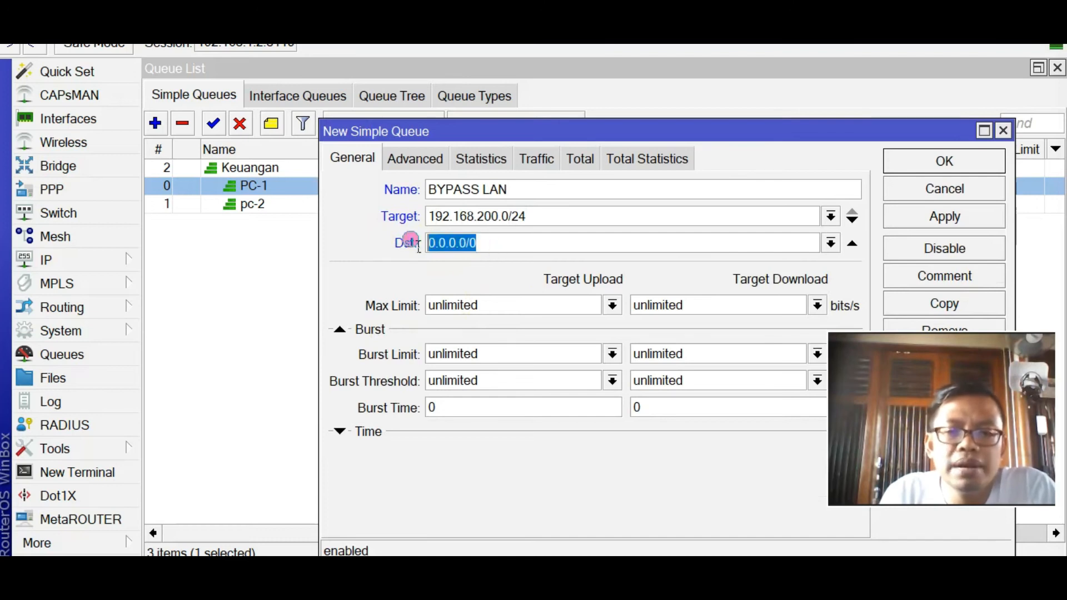
text(192)
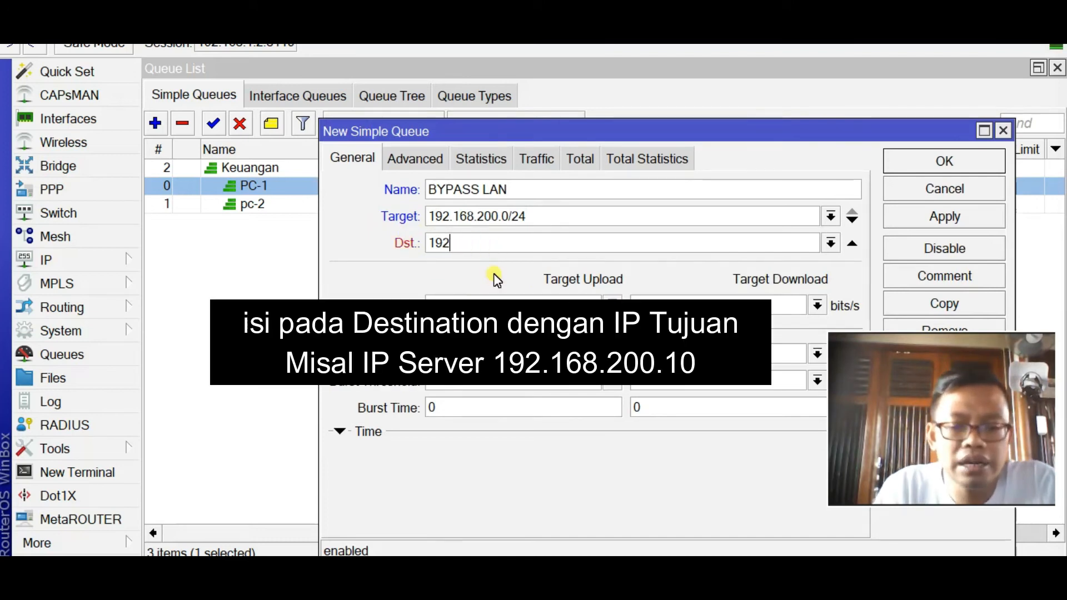
text(.168.1)
key(BackSpace)
text(200)
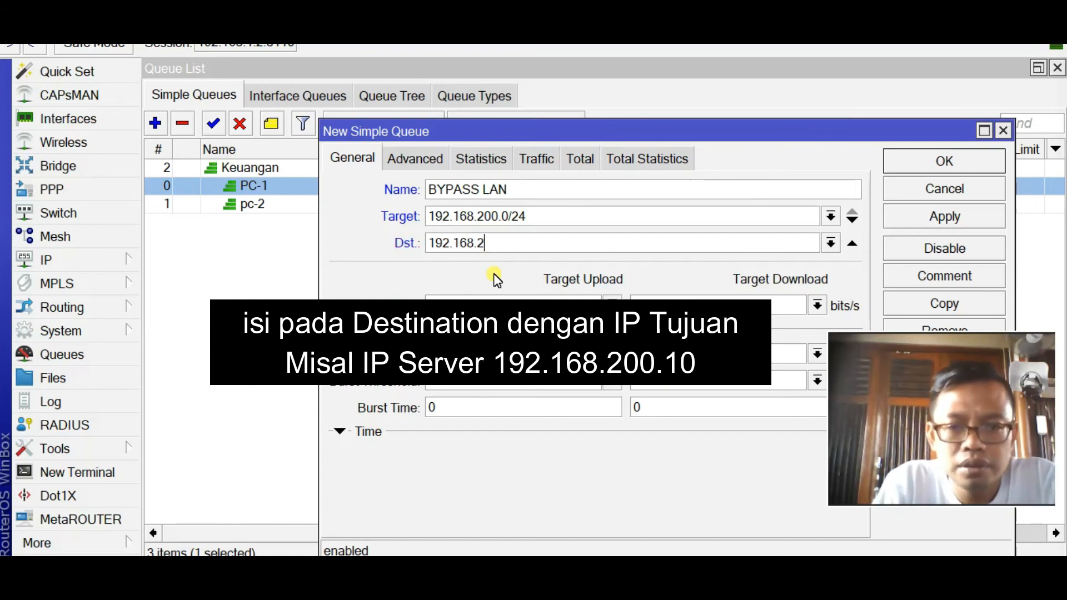
text(.10)
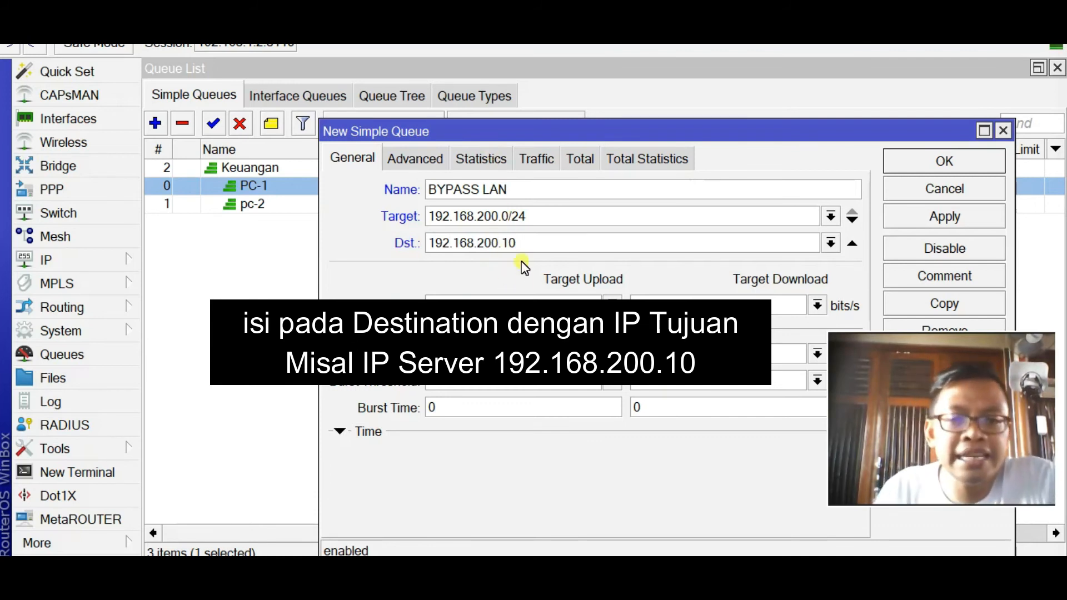
Step: Set the BYPASS LAN queue's maximum limit to 100M for both upload and download, and save the queue
key(Tab)
key(Tab)
key(Tab)
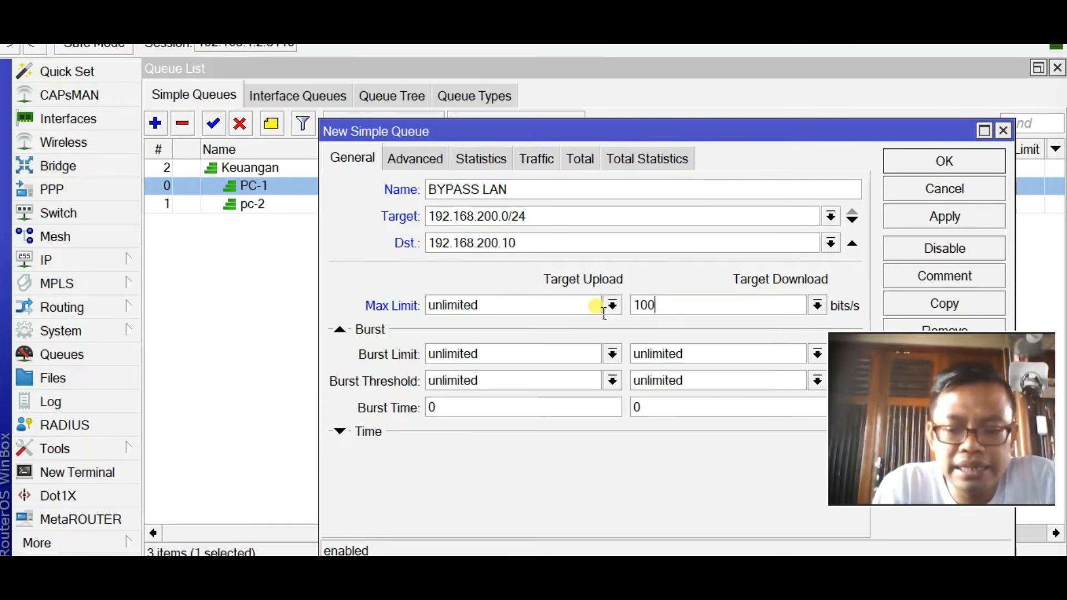
text(100M)
drag(494, 306, 399, 309)
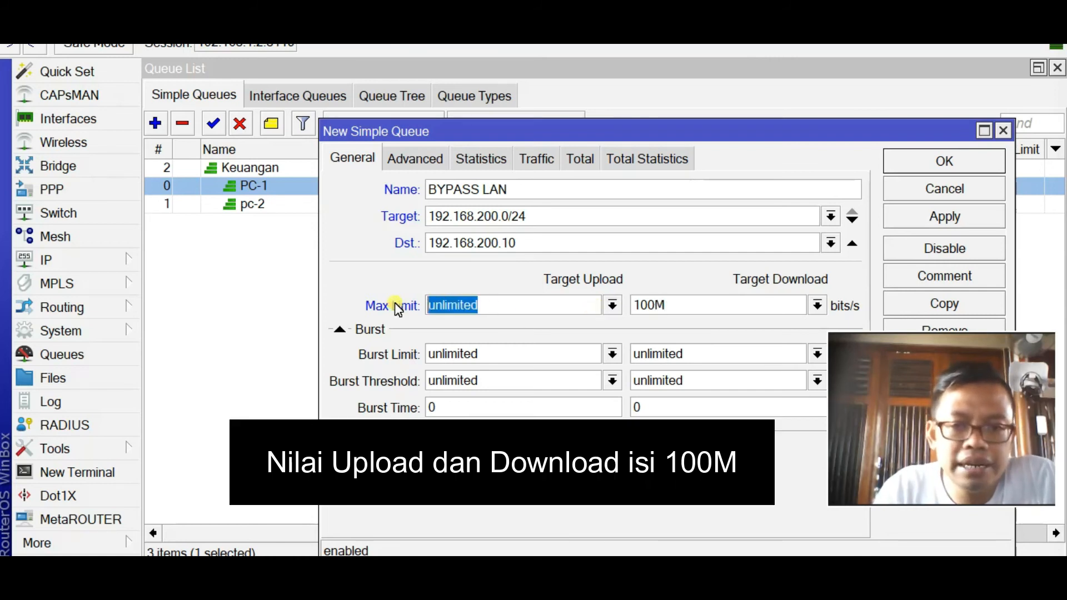
text(10)
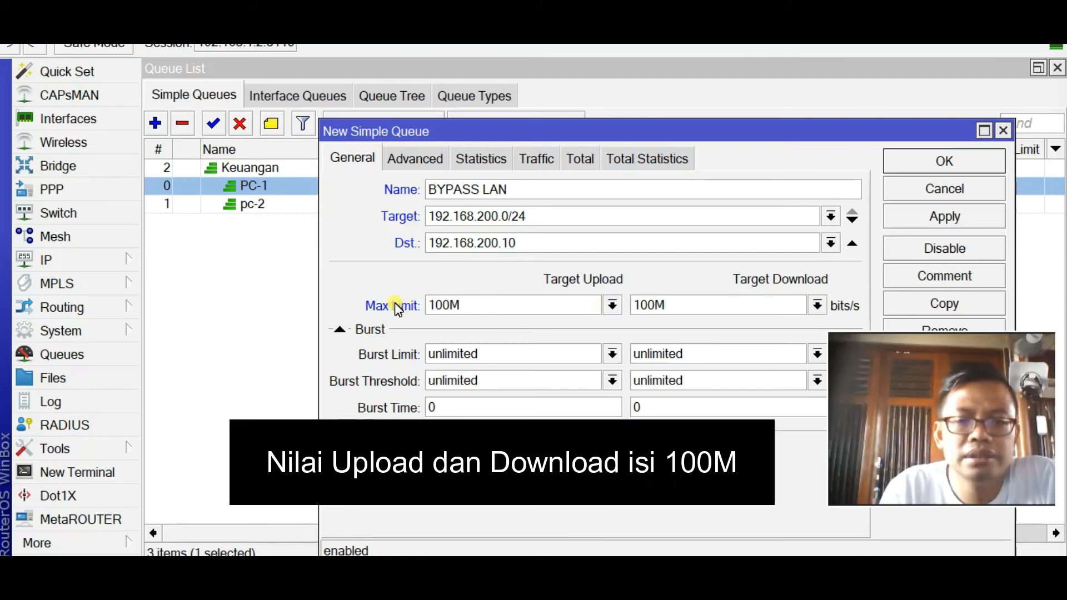
text(0M)
click(944, 215)
click(946, 162)
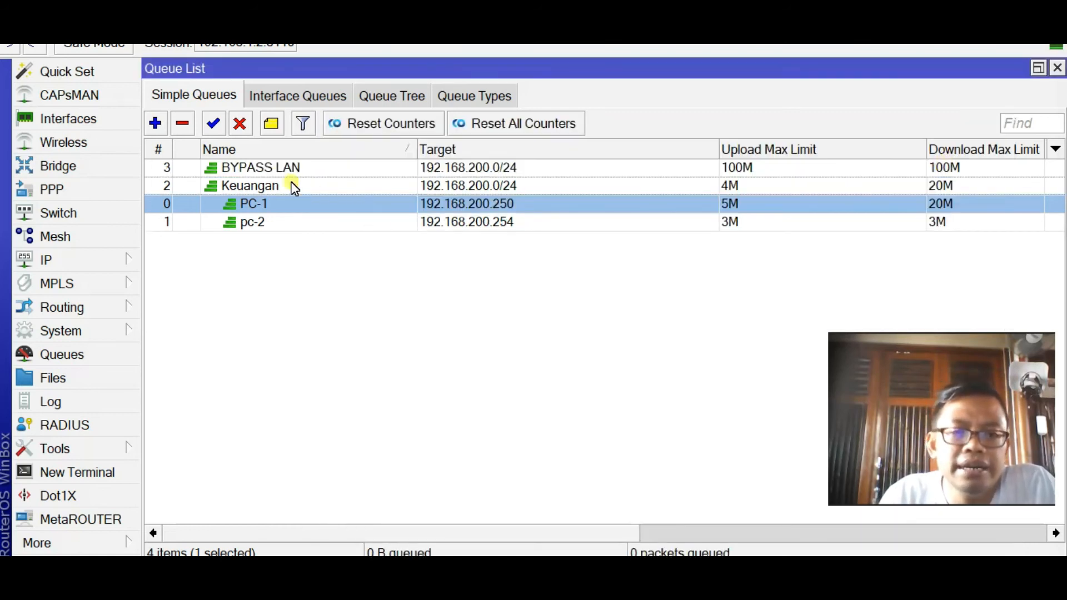
Step: Move the BYPASS LAN queue to the first position in the queue order, and sort the list by name in ascending order
click(242, 171)
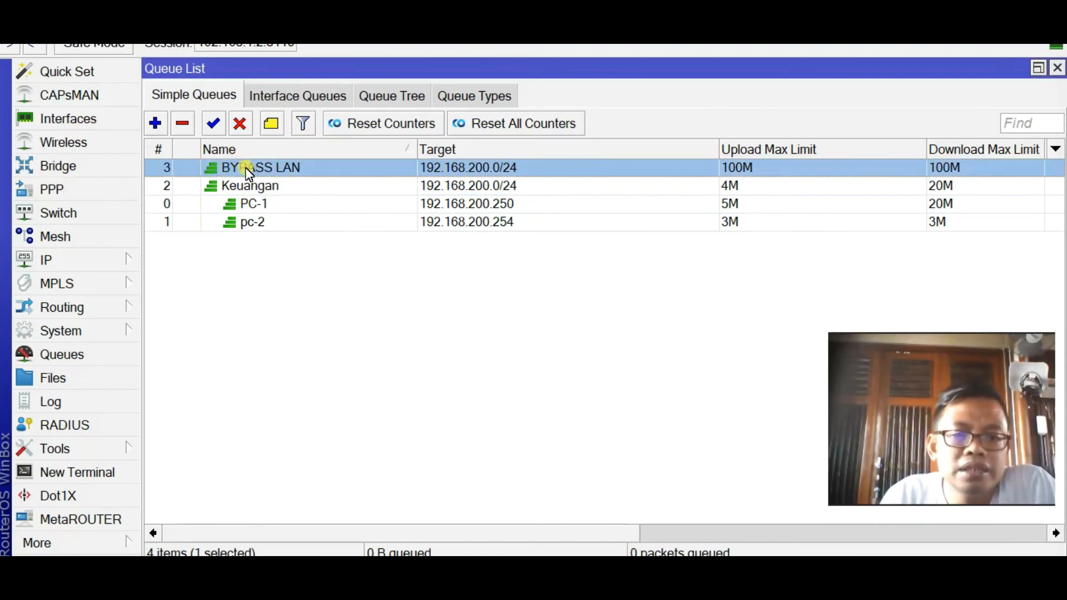
click(159, 149)
drag(253, 230, 262, 144)
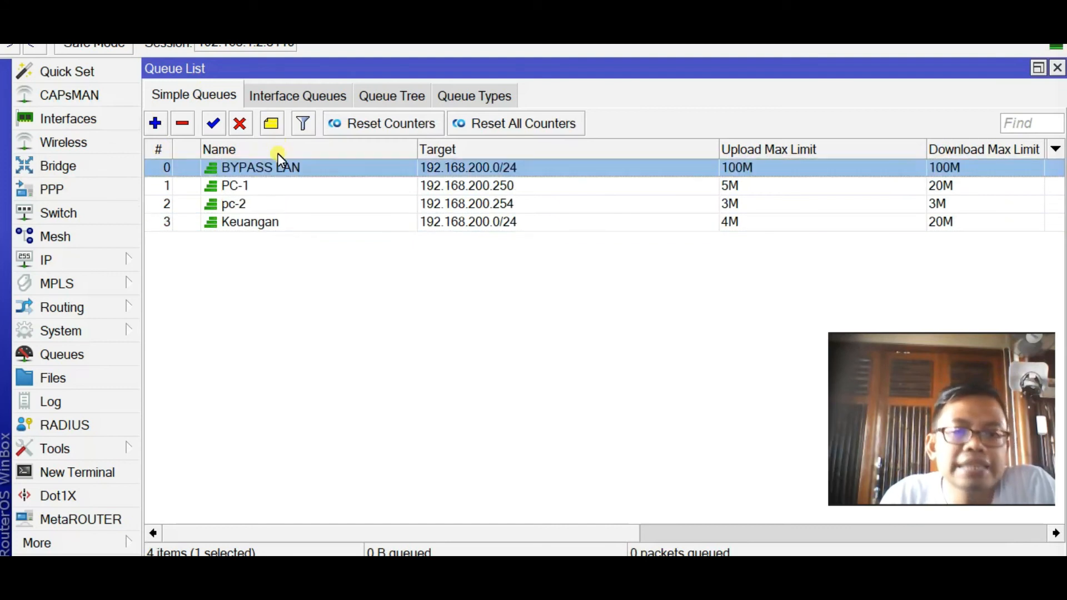
click(242, 152)
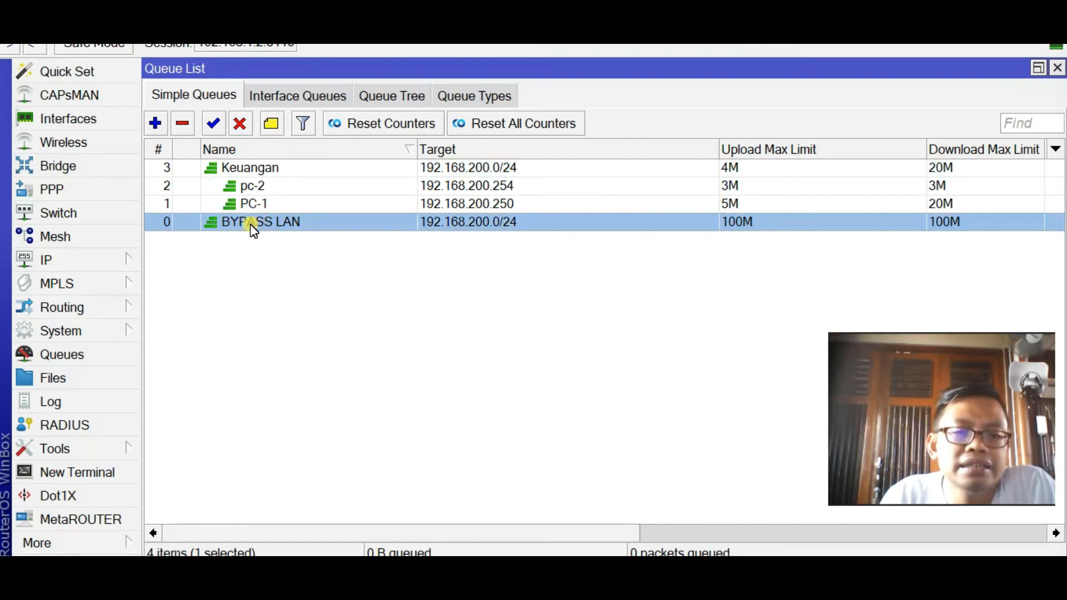
click(225, 151)
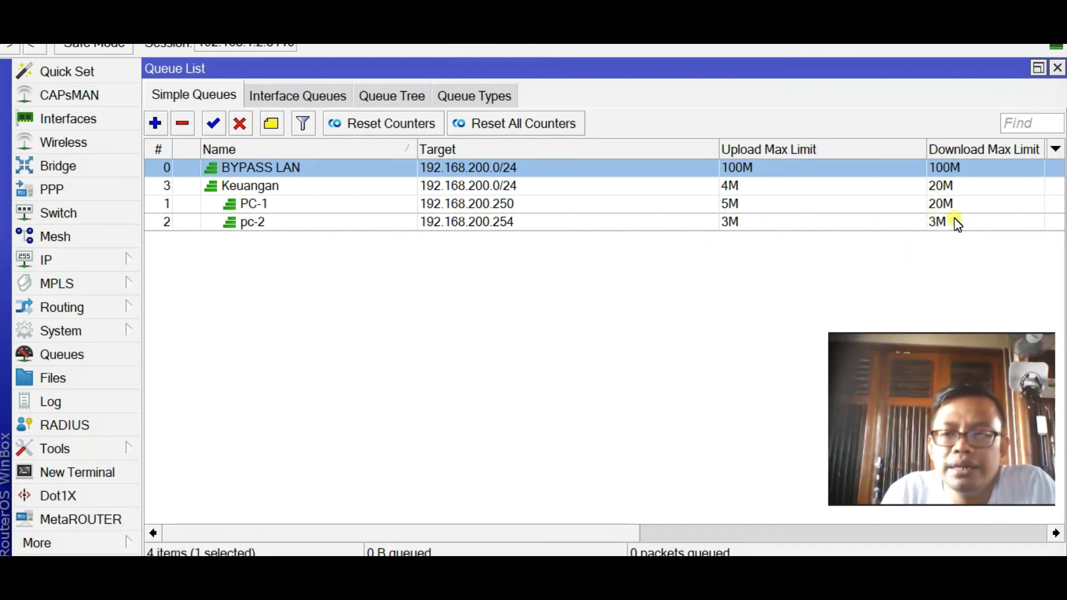
Step: Review the general settings and maximum limits of the pc-2 and Keuangan queues, and close both without changes
click(940, 224)
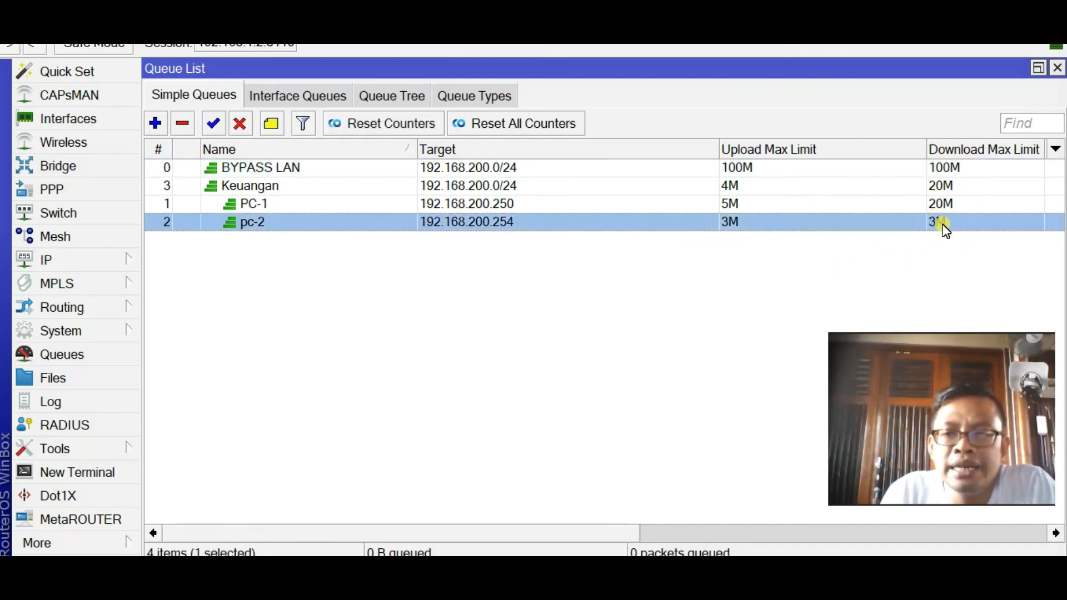
double_click(941, 225)
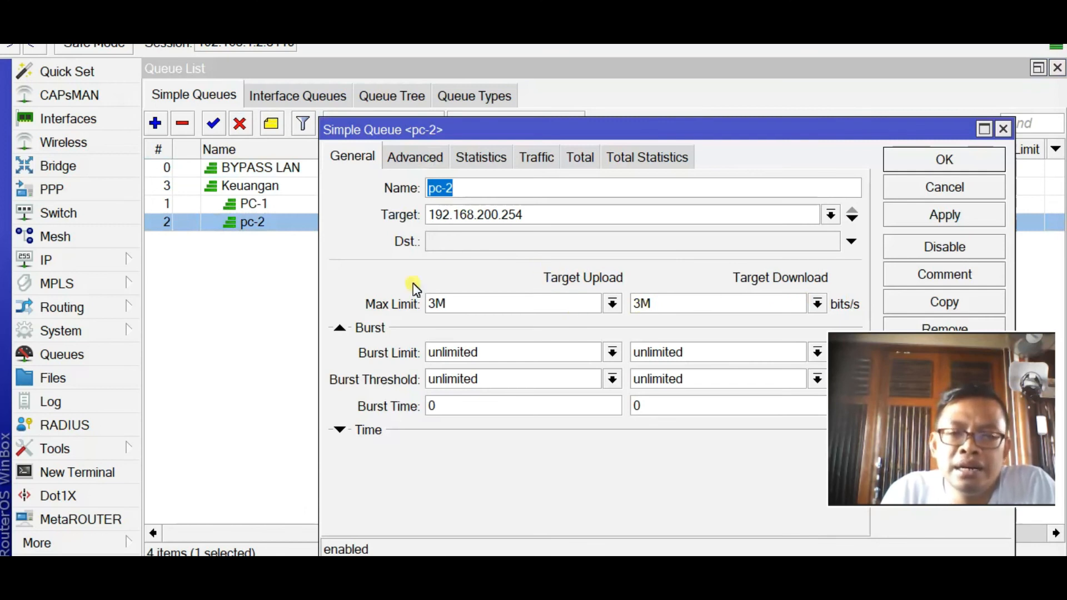
click(962, 158)
click(943, 188)
double_click(940, 186)
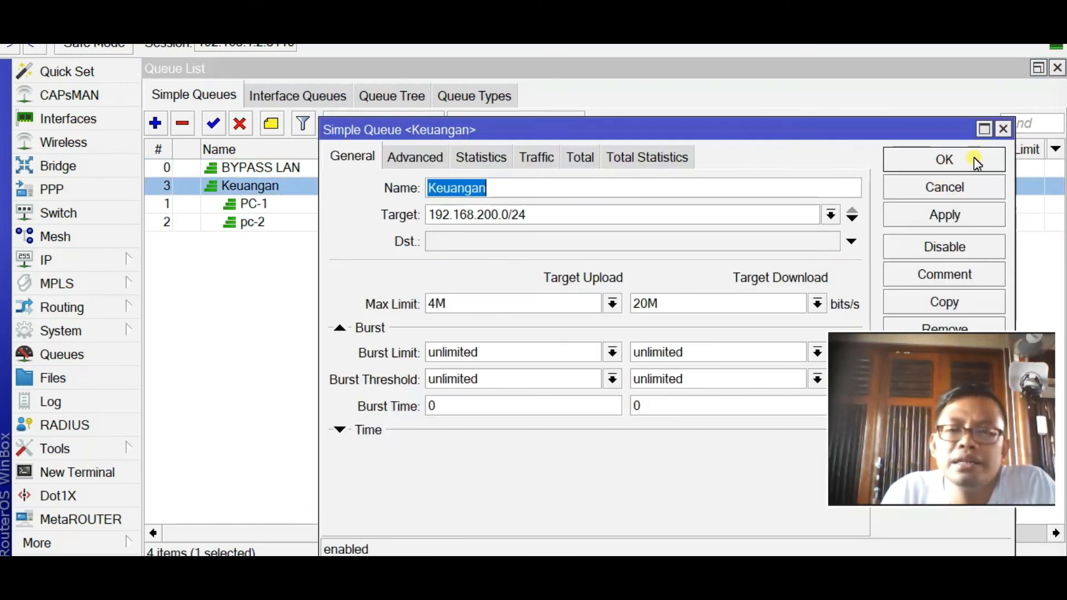
click(955, 158)
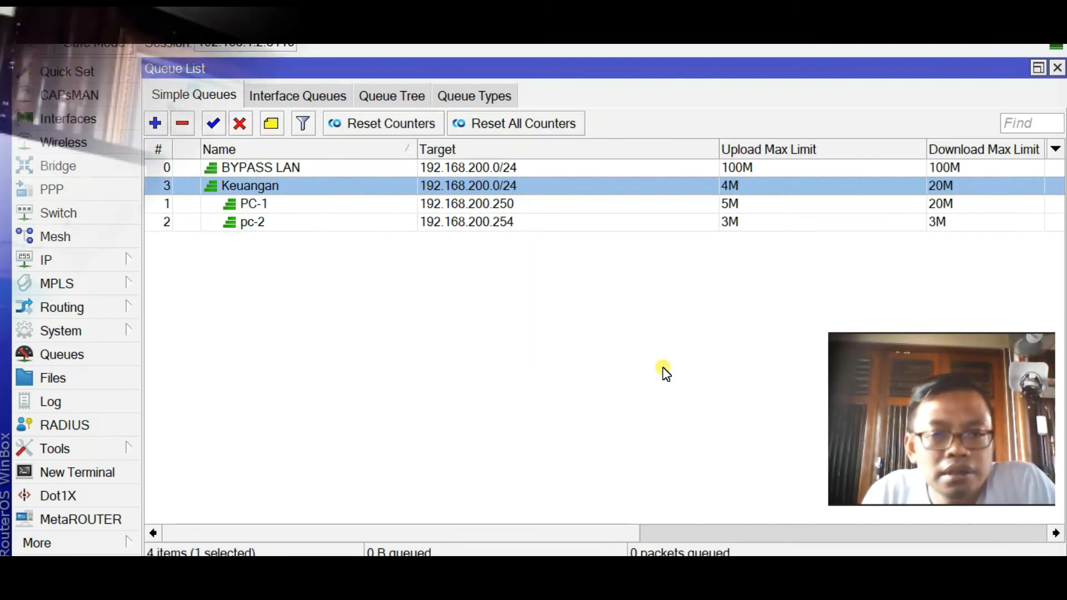